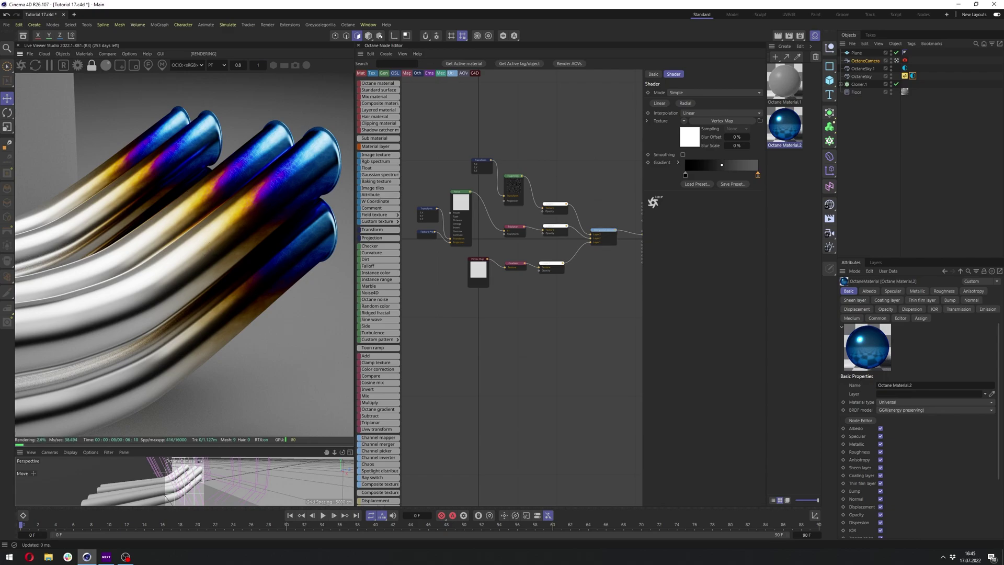
# Step: Create a new Octane material and assign it to the Loft object inside the cloner in place of its current material
pyautogui.click(784, 46)
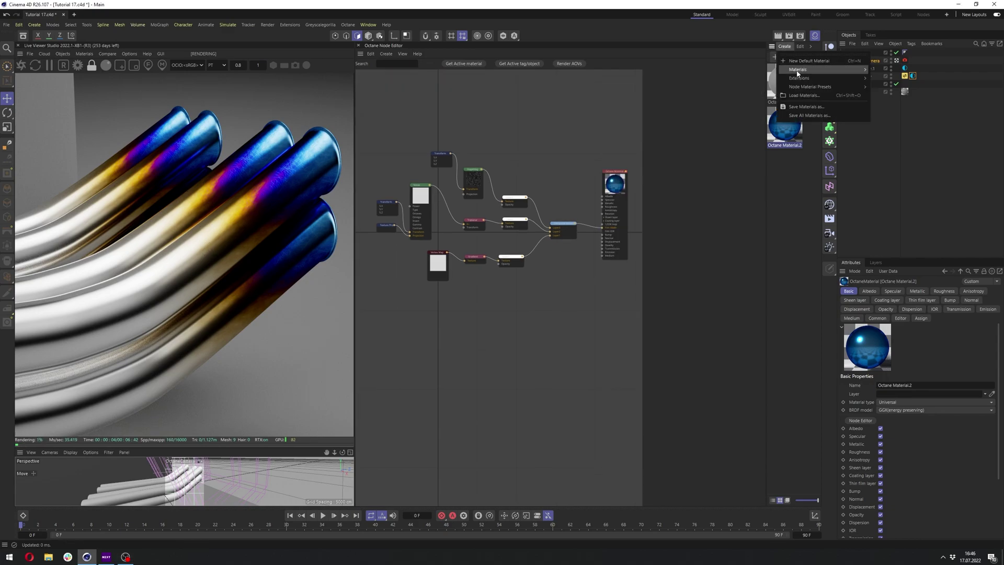
pyautogui.moveTo(805, 78)
pyautogui.moveTo(887, 85)
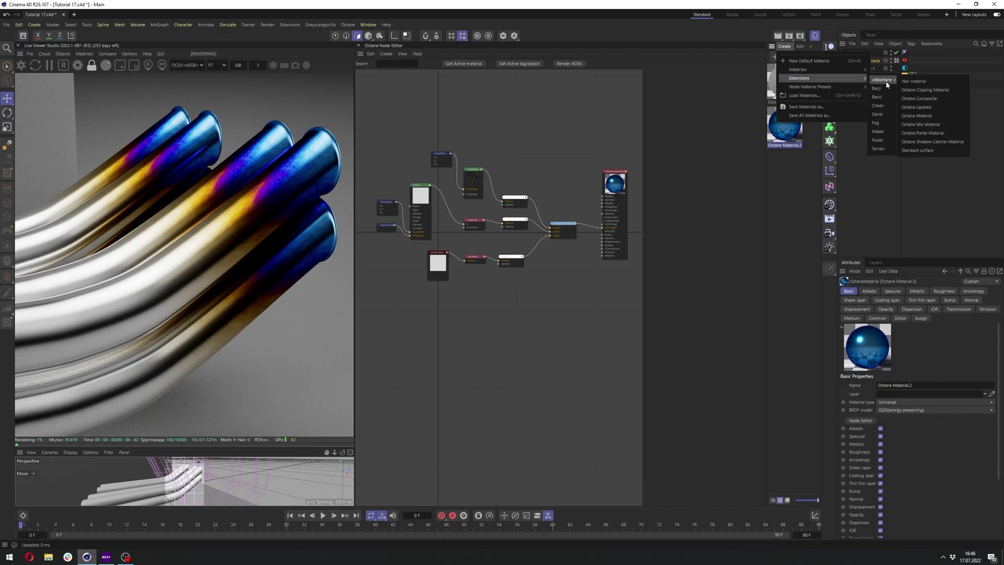
pyautogui.click(916, 116)
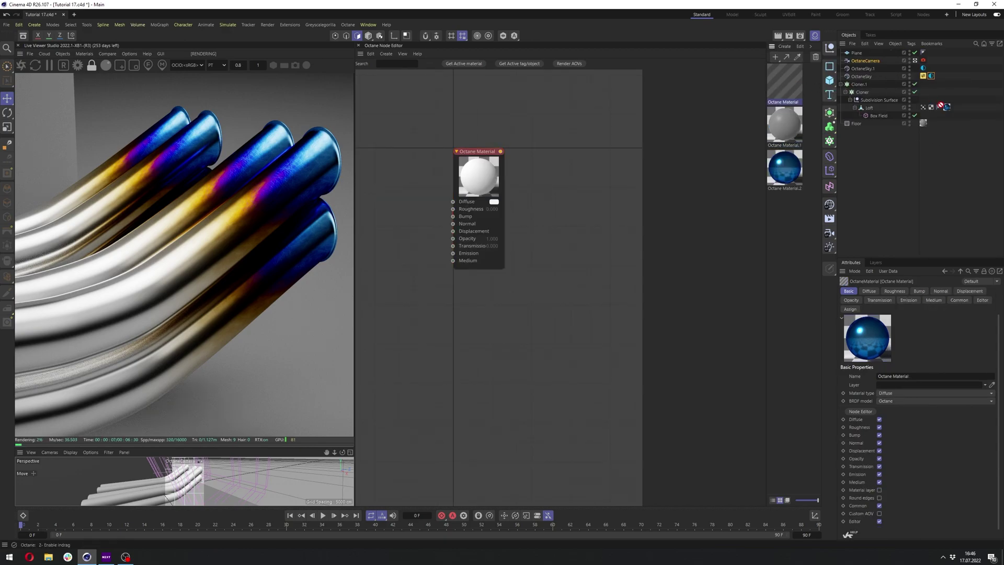
pyautogui.moveTo(939, 106); pyautogui.dragTo(948, 108)
pyautogui.doubleClick(781, 88)
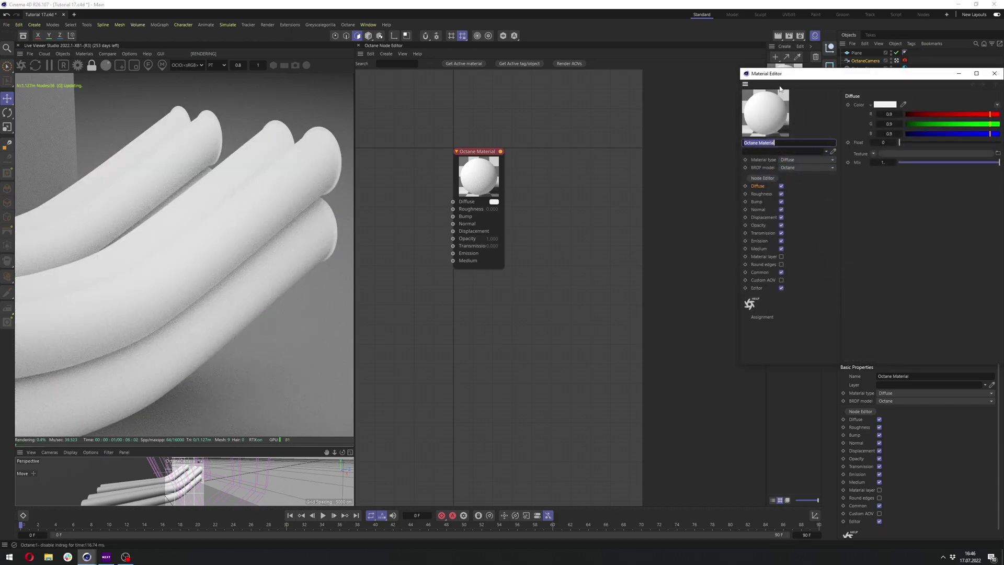
pyautogui.click(994, 74)
# Step: Set the new material's type to Metallic and its BRDF model to GGX (energy preserving)
pyautogui.moveTo(483, 179); pyautogui.dragTo(601, 199)
pyautogui.click(653, 74)
pyautogui.click(699, 176)
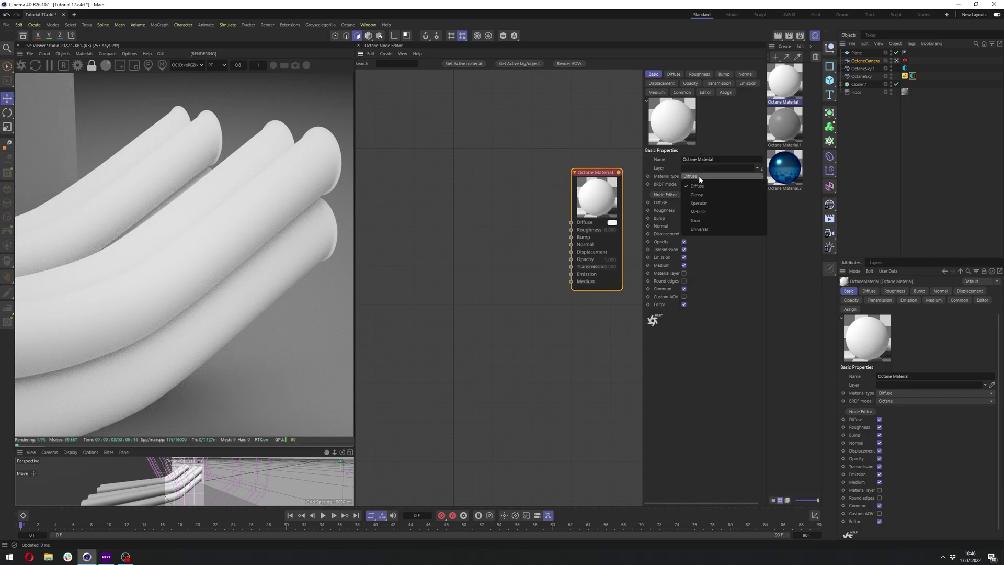
pyautogui.click(698, 212)
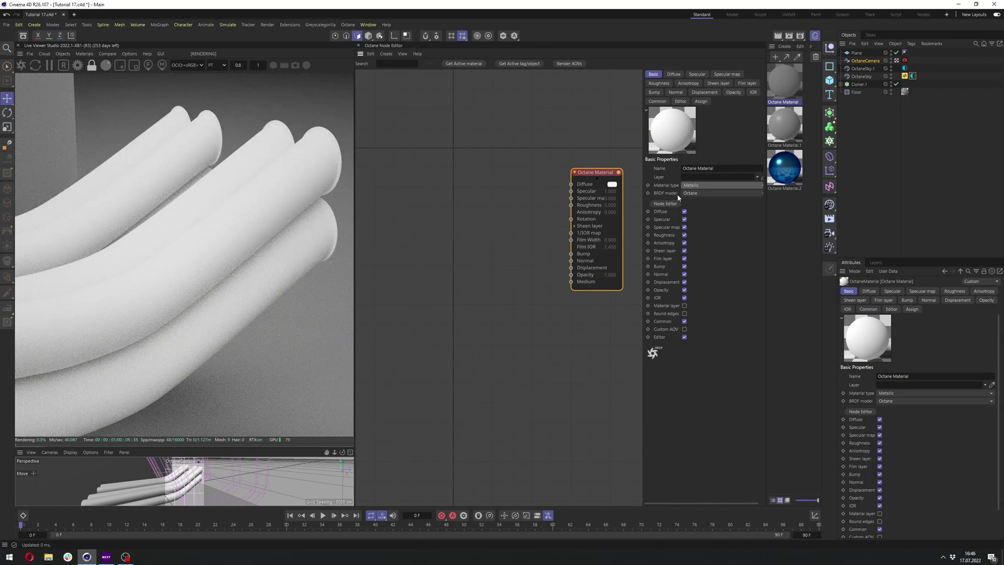
pyautogui.click(689, 194)
pyautogui.click(708, 230)
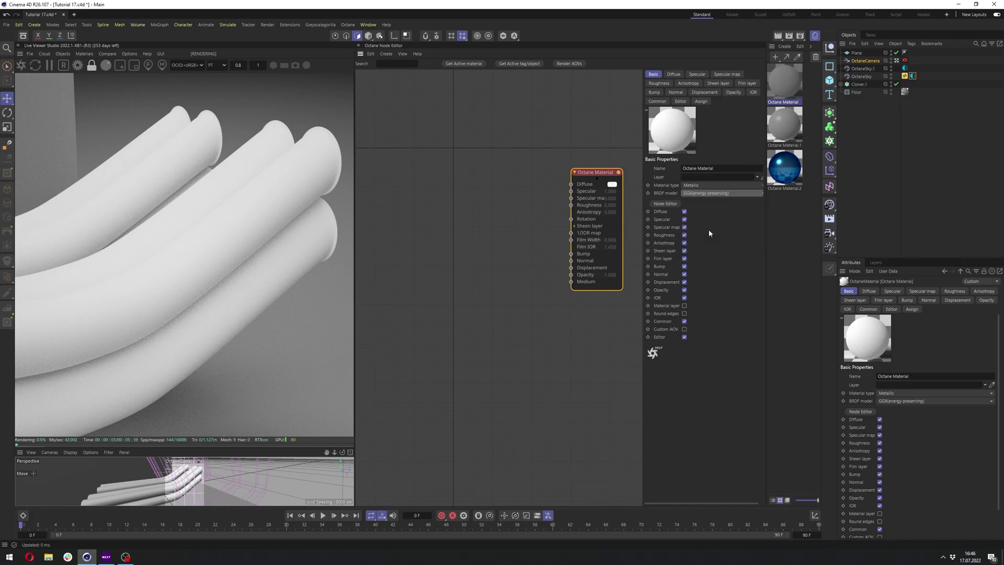
# Step: Set the metallic material's specular map to 1 and its roughness to 0.15
pyautogui.click(726, 74)
pyautogui.click(690, 168)
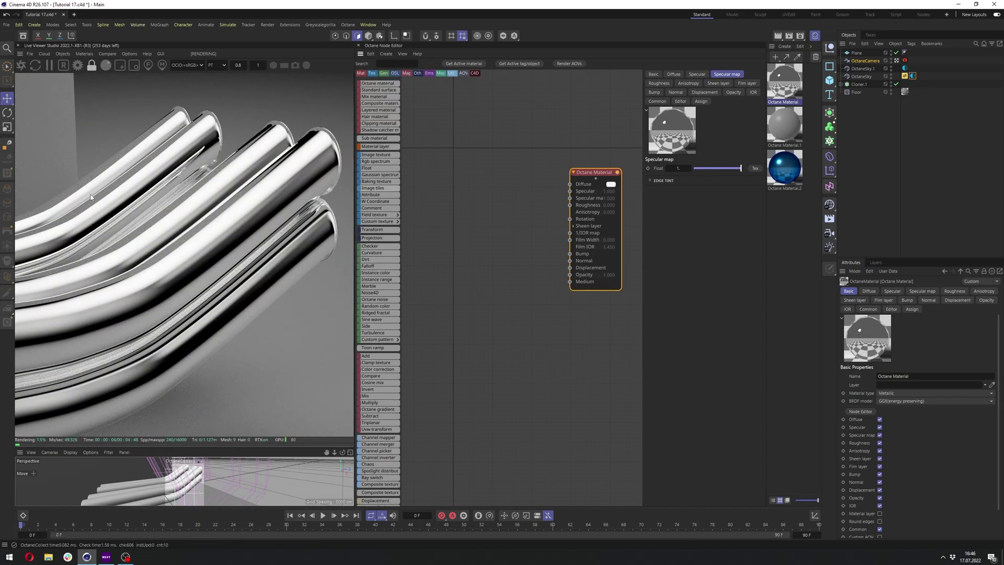
pyautogui.click(658, 84)
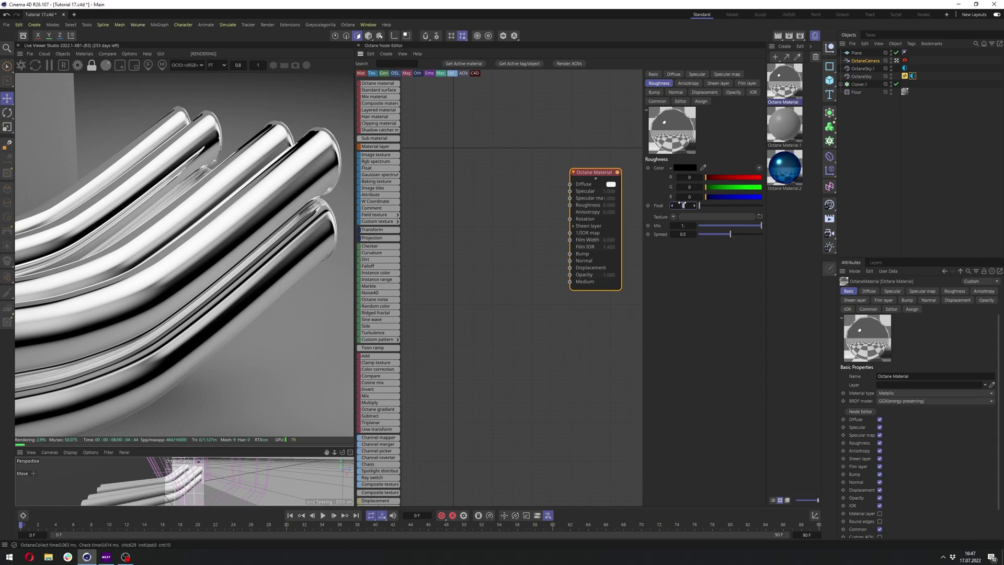
pyautogui.press('Return')
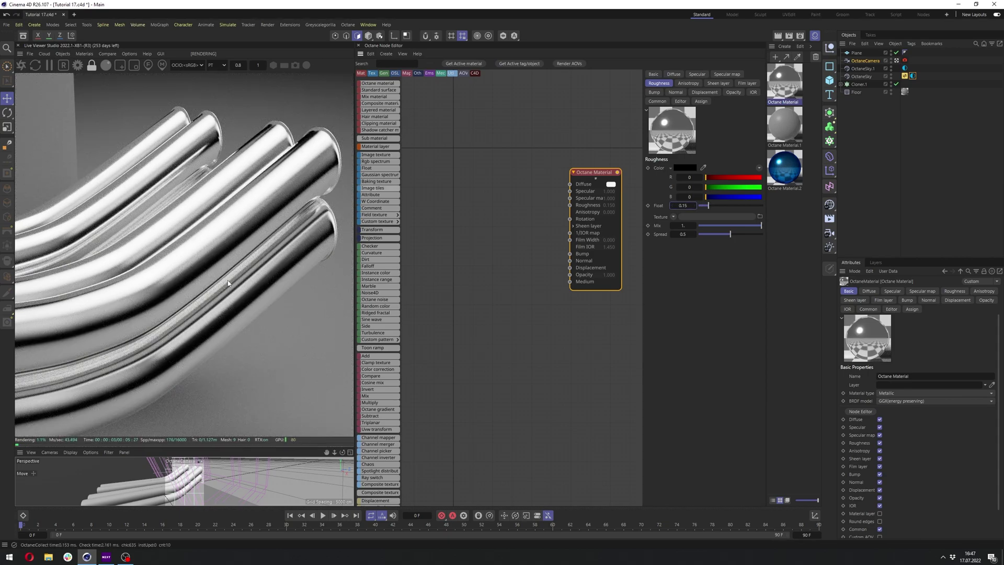
# Step: Try out the film layer's float value, and feed the material's Film Width from a new Gradient node
pyautogui.click(746, 84)
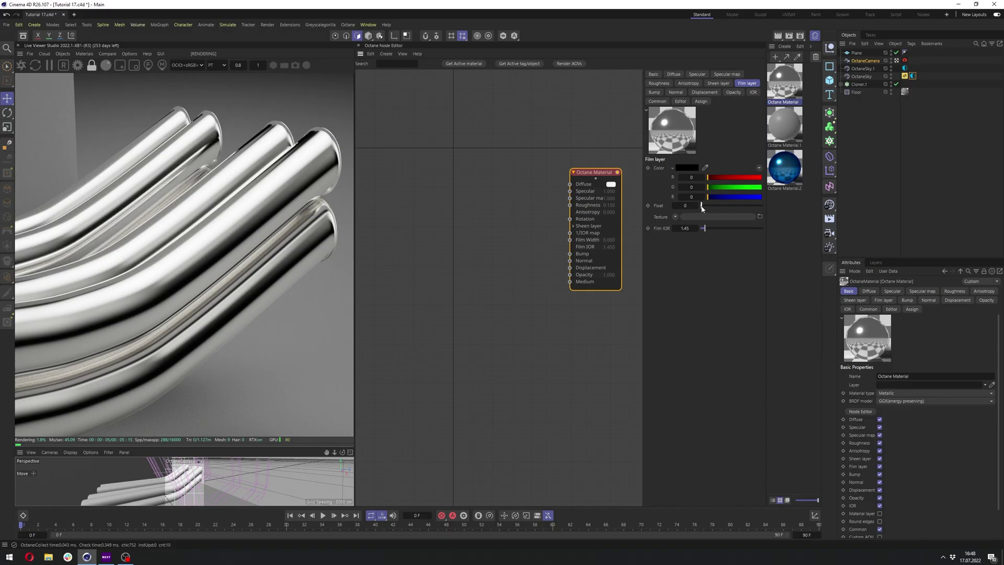
pyautogui.moveTo(702, 206)
pyautogui.mouseDown()
pyautogui.moveTo(712, 208)
pyautogui.moveTo(693, 209)
pyautogui.mouseUp()
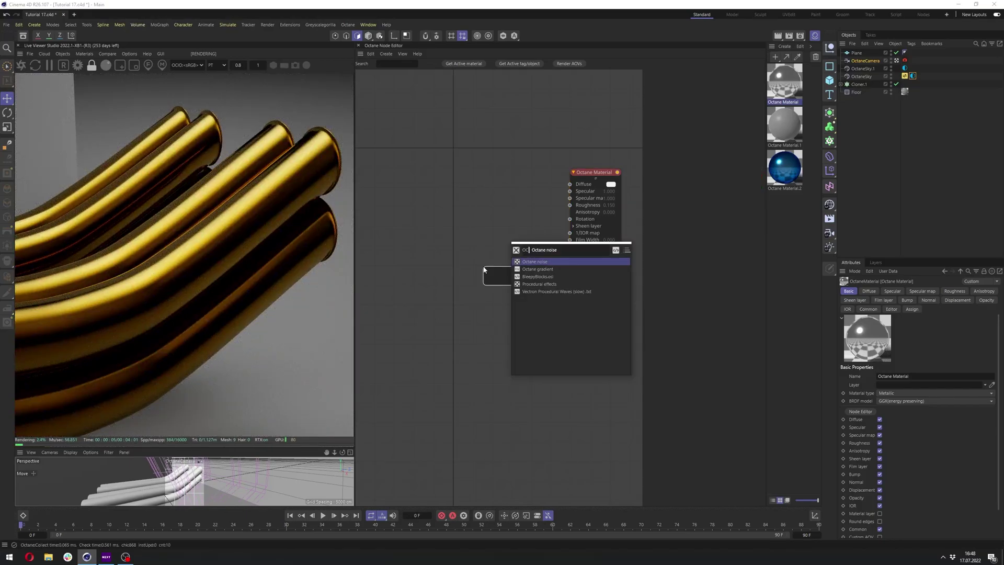
pyautogui.write('gradient')
pyautogui.press('Return')
pyautogui.moveTo(499, 271); pyautogui.dragTo(482, 248)
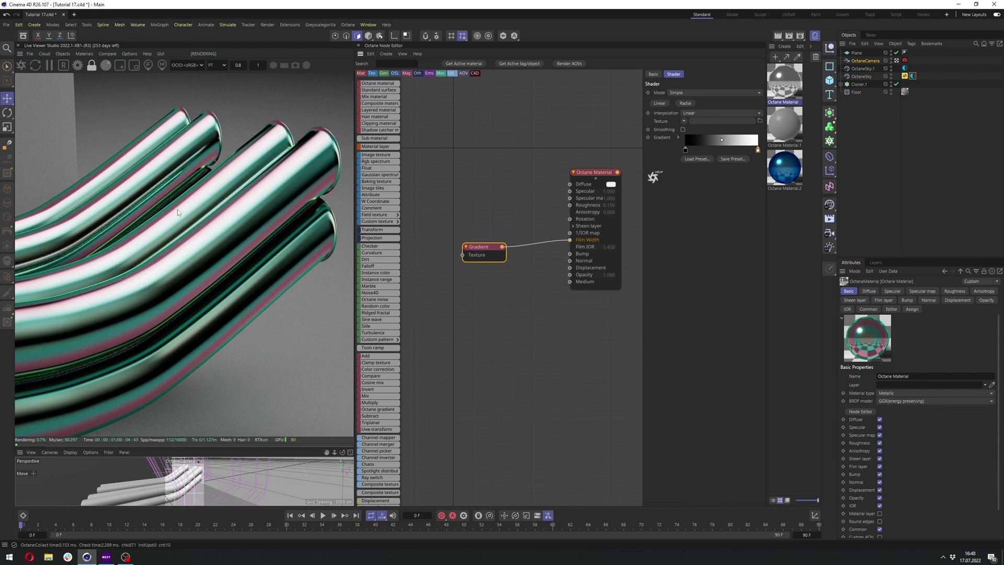
# Step: Drive the Gradient node with a linear SineWave texture and its Transform node, arrange the nodes and solo the gradient
pyautogui.moveTo(485, 252); pyautogui.dragTo(471, 263)
pyautogui.click(659, 106)
pyautogui.moveTo(470, 225); pyautogui.dragTo(555, 206, button='middle')
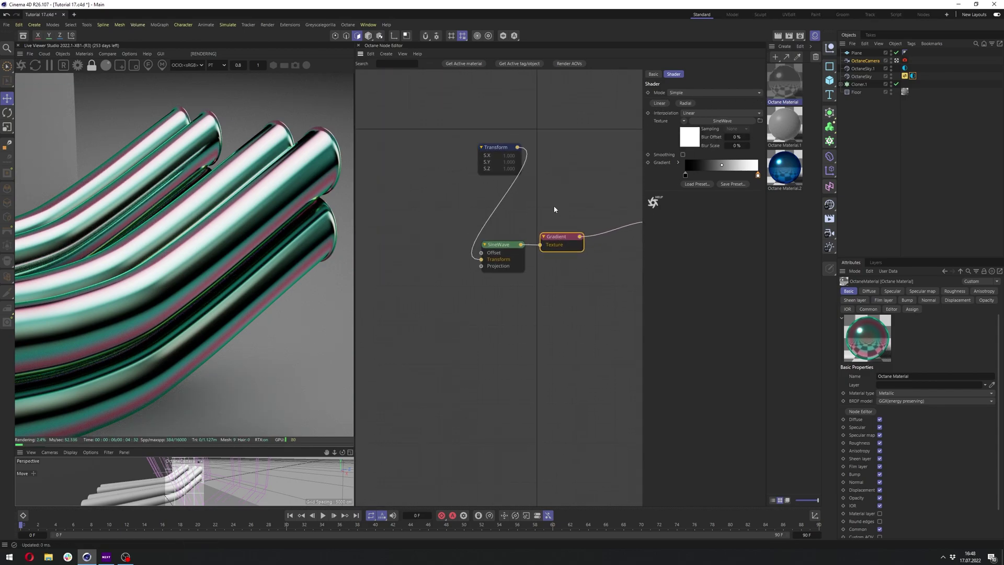
pyautogui.moveTo(507, 148); pyautogui.dragTo(426, 223)
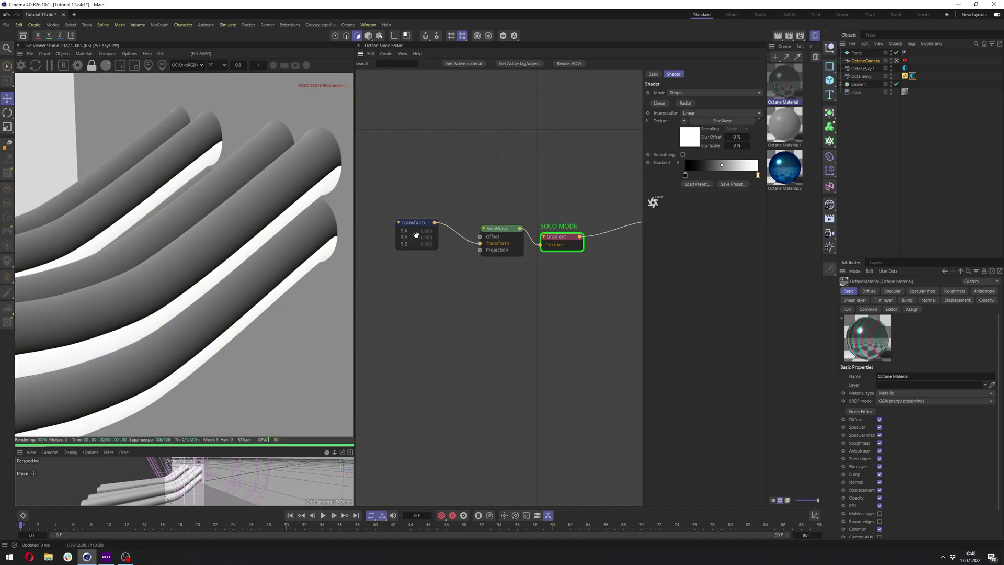
# Step: Set the Transform node's Z rotation to 90 and take the Gradient node out of solo mode
pyautogui.moveTo(414, 224); pyautogui.dragTo(412, 241)
pyautogui.click(411, 240)
pyautogui.press('Return')
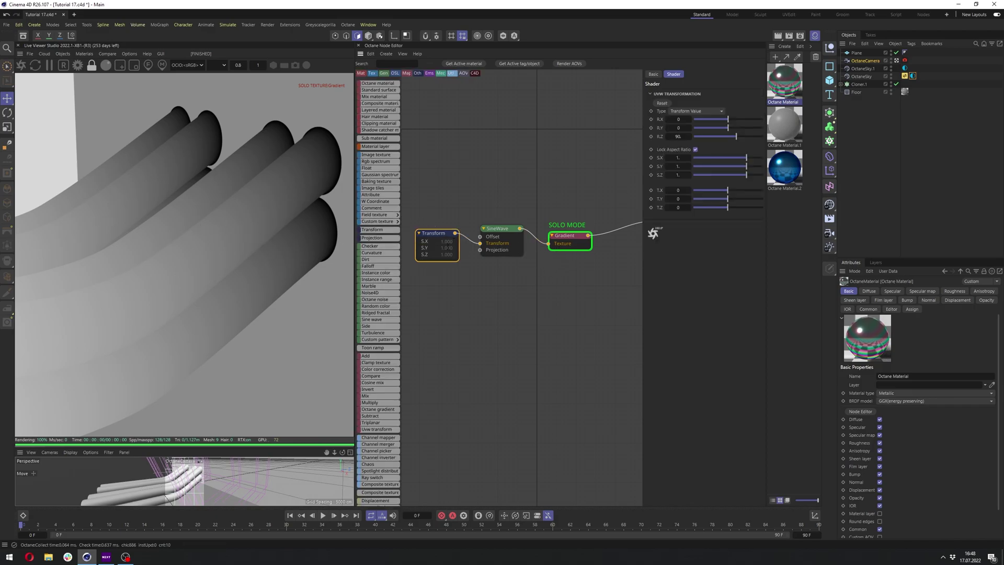
pyautogui.moveTo(559, 248); pyautogui.dragTo(549, 253)
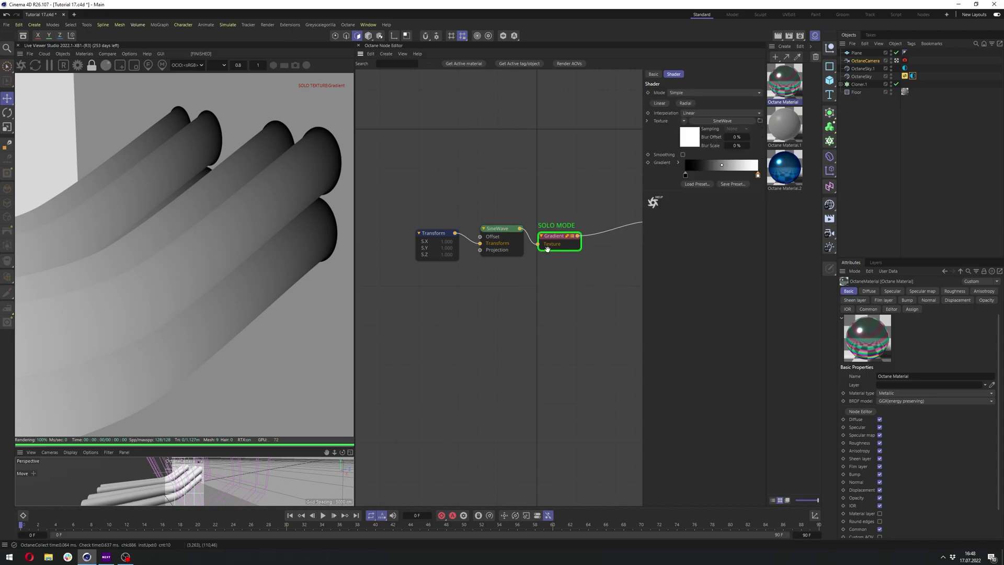
pyautogui.rightClick(560, 250)
pyautogui.click(575, 265)
pyautogui.click(571, 248)
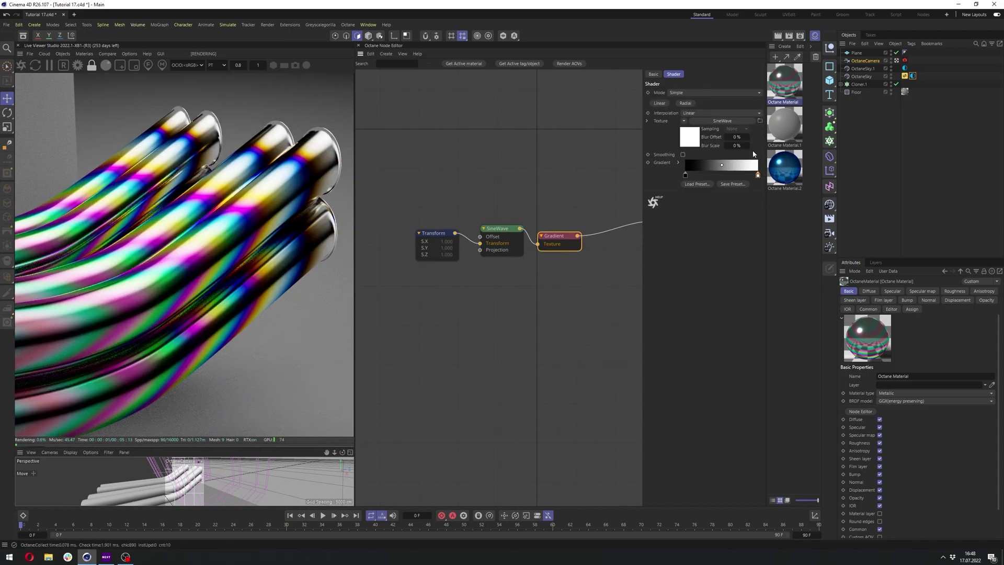
# Step: Darken the gradient's white knot to 35 % value, then reverse the gradient with grey at 0 % and black at about 20 %
pyautogui.click(678, 163)
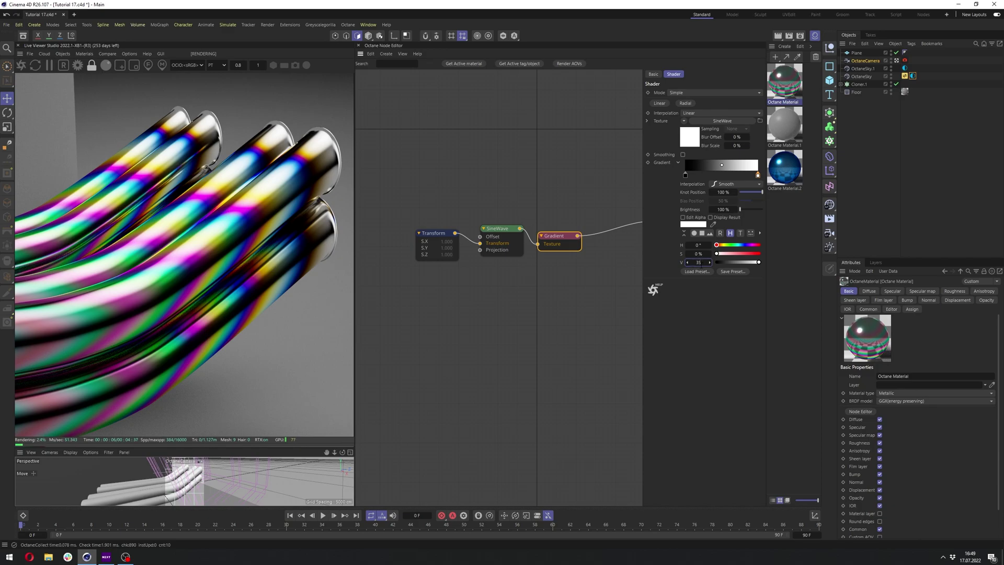
pyautogui.press('Return')
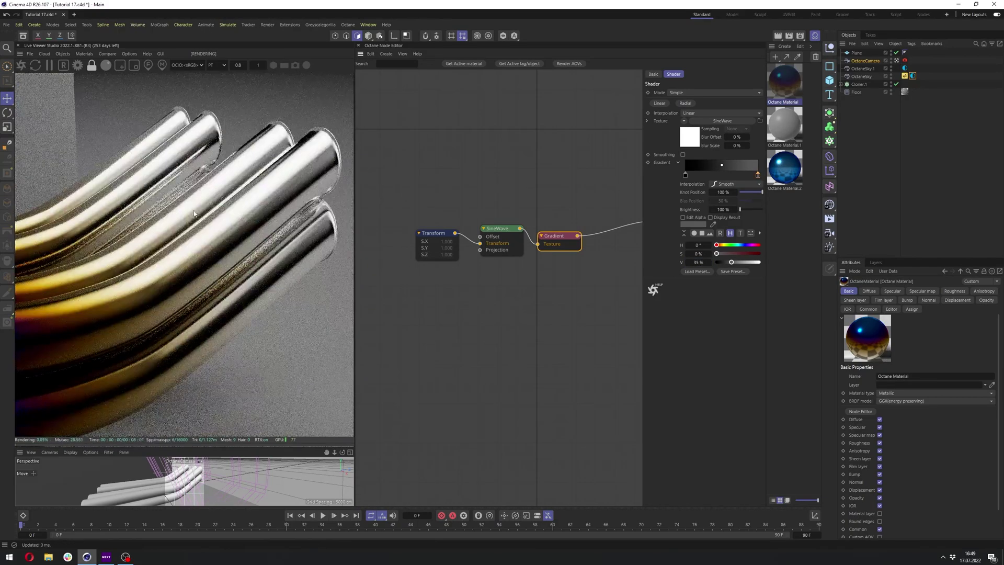
pyautogui.moveTo(758, 174)
pyautogui.mouseDown()
pyautogui.moveTo(690, 175)
pyautogui.moveTo(760, 179)
pyautogui.mouseUp()
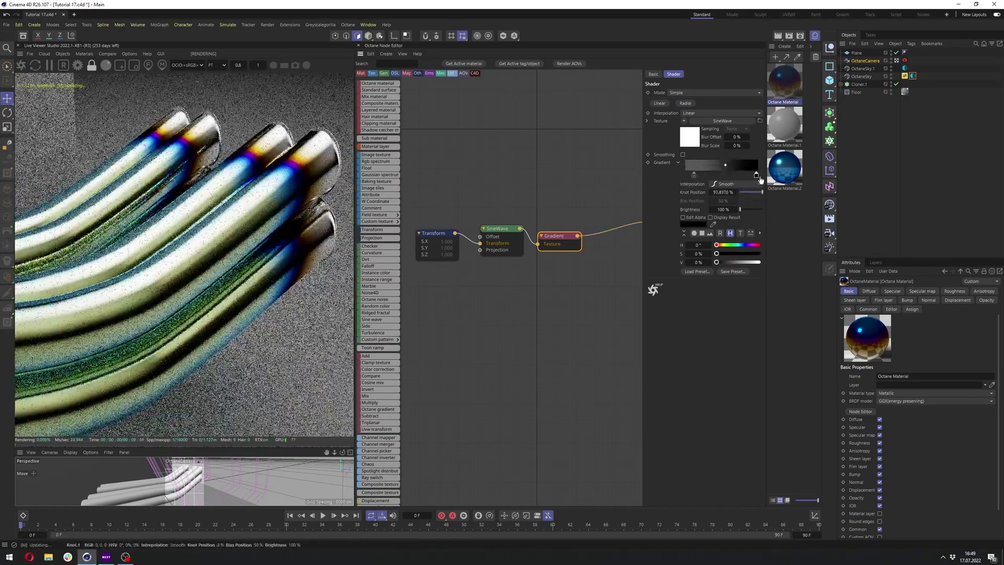
pyautogui.moveTo(693, 177); pyautogui.dragTo(672, 179)
pyautogui.moveTo(758, 177); pyautogui.dragTo(698, 182)
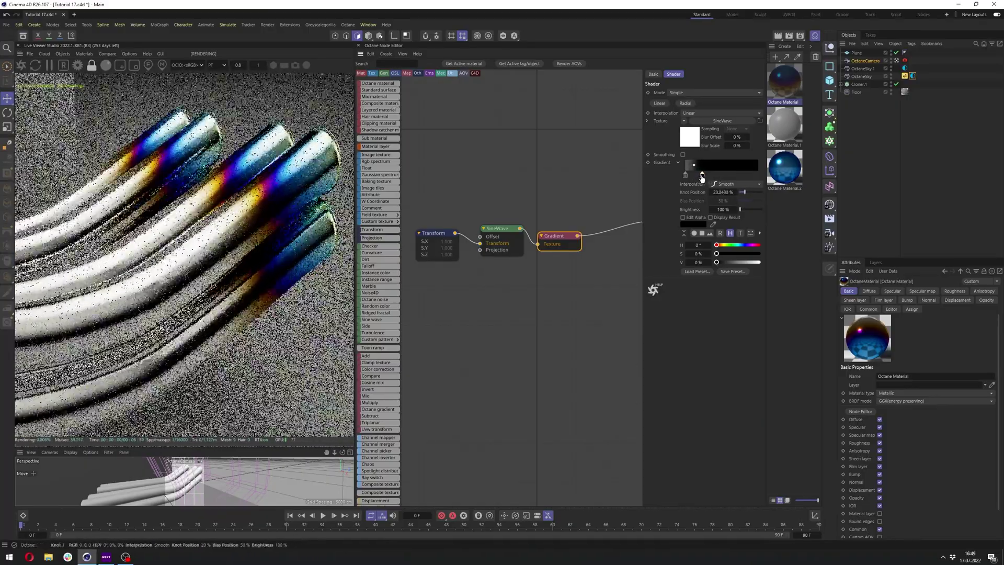
# Step: Set the gradient's grey knot to 32 % value and move the black knot to about 31 %
pyautogui.click(685, 175)
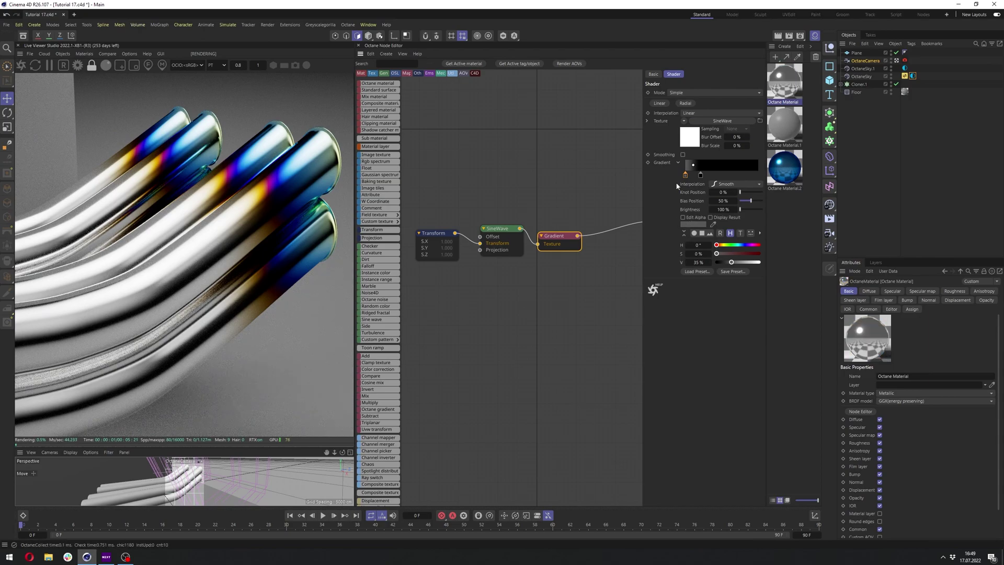
pyautogui.click(697, 262)
pyautogui.write('30')
pyautogui.press('Return')
pyautogui.write('32')
pyautogui.press('Return')
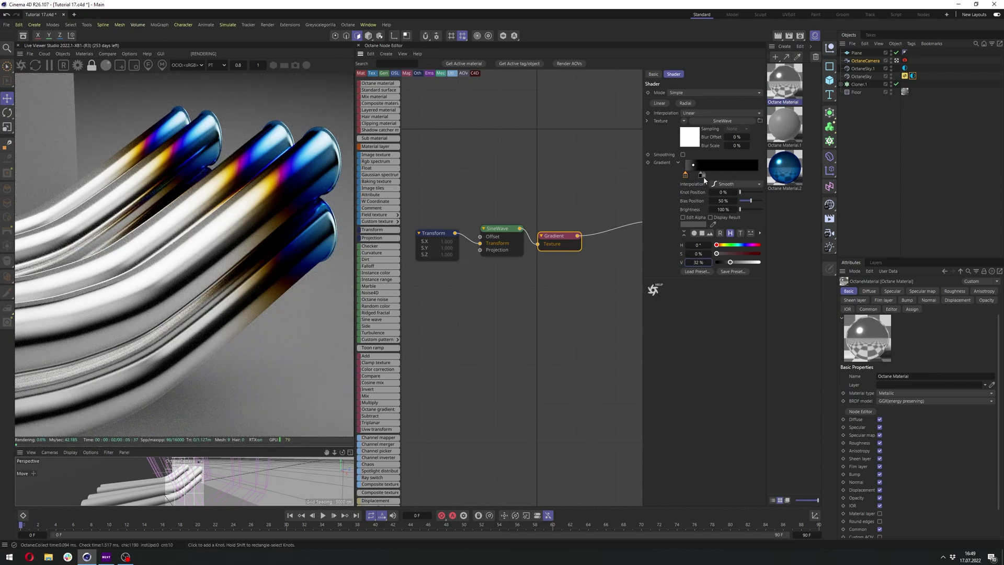
pyautogui.moveTo(700, 175); pyautogui.dragTo(708, 175)
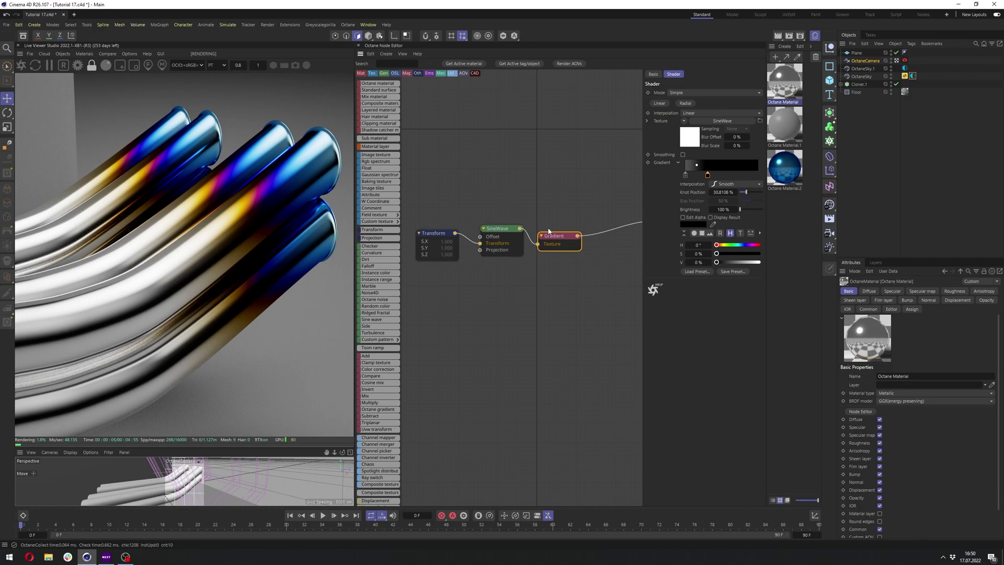
# Step: Insert a Composite texture node before the material's Film Width input and add three layers to it
pyautogui.write('comp')
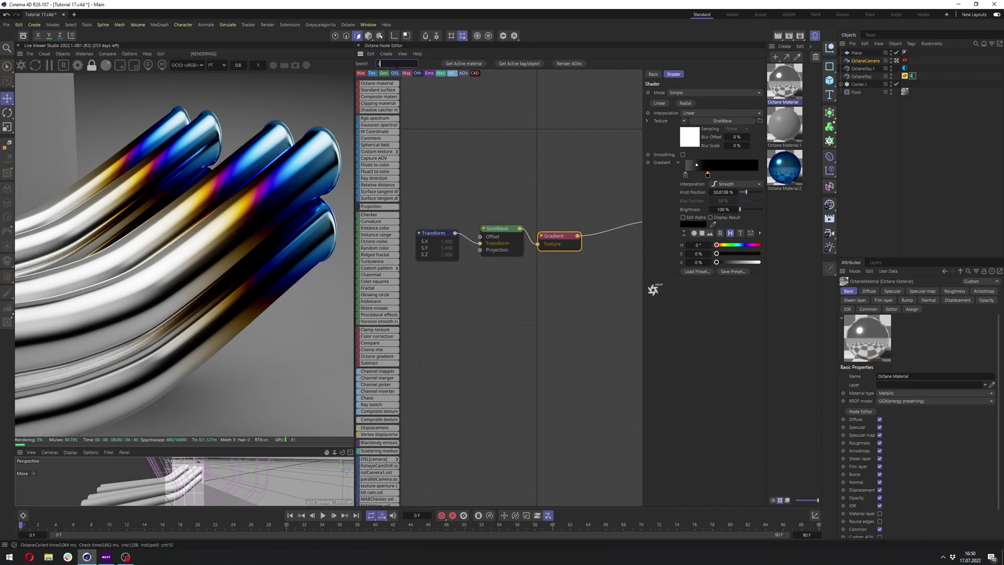
pyautogui.moveTo(616, 224); pyautogui.dragTo(557, 214, button='middle')
pyautogui.moveTo(546, 222); pyautogui.dragTo(547, 225)
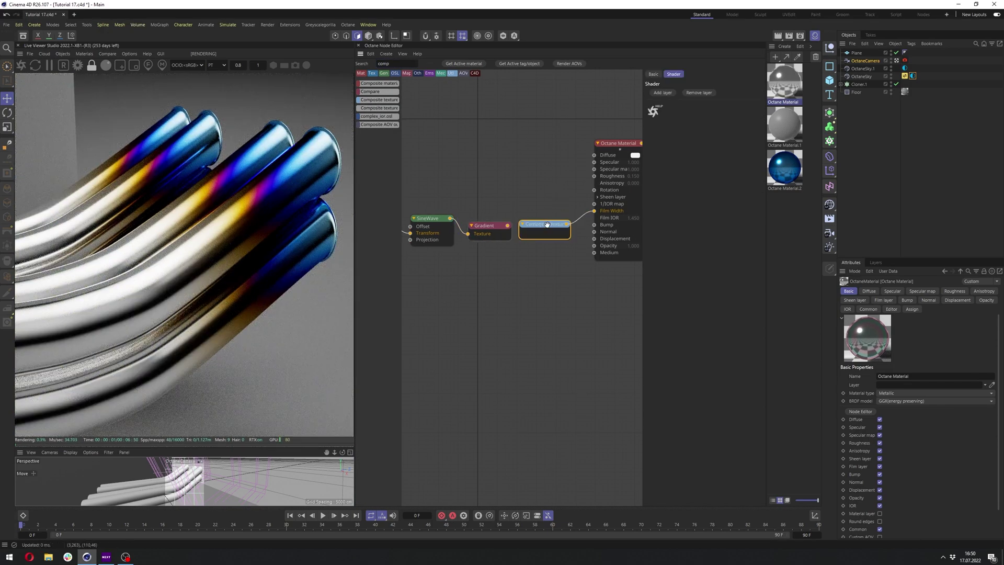
pyautogui.click(663, 92)
pyautogui.click(662, 93)
pyautogui.click(663, 94)
# Step: Connect the Gradient node to Layer1's texture, expand the Composite texture node and disconnect Layer3 from it
pyautogui.moveTo(376, 193); pyautogui.dragTo(515, 184, button='middle')
pyautogui.moveTo(513, 182); pyautogui.dragTo(617, 217)
pyautogui.moveTo(617, 217); pyautogui.dragTo(620, 220)
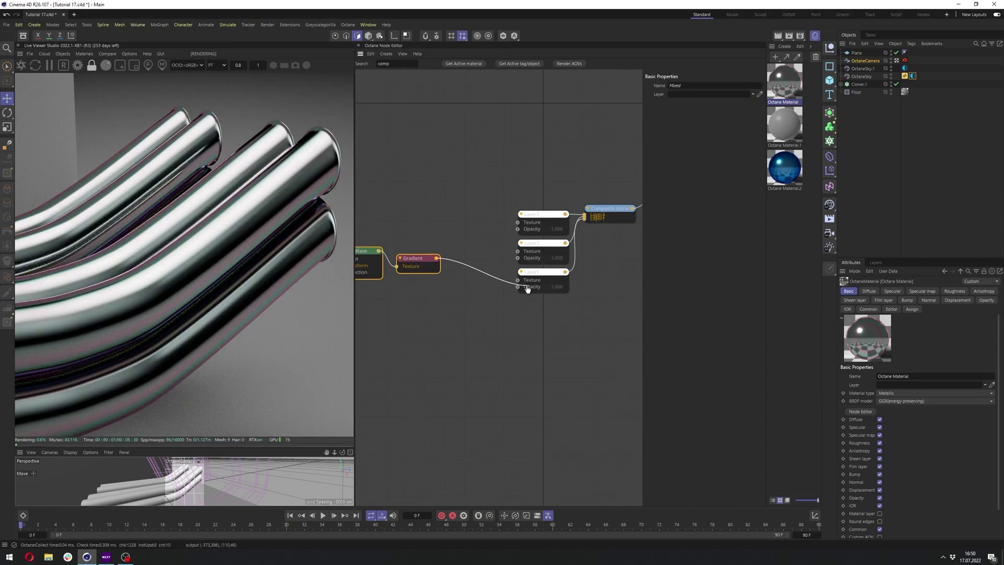
pyautogui.moveTo(528, 287); pyautogui.dragTo(519, 280)
pyautogui.click(607, 210)
pyautogui.moveTo(633, 222); pyautogui.dragTo(636, 244)
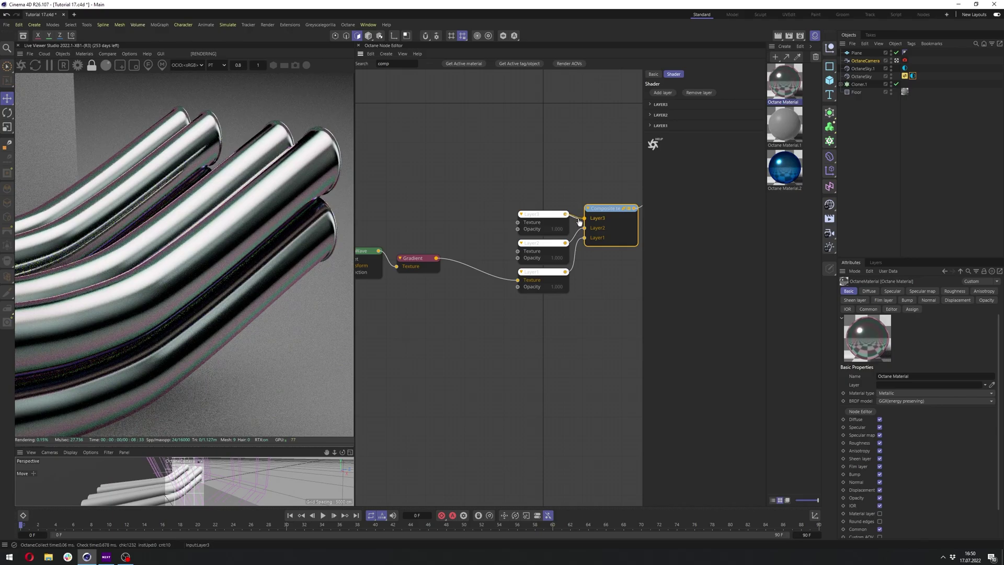
pyautogui.moveTo(579, 222); pyautogui.dragTo(545, 187)
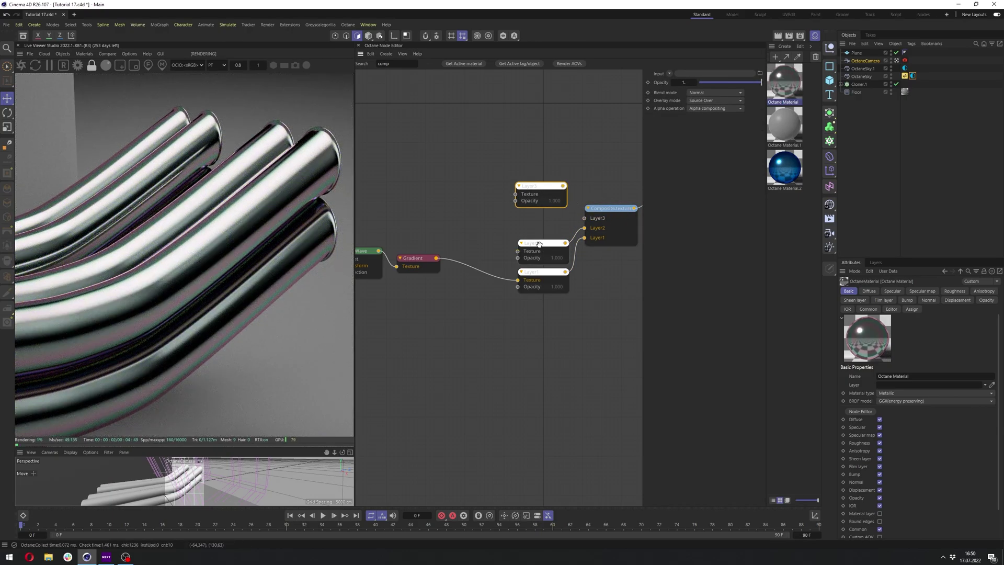
# Step: Add a Noise node and connect it to Layer2's texture input
pyautogui.moveTo(539, 244); pyautogui.dragTo(423, 141)
pyautogui.write('Noise')
pyautogui.click(458, 202)
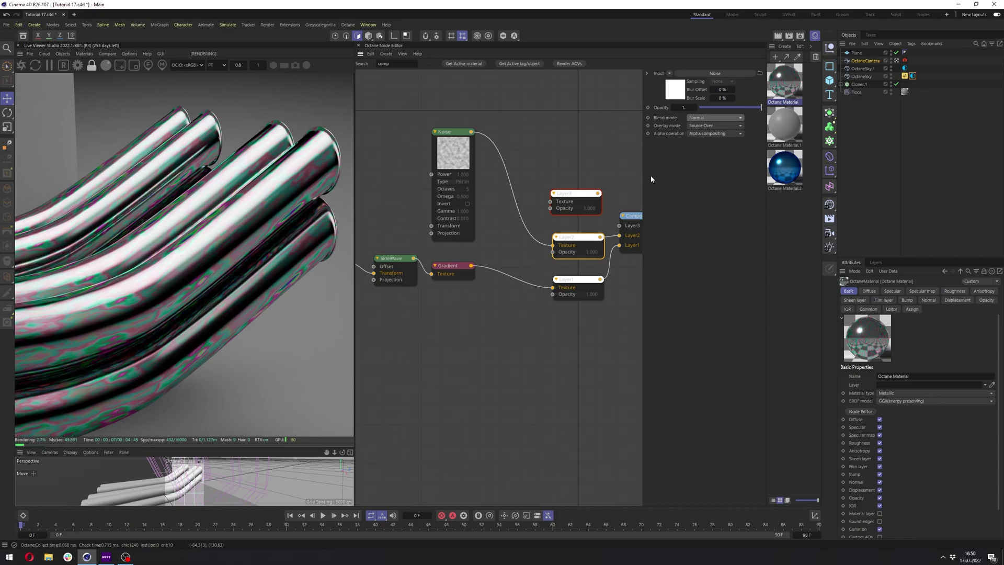
# Step: Set Layer2's blend mode to Soft light and lower its opacity to about 0.21
pyautogui.click(715, 118)
pyautogui.click(714, 199)
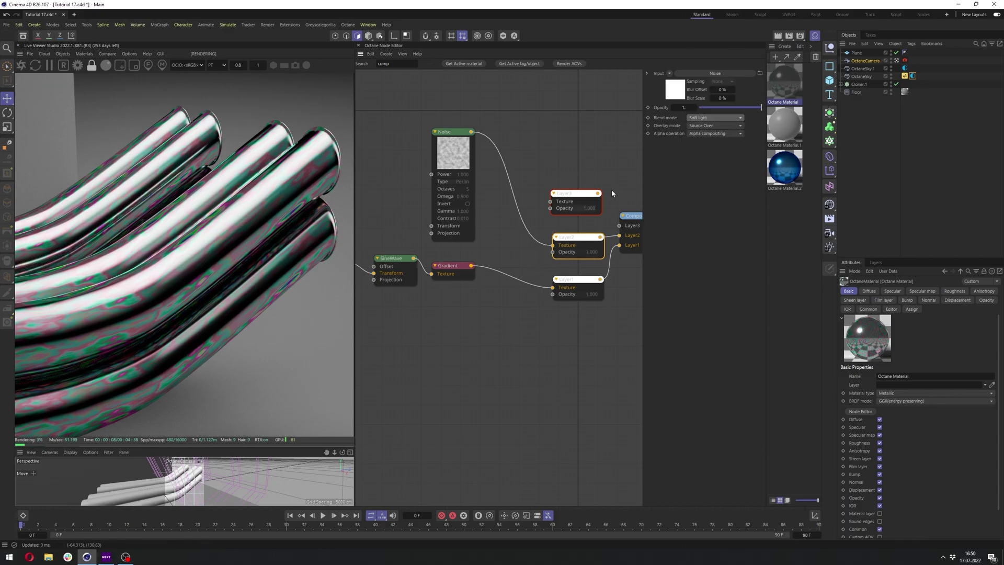
pyautogui.moveTo(718, 107)
pyautogui.mouseDown()
pyautogui.moveTo(705, 107)
pyautogui.moveTo(713, 109)
pyautogui.mouseUp()
# Step: Solo the Noise node, add a Texture Projection node to its projection input and set the projection to Triplanar
pyautogui.rightClick(457, 157)
pyautogui.click(470, 174)
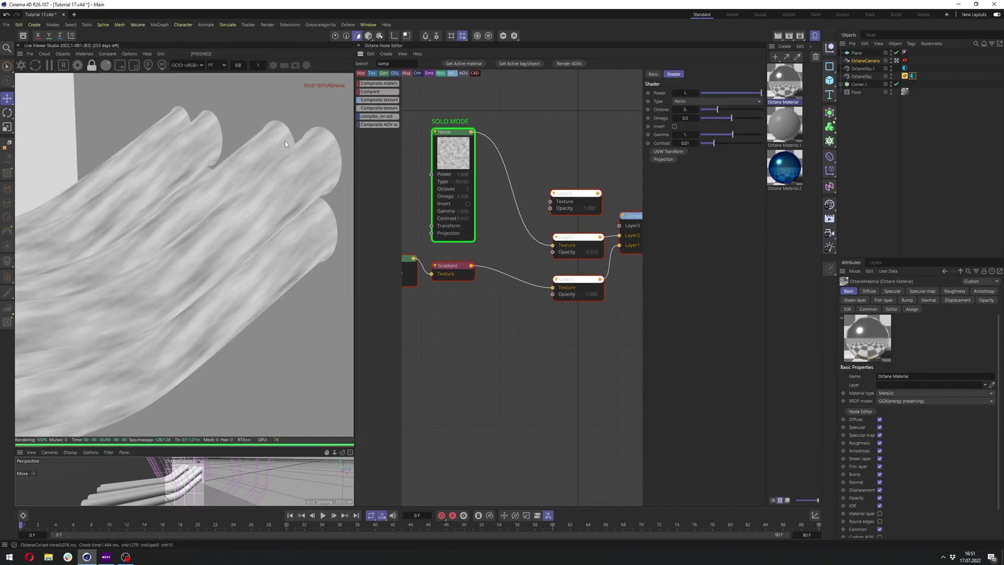
pyautogui.moveTo(409, 151); pyautogui.dragTo(522, 169, button='middle')
pyautogui.moveTo(567, 181); pyautogui.dragTo(513, 170)
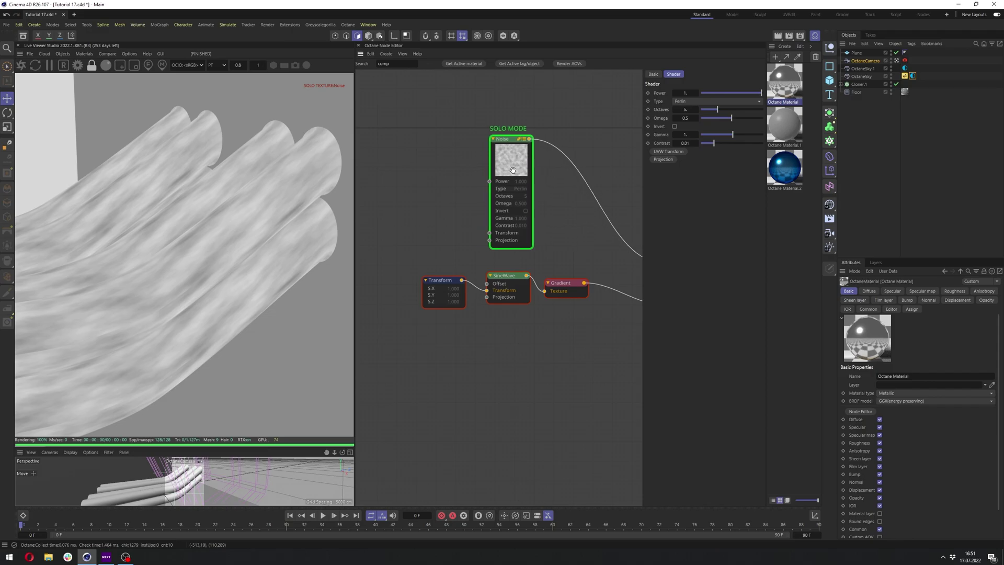
pyautogui.moveTo(490, 234); pyautogui.dragTo(425, 182)
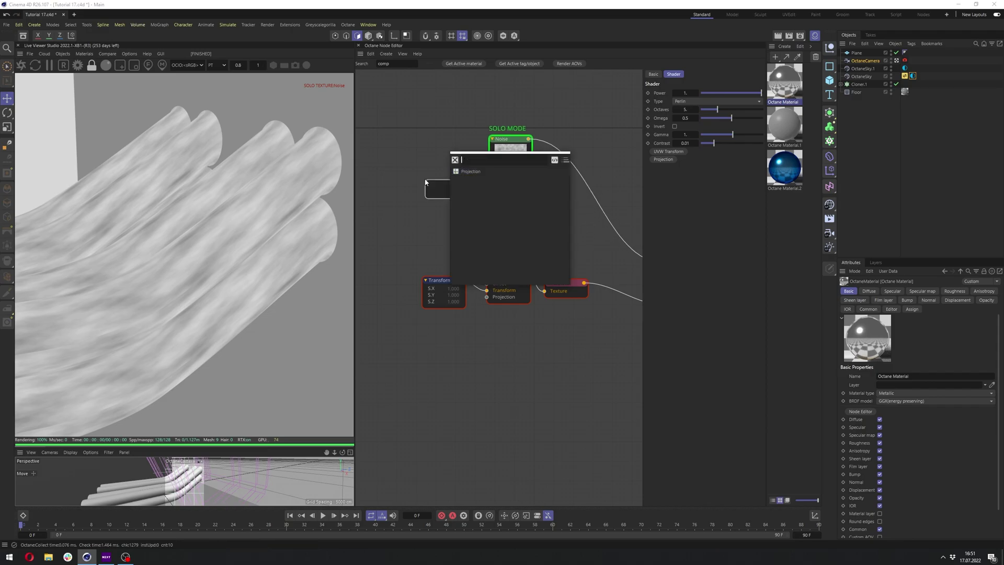
pyautogui.click(478, 171)
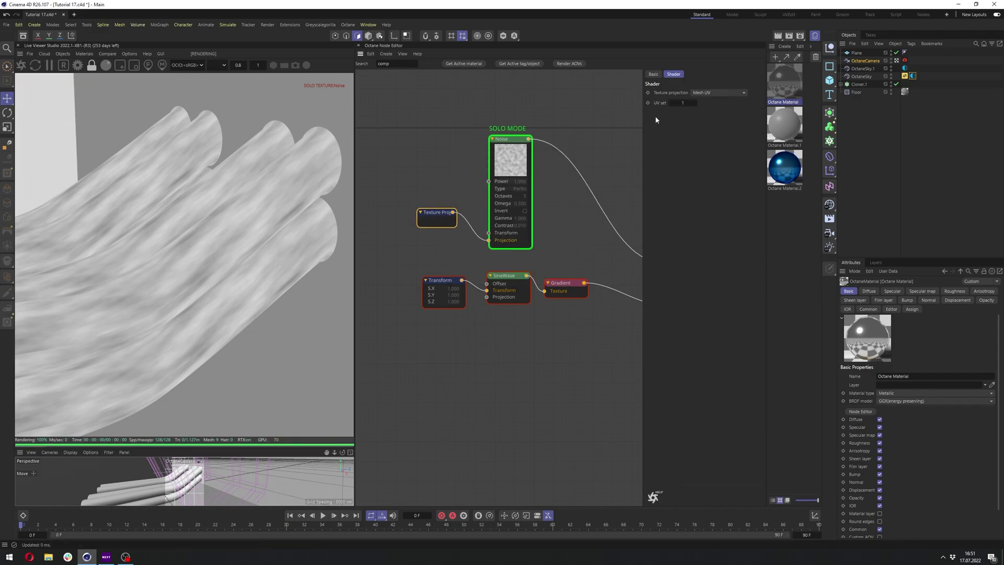
# Step: Insert a Triplanar node between the Noise node and Layer2, and solo the Triplanar node
pyautogui.click(405, 63)
pyautogui.write('tripo')
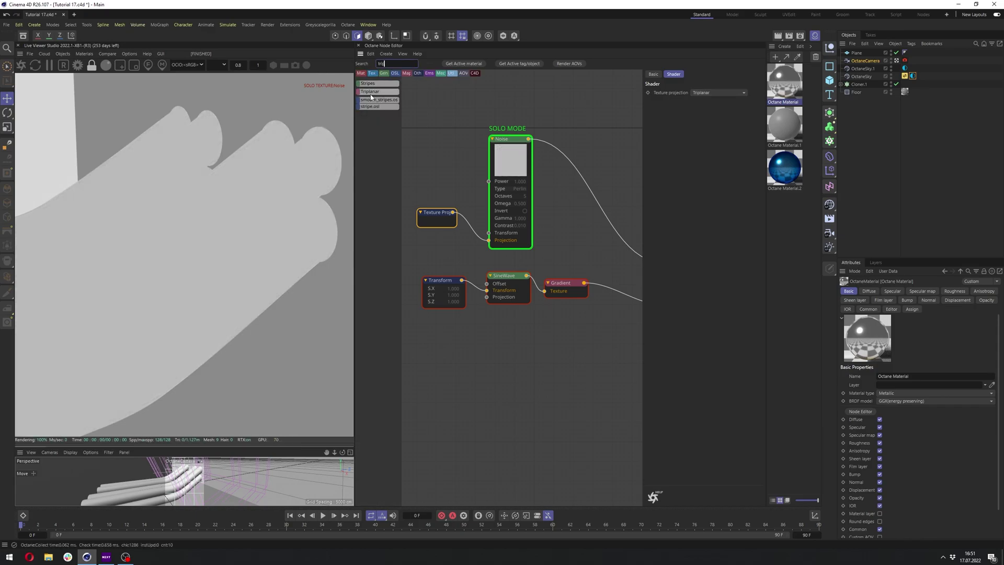
pyautogui.moveTo(582, 178); pyautogui.dragTo(581, 180)
pyautogui.rightClick(581, 184)
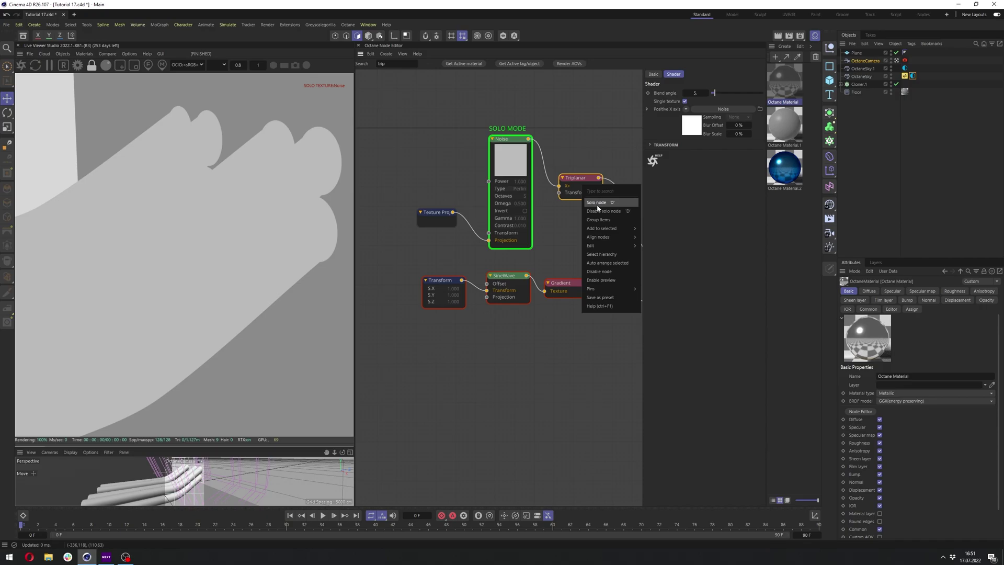
pyautogui.click(597, 205)
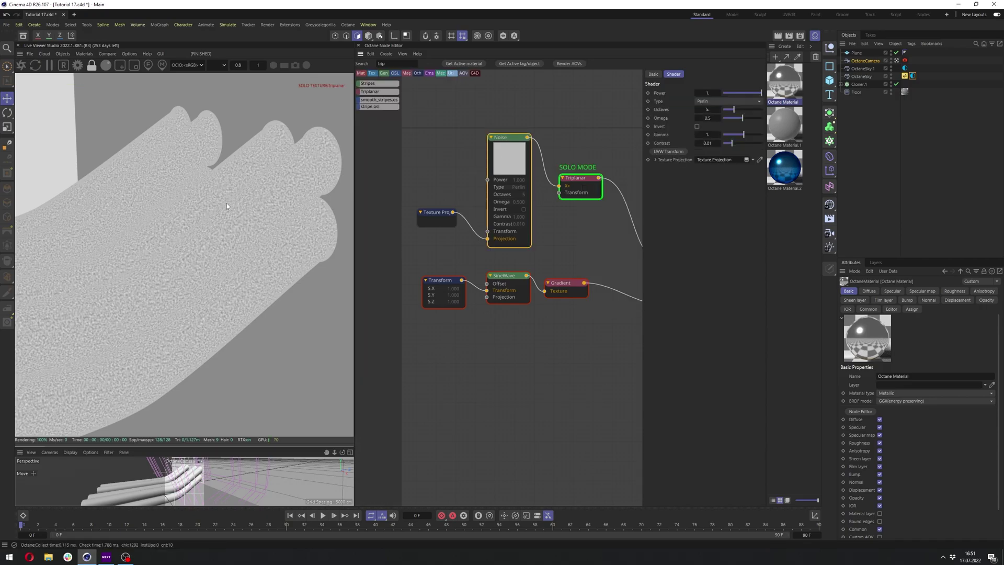
# Step: Add a Transform node to the Noise node's transform input and set its locked scale to 10
pyautogui.moveTo(437, 217); pyautogui.dragTo(439, 174)
pyautogui.click(489, 167)
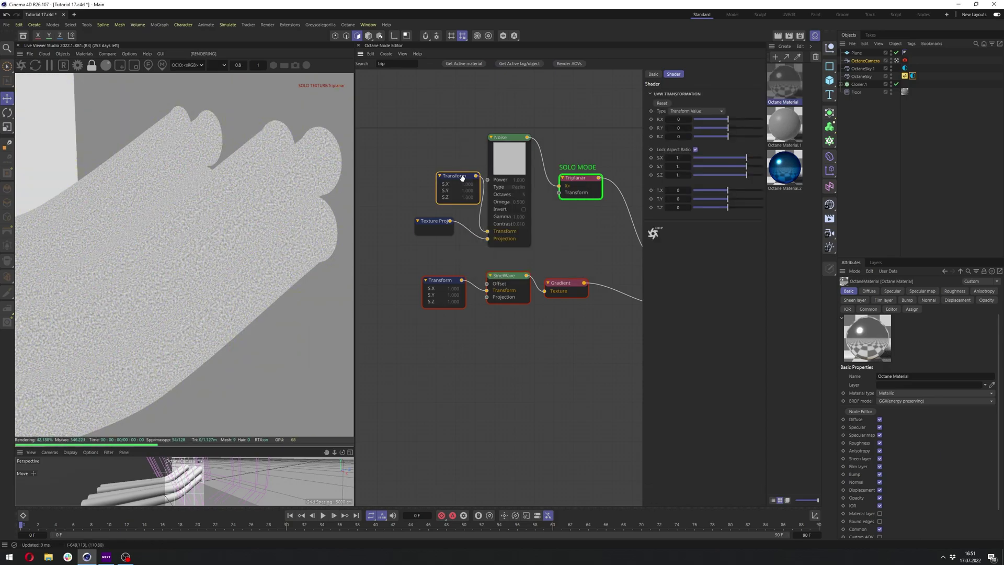
pyautogui.moveTo(730, 157); pyautogui.dragTo(757, 158)
pyautogui.doubleClick(678, 158)
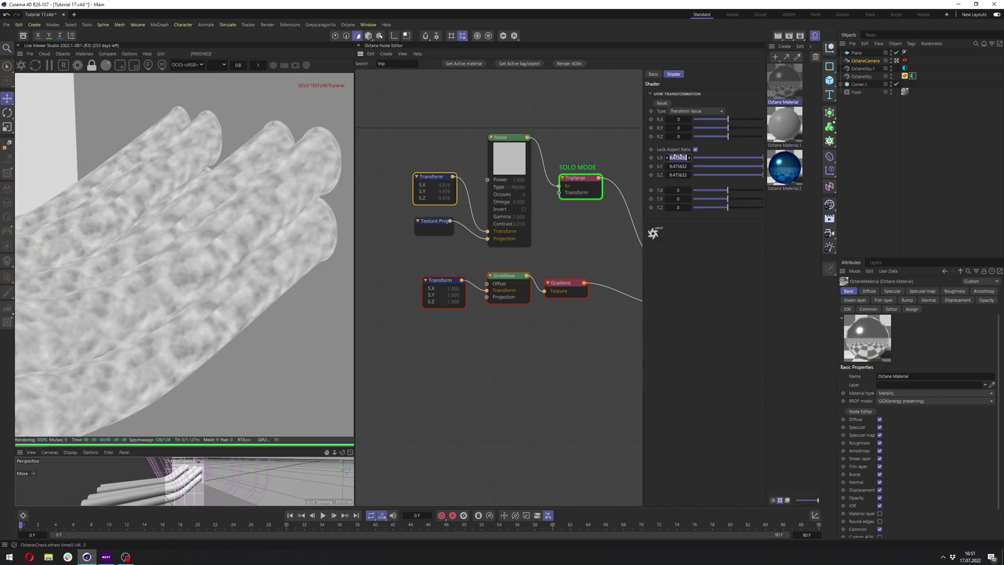
pyautogui.write('10')
pyautogui.press('Return')
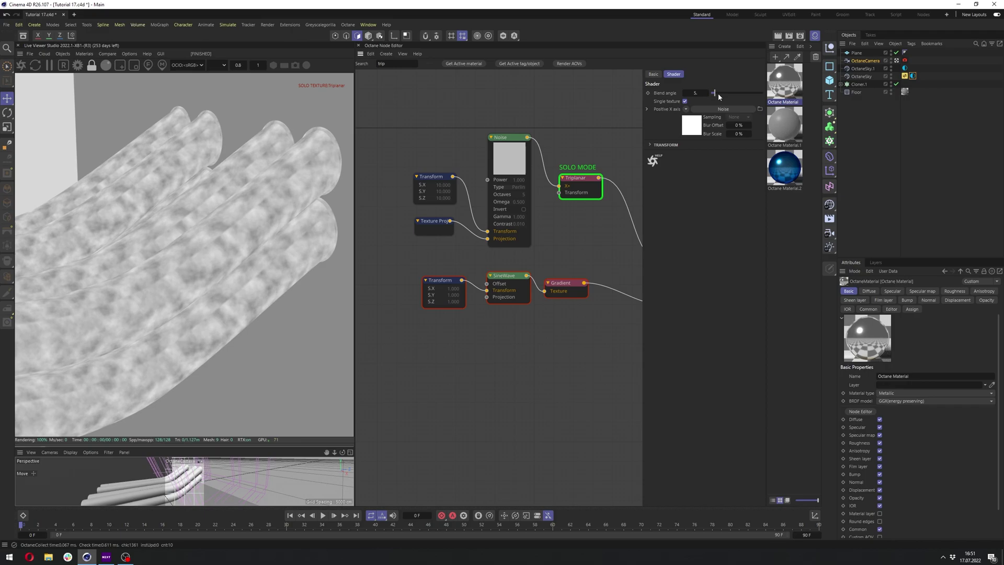
# Step: Set the Triplanar node's blend angle to 20 and turn off its solo mode
pyautogui.moveTo(718, 97); pyautogui.dragTo(720, 95)
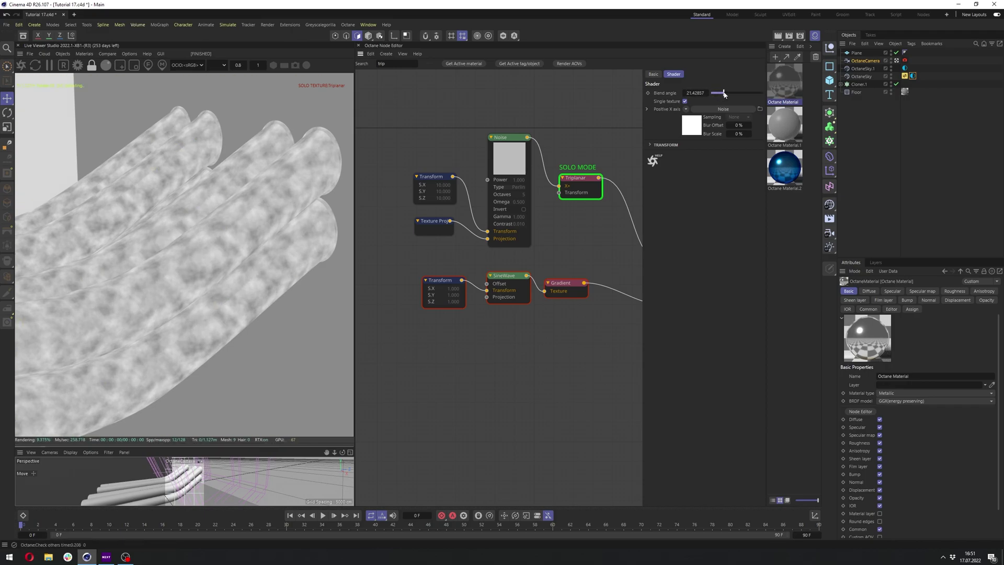
pyautogui.doubleClick(696, 93)
pyautogui.write('20')
pyautogui.press('Return')
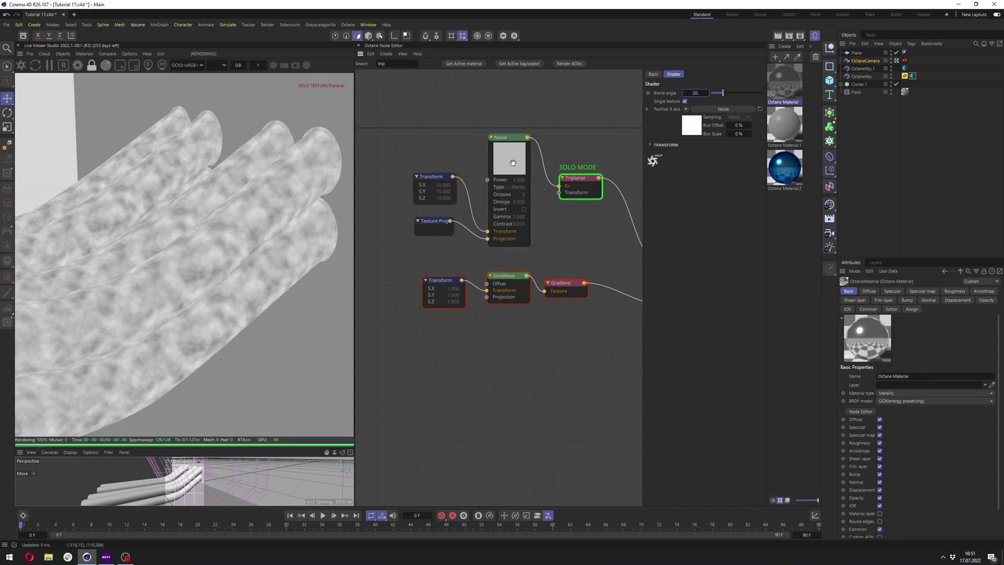
pyautogui.moveTo(513, 163); pyautogui.dragTo(512, 162)
pyautogui.rightClick(578, 179)
pyautogui.click(594, 196)
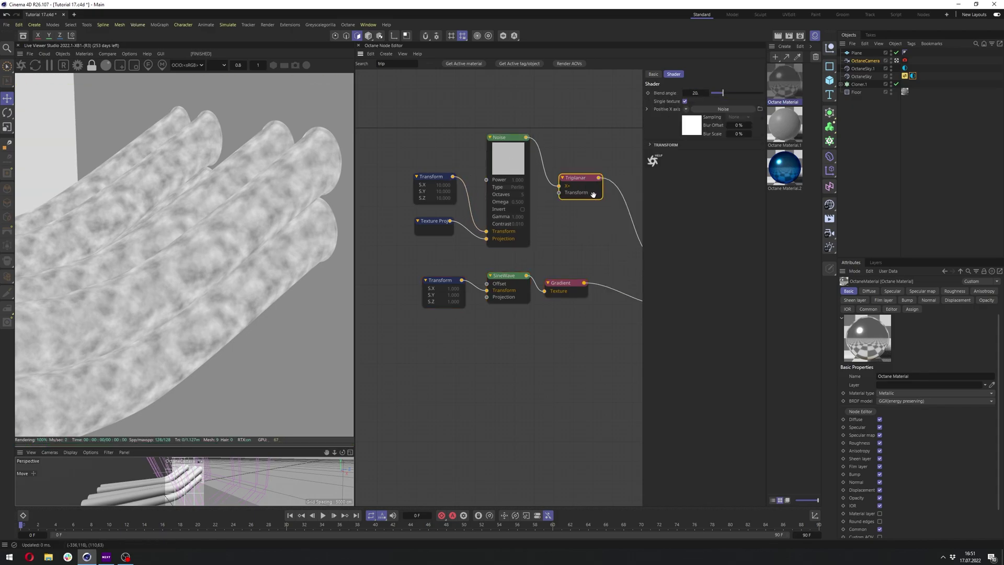
pyautogui.moveTo(576, 178); pyautogui.dragTo(504, 159, button='middle')
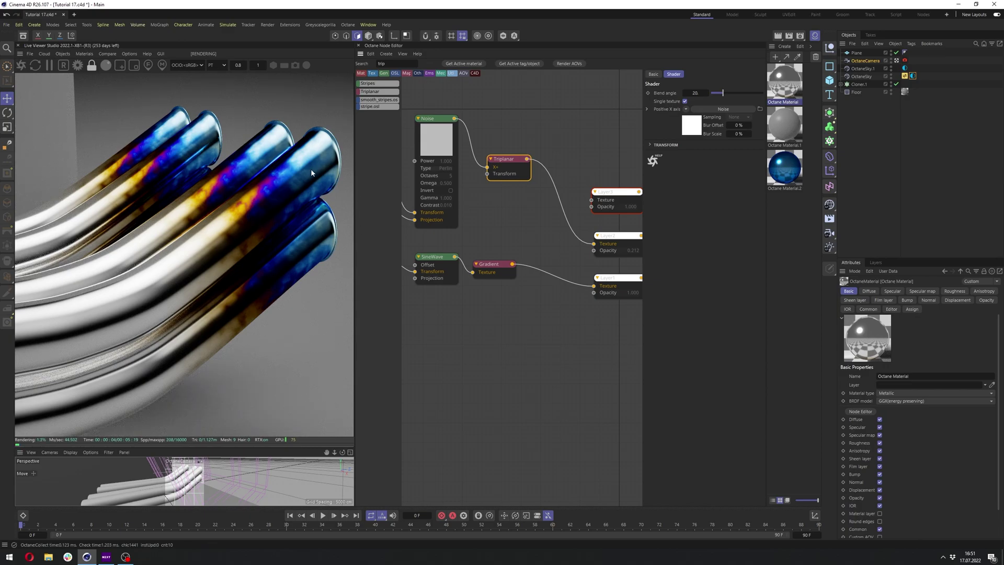
# Step: Lower Layer2's opacity to 0.1
pyautogui.moveTo(617, 234); pyautogui.dragTo(567, 218, button='middle')
pyautogui.click(568, 218)
pyautogui.press('Return')
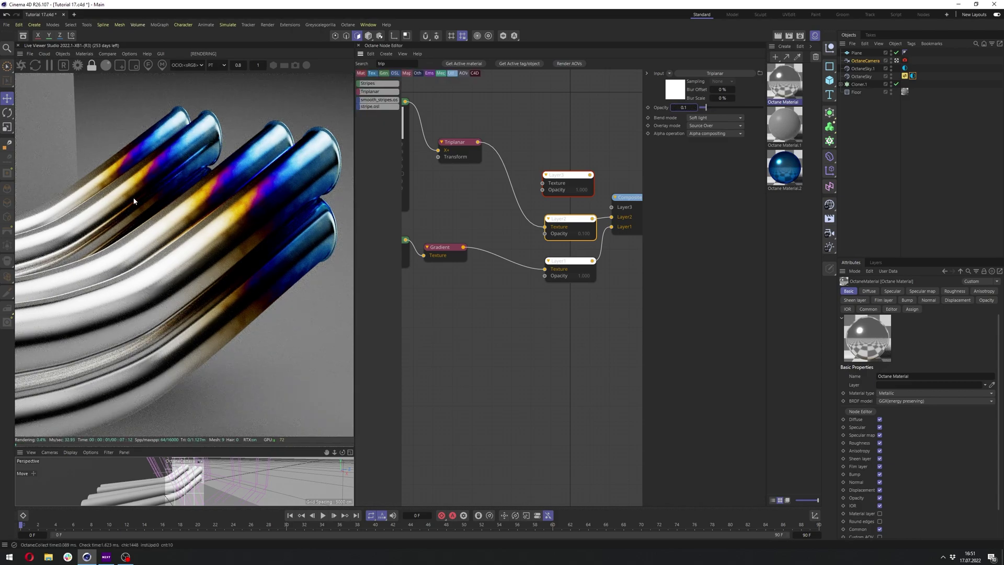
# Step: Add a Hagelslag texture to Layer3, connect Layer3 to the Composite texture node, and solo the Hagelslag node
pyautogui.click(554, 234)
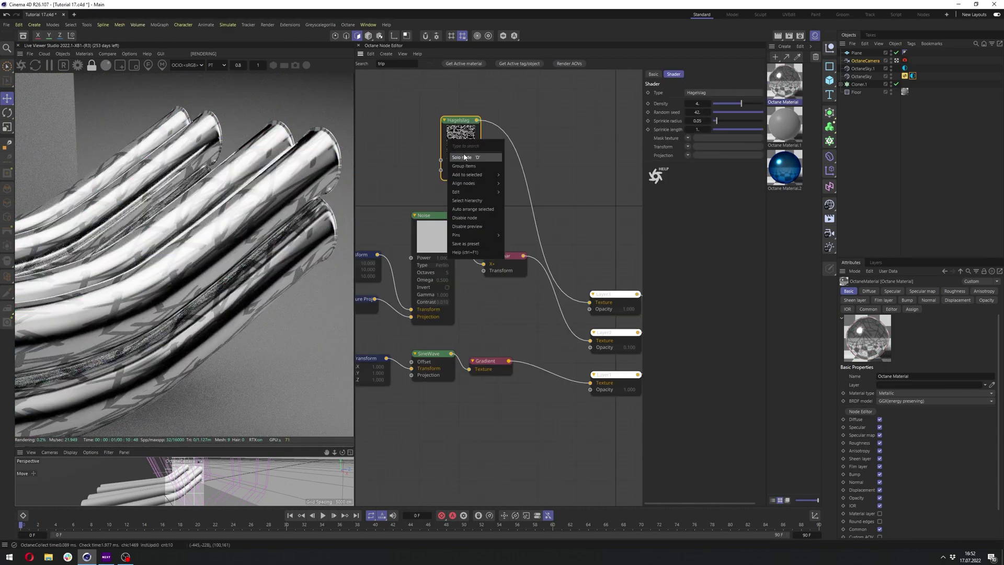
pyautogui.click(465, 157)
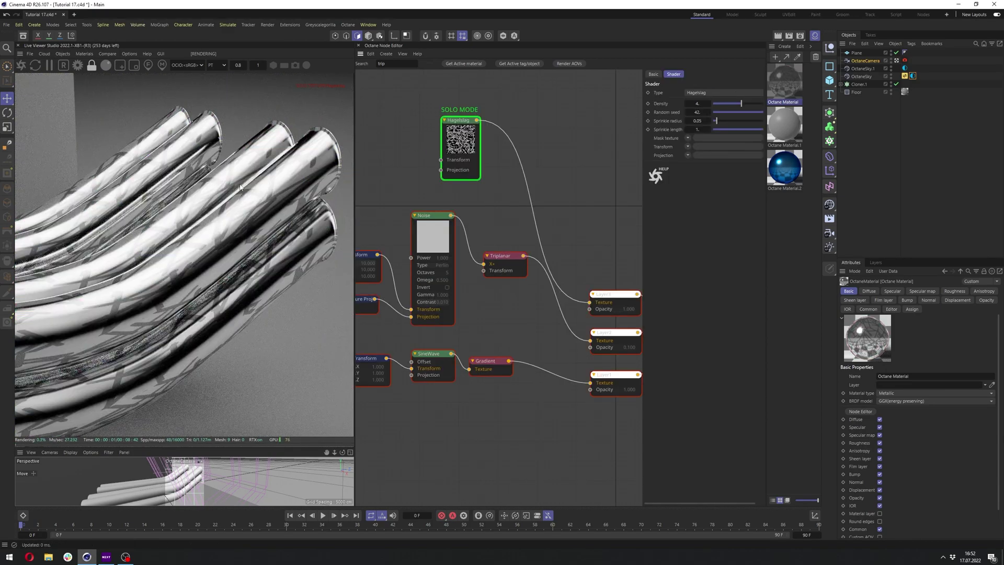
pyautogui.moveTo(450, 134); pyautogui.dragTo(420, 135)
pyautogui.moveTo(447, 153); pyautogui.dragTo(533, 157, button='middle')
pyautogui.click(386, 227)
pyautogui.click(522, 162)
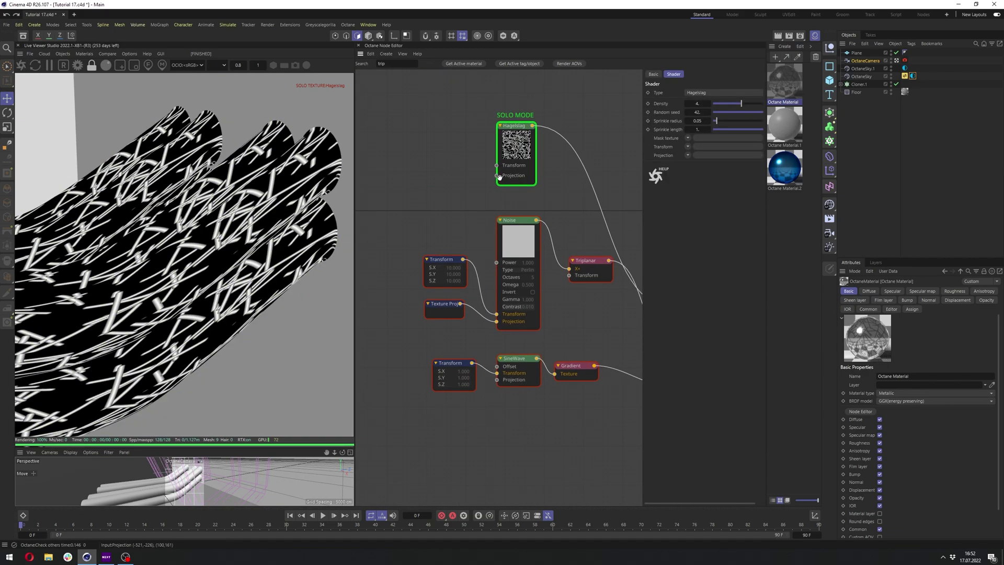
# Step: Add a Texture Projection node to the Hagelslag node's projection input and set it to Triplanar
pyautogui.moveTo(496, 176); pyautogui.dragTo(365, 167)
pyautogui.write('pro')
pyautogui.press('Return')
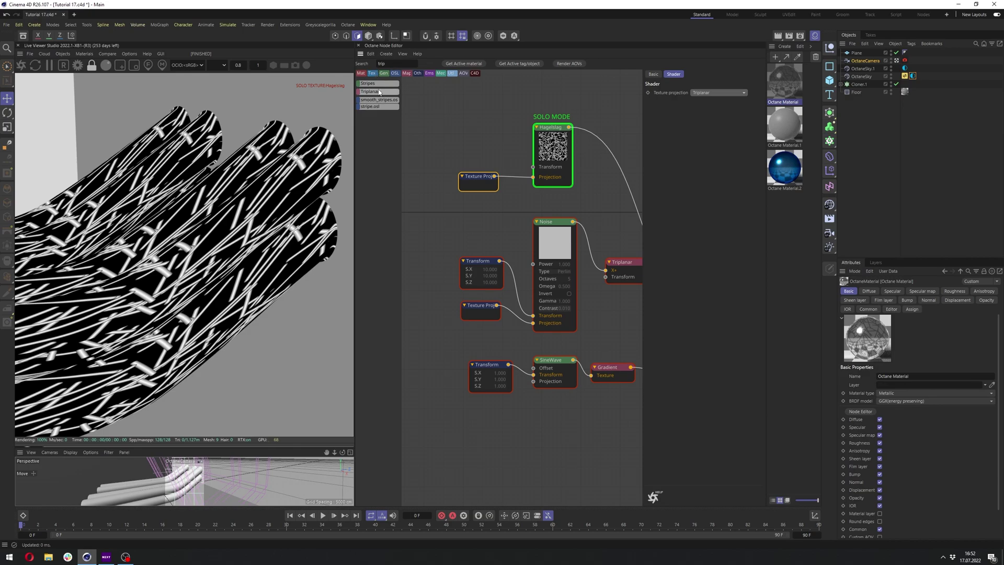
# Step: Insert a Triplanar node between the Hagelslag node and Layer3, and solo that Triplanar node
pyautogui.moveTo(378, 91); pyautogui.dragTo(480, 106)
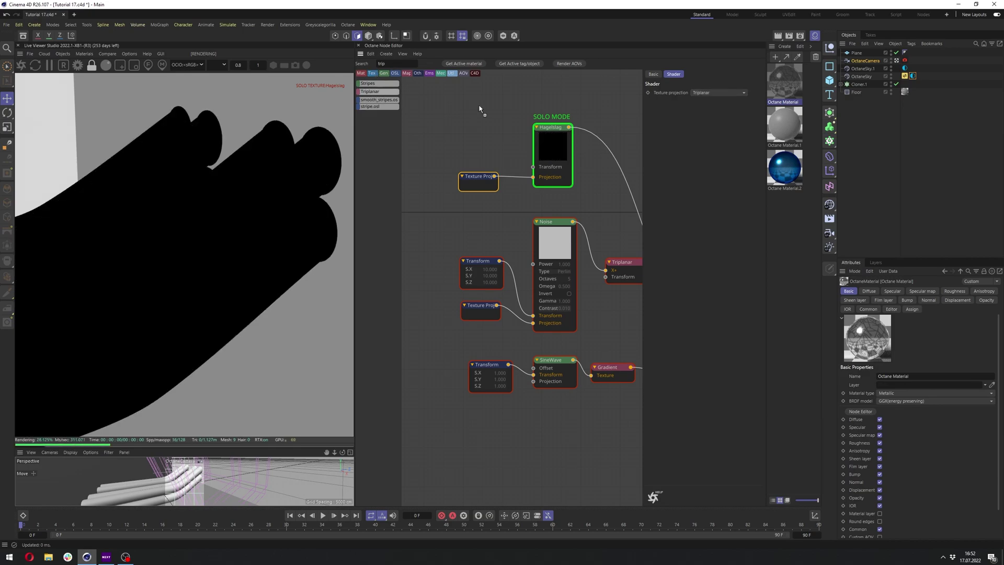
pyautogui.moveTo(609, 152); pyautogui.dragTo(606, 151)
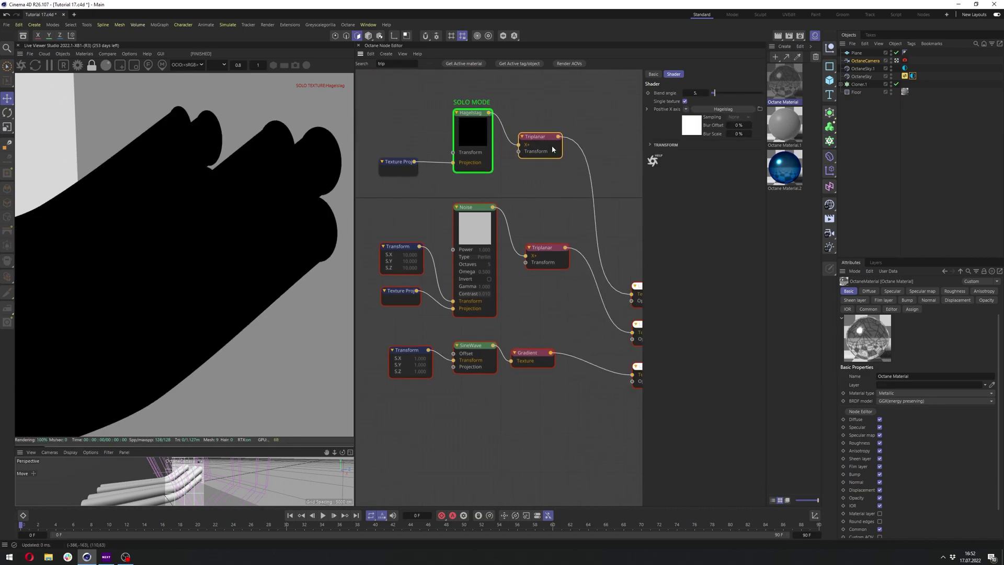
pyautogui.rightClick(547, 148)
pyautogui.click(568, 164)
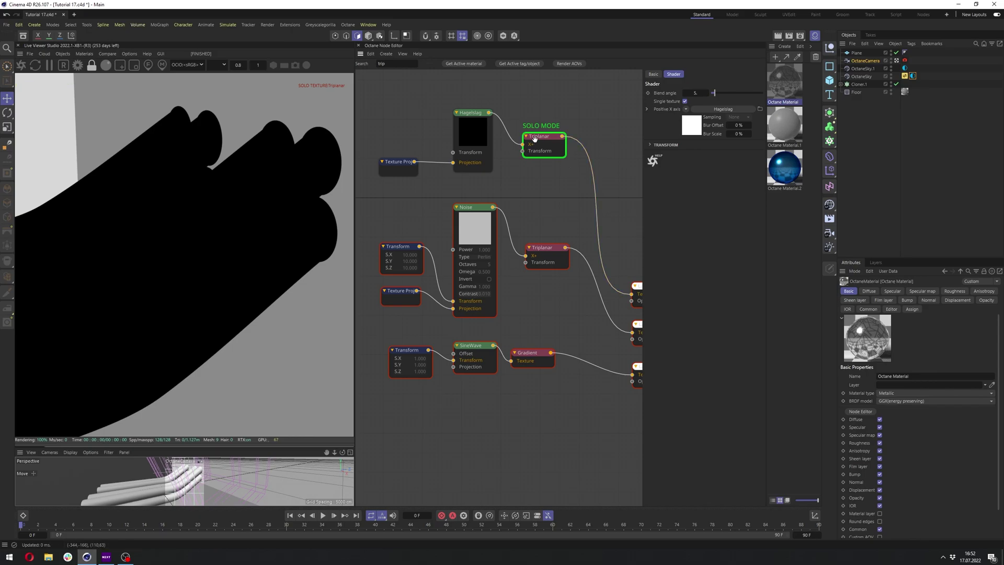
# Step: Add a Transform node to the Hagelslag node's transform input
pyautogui.moveTo(410, 130); pyautogui.dragTo(403, 127)
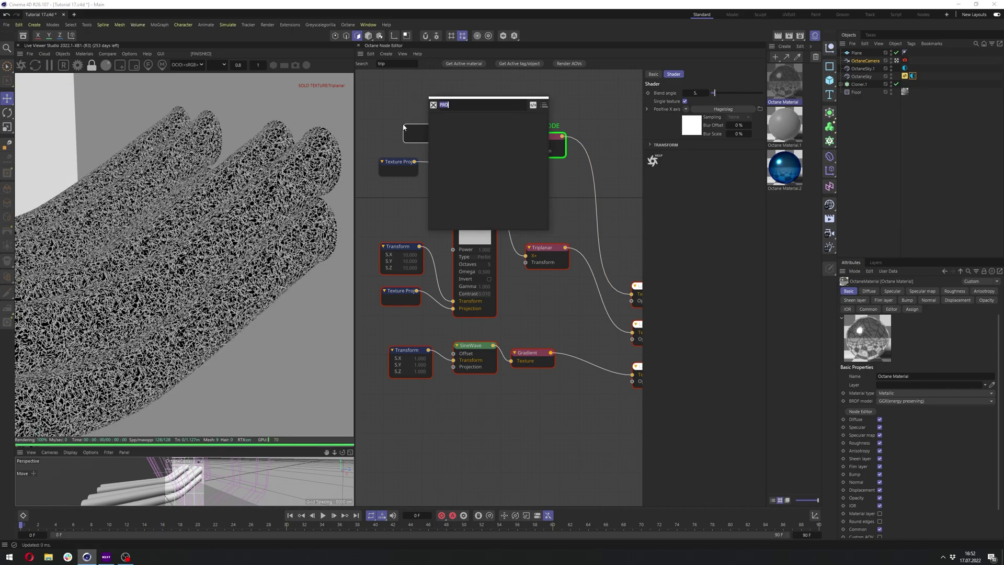
pyautogui.write('TRAN')
pyautogui.press('Return')
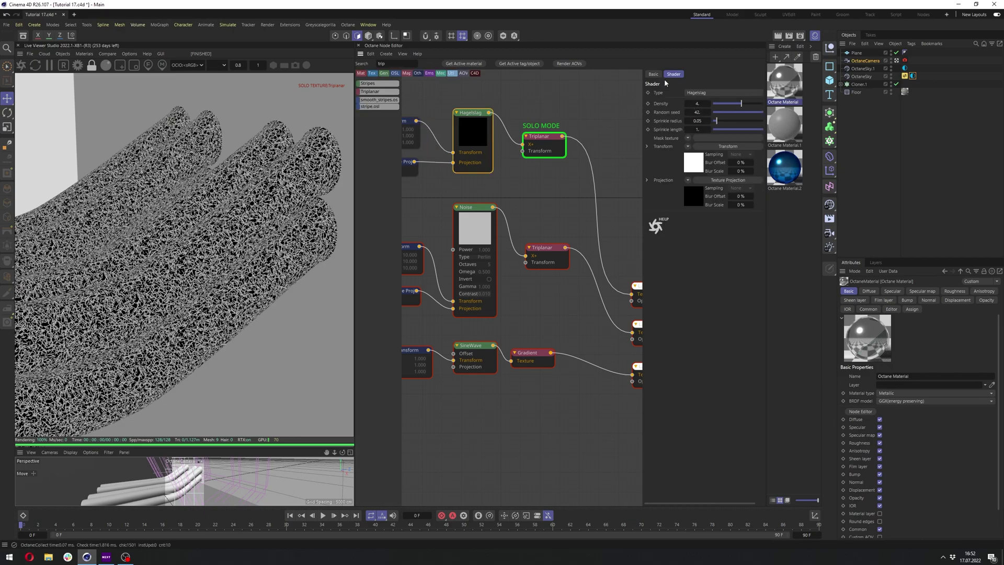
# Step: Set the Hagelslag texture's density to 2, sprinkle length to 10 and sprinkle radius to 0.02
pyautogui.click(723, 105)
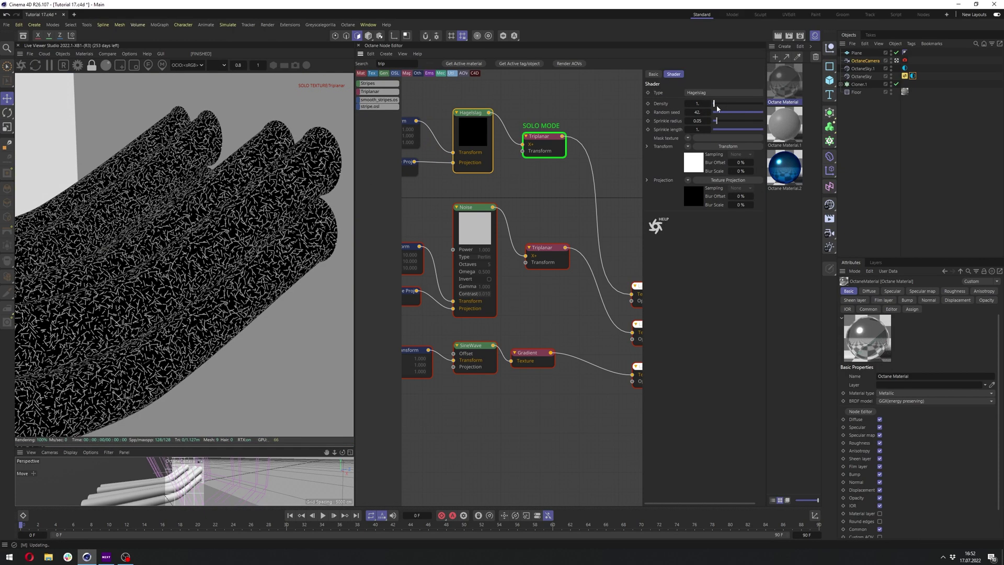
pyautogui.moveTo(725, 105); pyautogui.dragTo(723, 106)
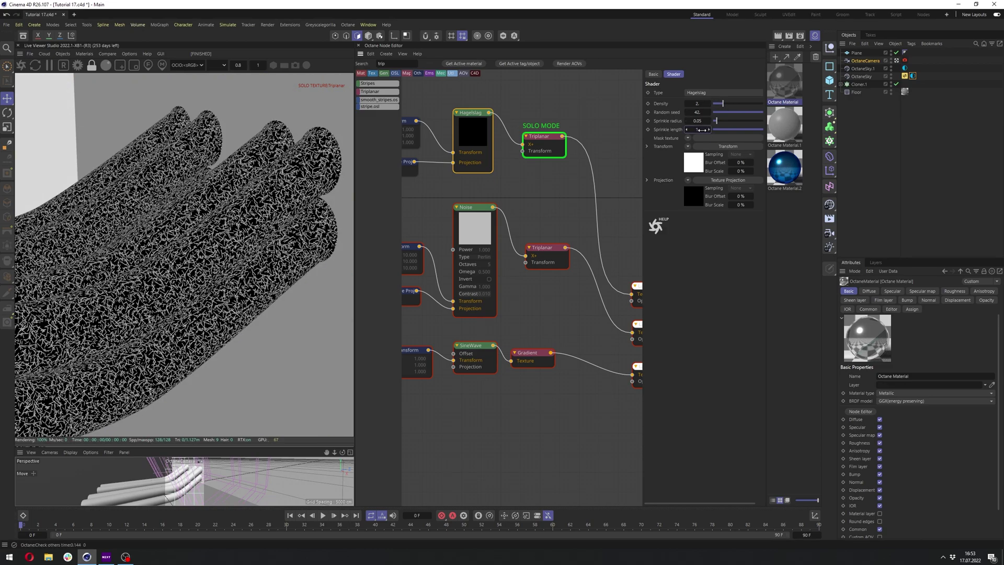
pyautogui.press('Return')
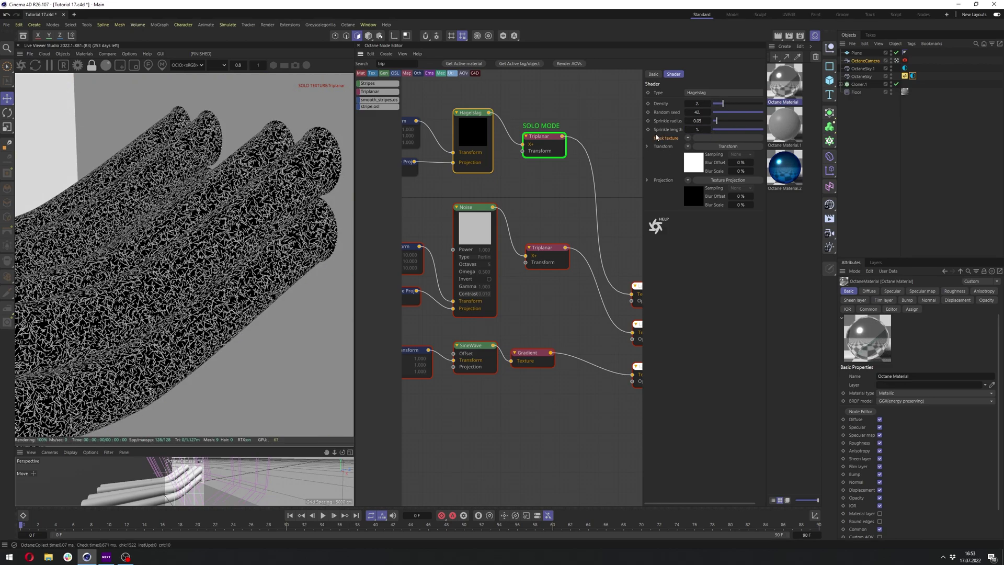
pyautogui.write('10')
pyautogui.press('Return')
pyautogui.doubleClick(698, 121)
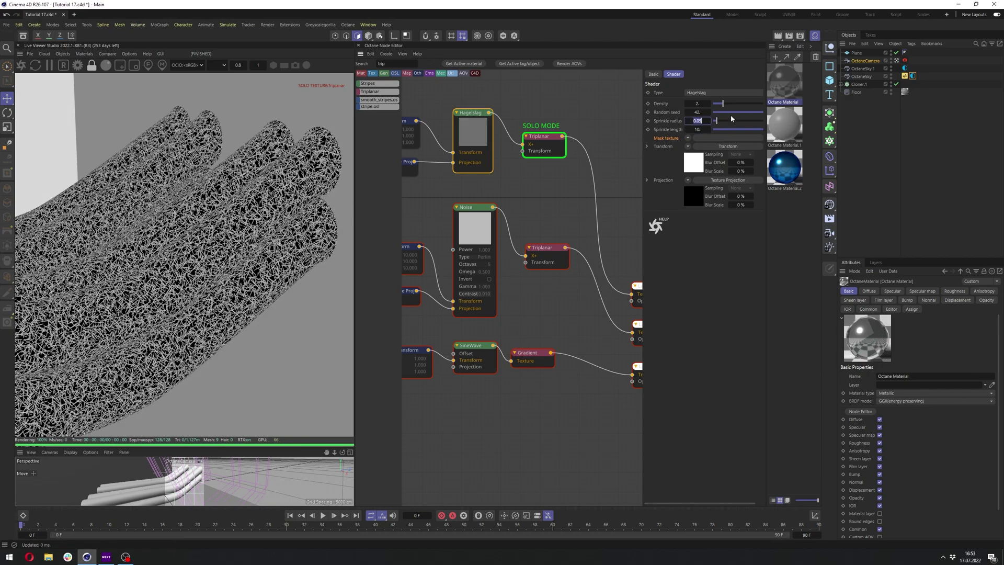
pyautogui.write('0')
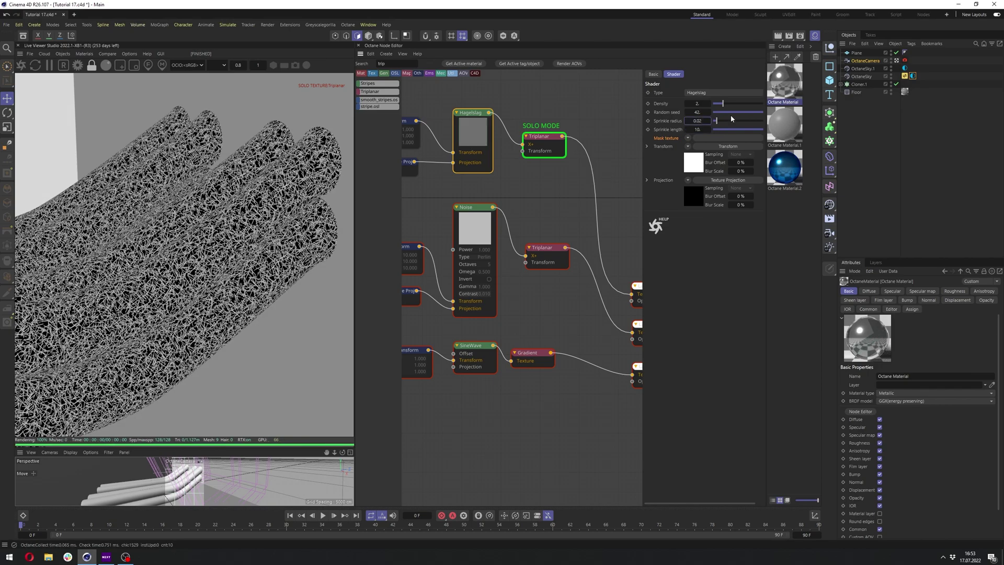
pyautogui.press('Return')
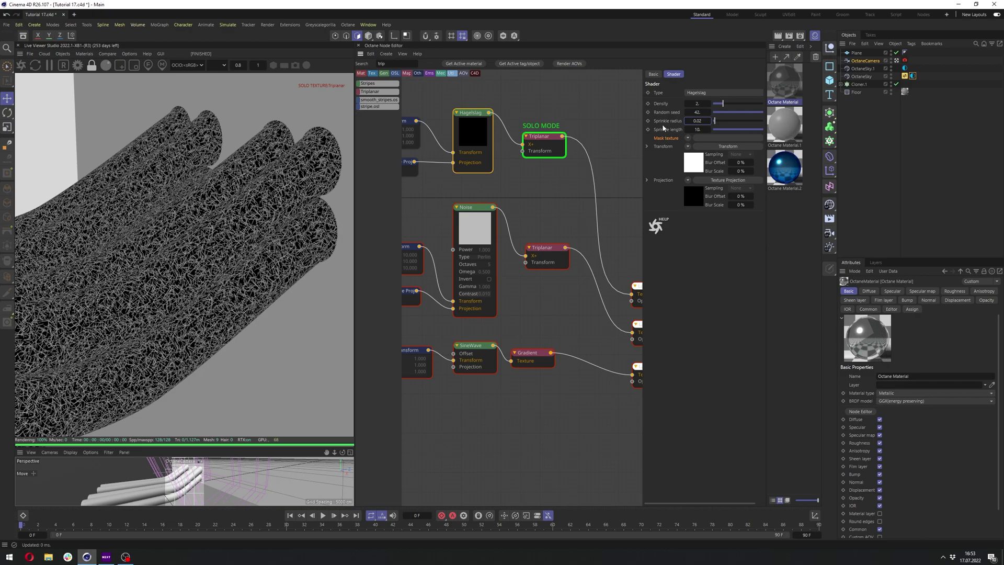
# Step: Turn off solo mode on the Triplanar node that follows the Hagelslag texture
pyautogui.moveTo(535, 138); pyautogui.dragTo(541, 137)
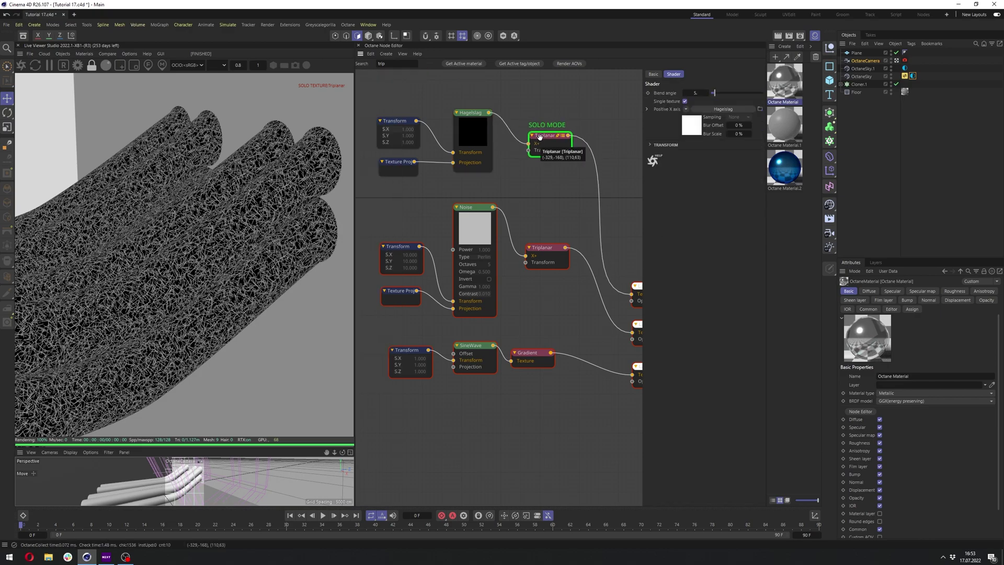
pyautogui.rightClick(542, 139)
pyautogui.click(559, 162)
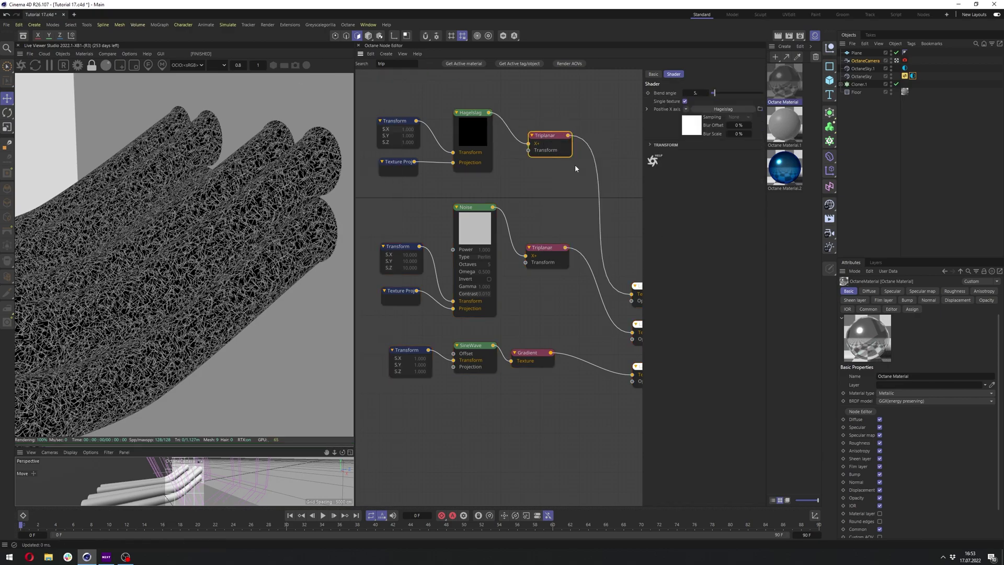
# Step: Set Layer3's blend mode to Soft light
pyautogui.moveTo(576, 168); pyautogui.dragTo(489, 146, button='middle')
pyautogui.click(568, 264)
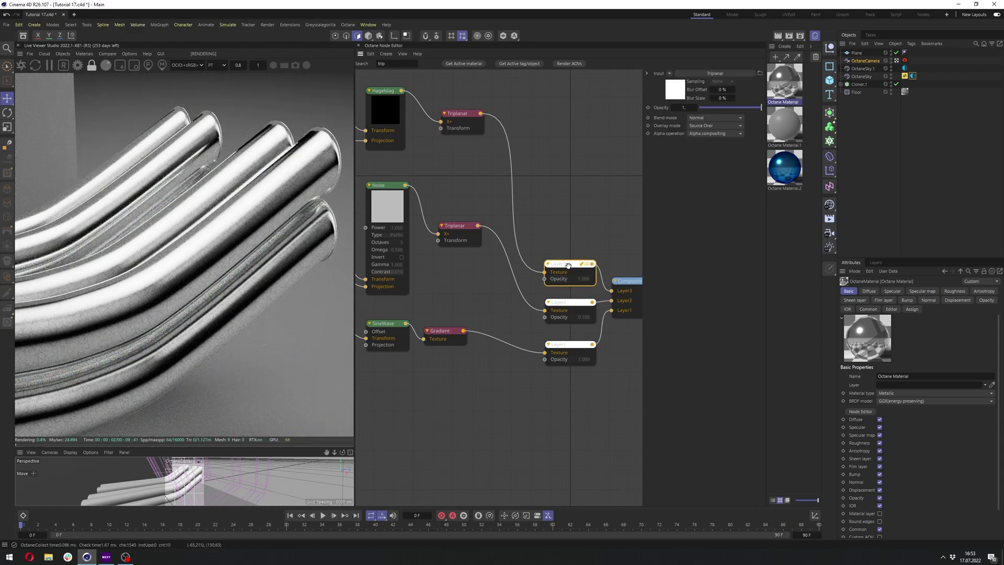
pyautogui.click(689, 118)
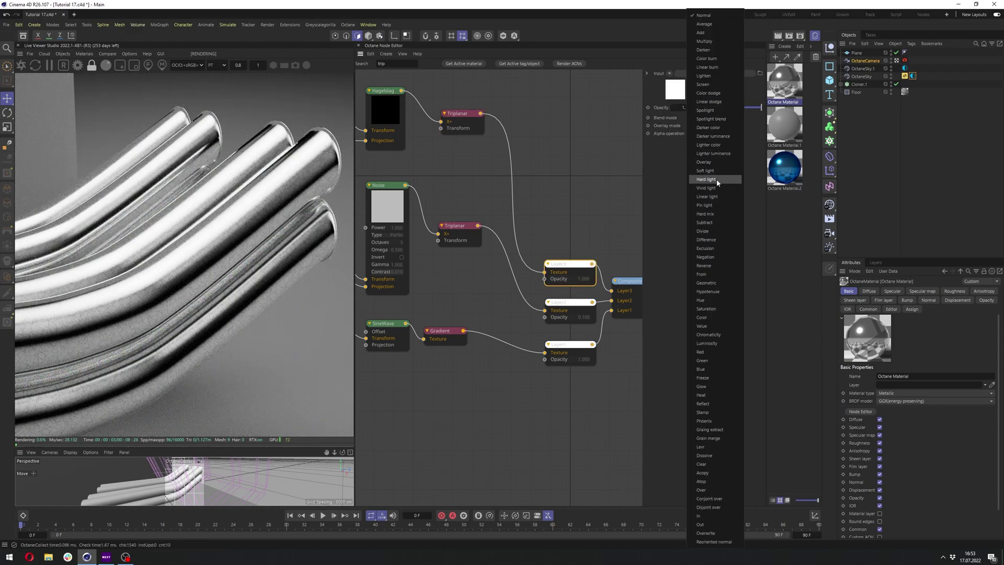
pyautogui.click(706, 170)
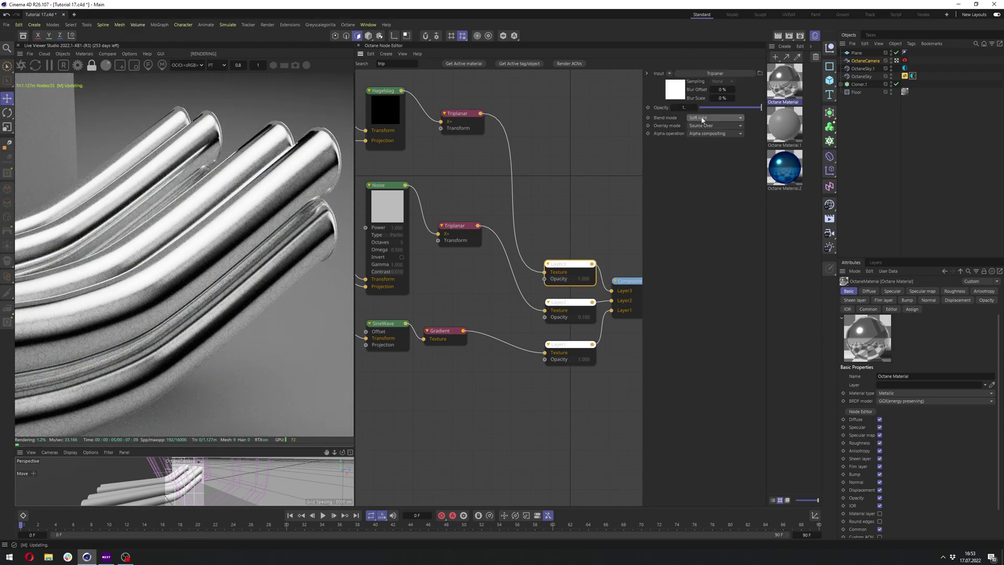
# Step: Set Layer3's opacity to 0.1
pyautogui.click(686, 108)
pyautogui.write('0.1')
pyautogui.press('Return')
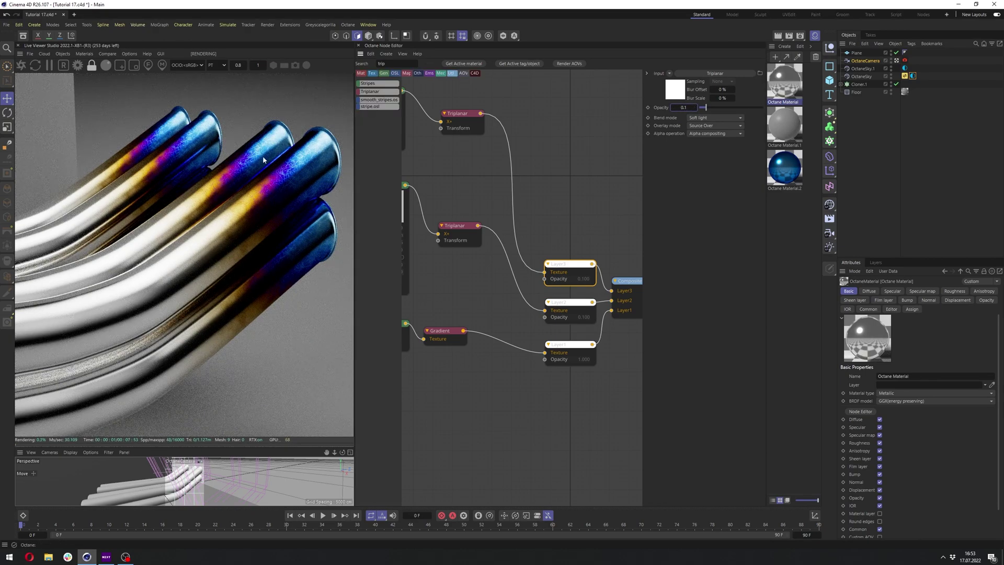
# Step: Set the Hagelslag texture's sprinkle length to 50
pyautogui.moveTo(517, 104); pyautogui.dragTo(642, 137, button='middle')
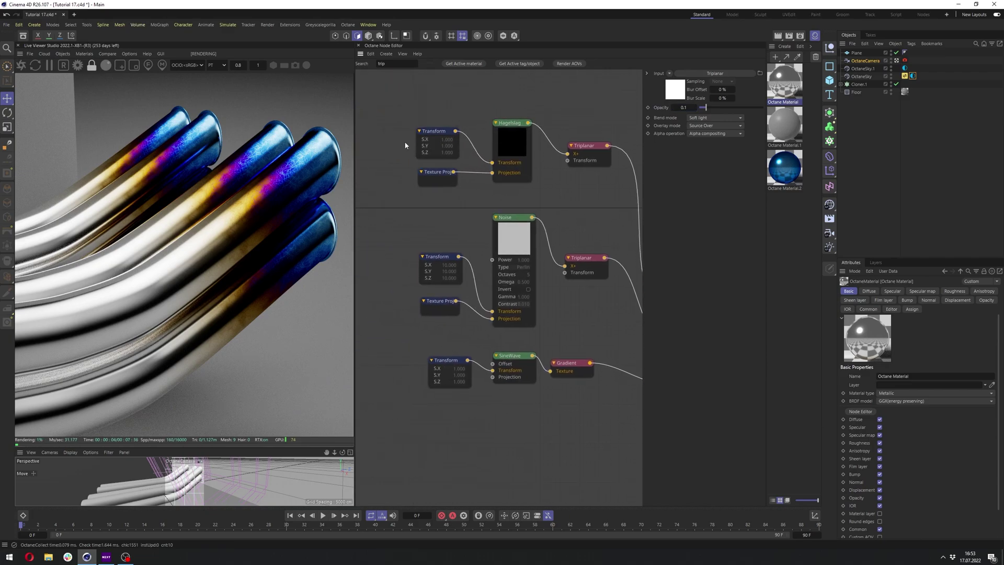
pyautogui.click(435, 129)
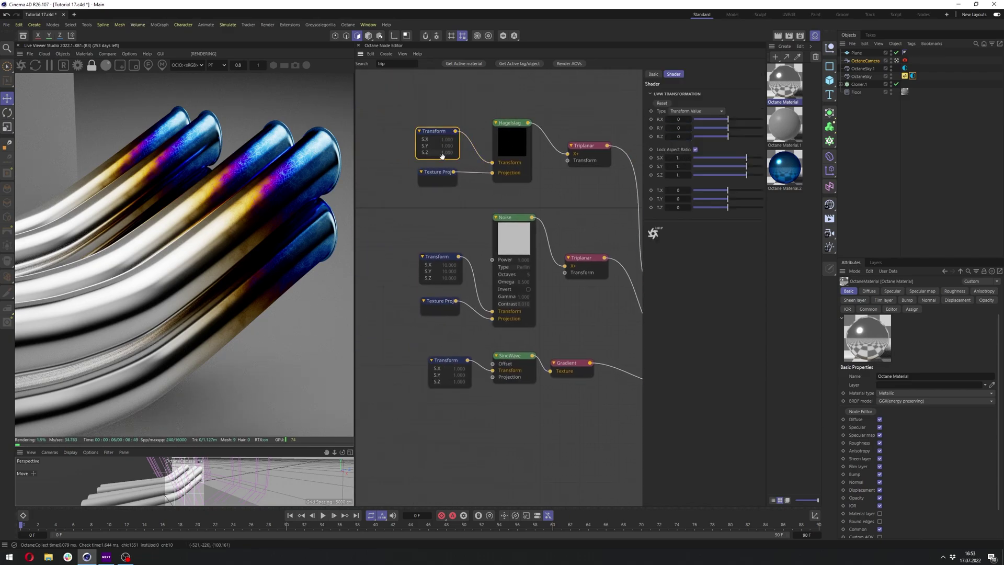
pyautogui.click(510, 144)
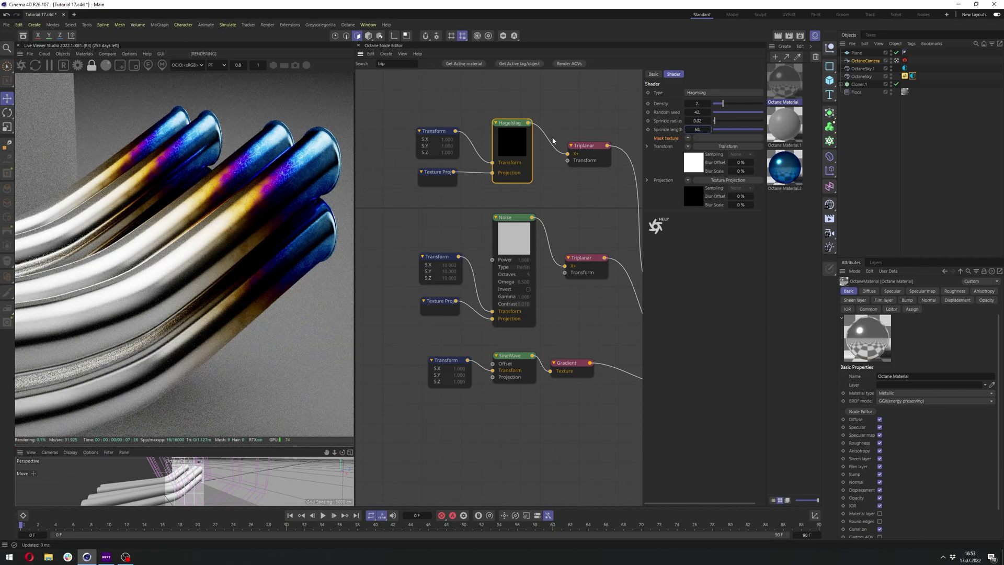
# Step: Set the Hagelslag's sprinkle radius to 0.01 while soloing its Triplanar node, and turn solo mode off again
pyautogui.click(575, 157)
pyautogui.click(493, 155)
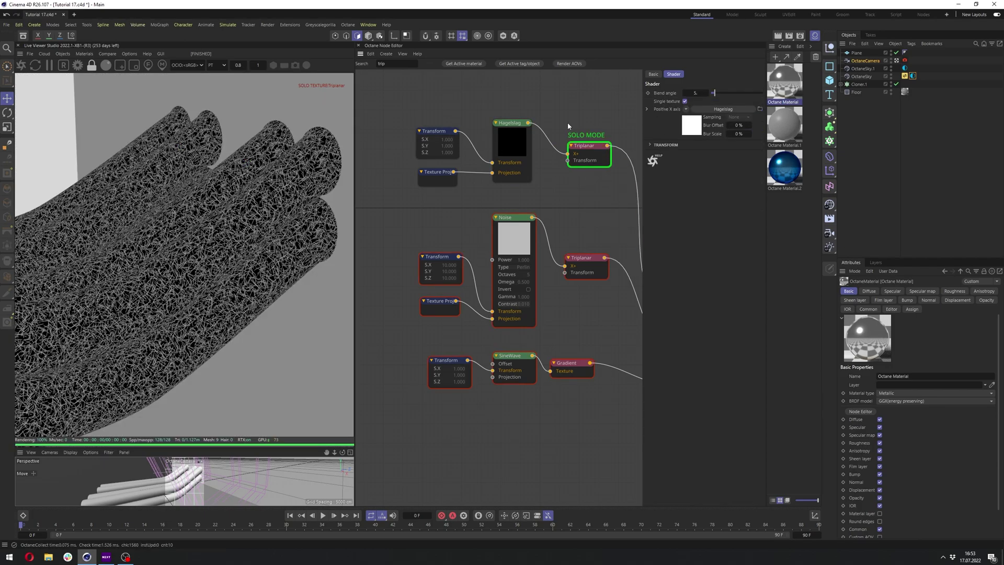
pyautogui.press('0')
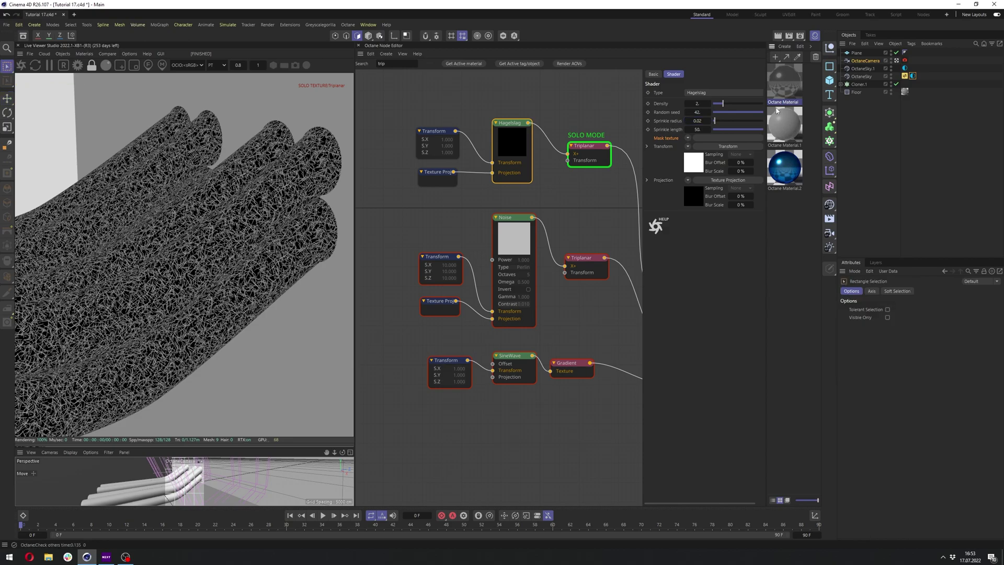
pyautogui.click(697, 120)
pyautogui.write('0')
pyautogui.press('Return')
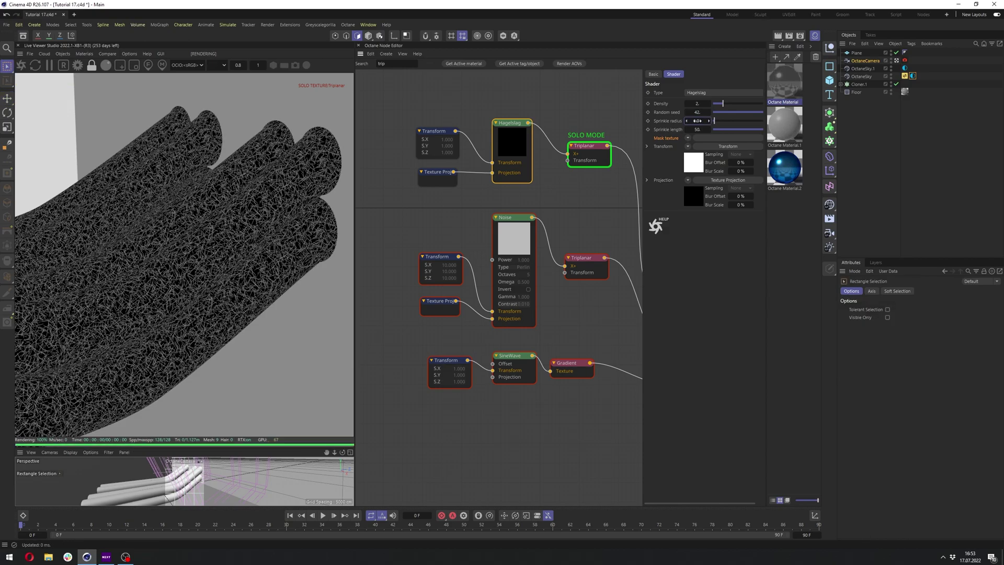
pyautogui.rightClick(580, 161)
pyautogui.click(661, 115)
# Step: Set the Hagelslag's density to 1 and the uniform scale of its Transform node to 3
pyautogui.click(517, 134)
pyautogui.click(697, 103)
pyautogui.write('0.05')
pyautogui.press('Return')
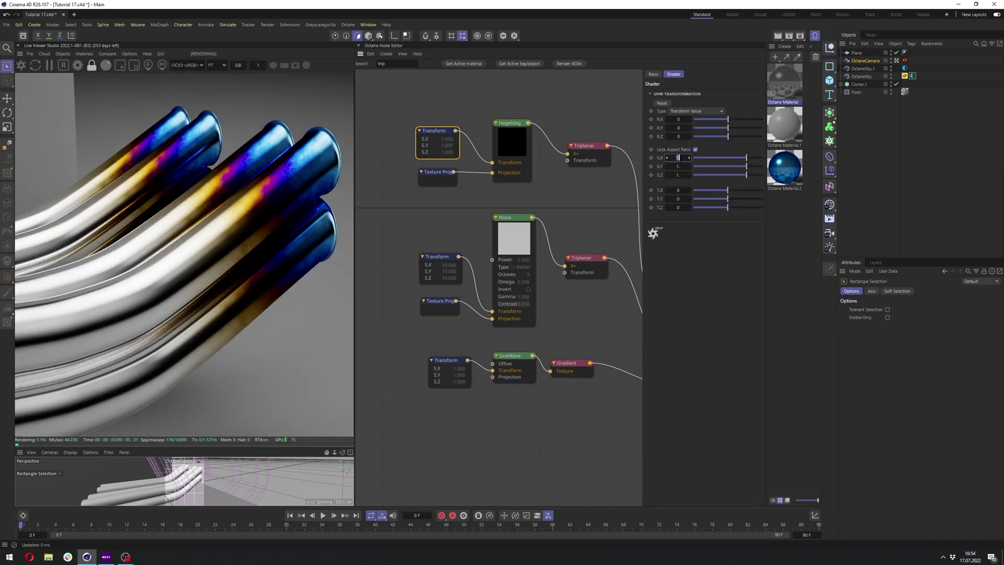
pyautogui.write('3')
pyautogui.press('Return')
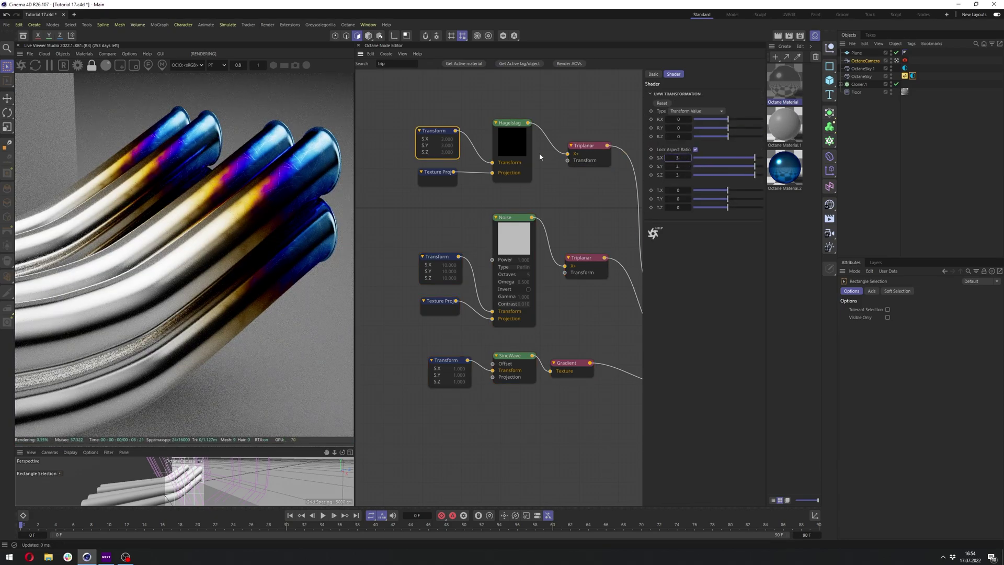
# Step: Set the Hagelslag's density to 4 and its sprinkle radius to 0.005
pyautogui.click(510, 148)
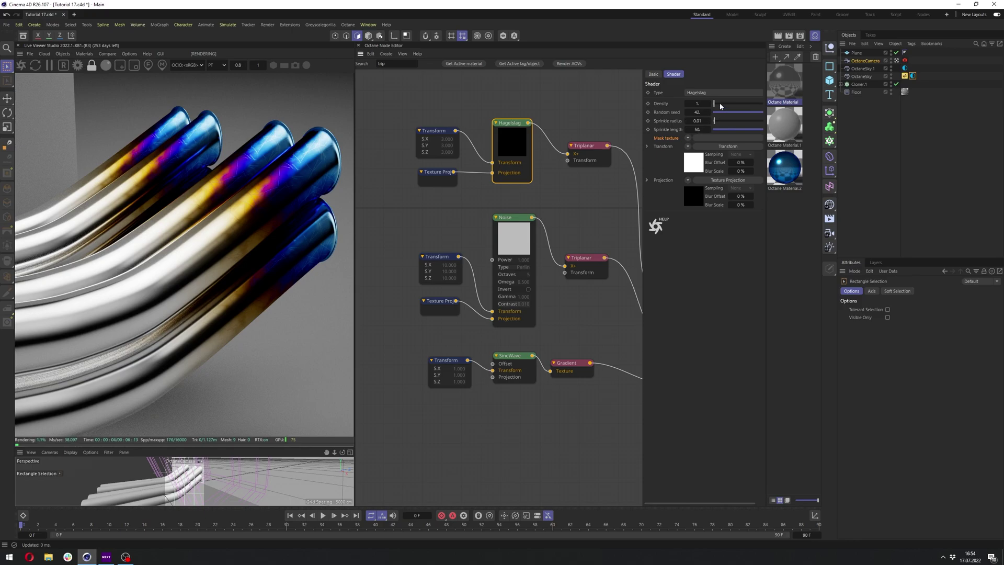
pyautogui.moveTo(720, 106); pyautogui.dragTo(744, 105)
pyautogui.doubleClick(697, 121)
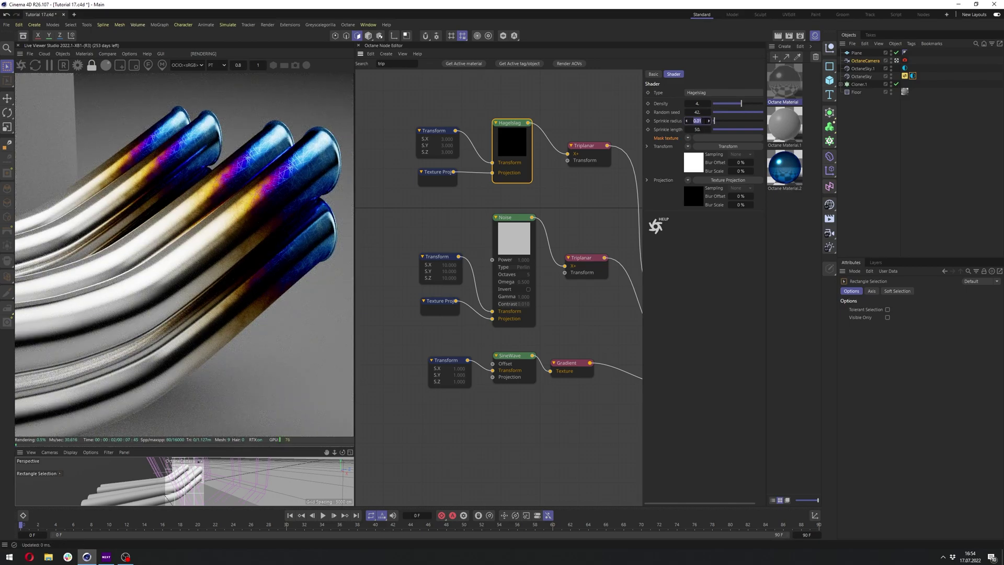
pyautogui.write('09')
pyautogui.press('Return')
# Step: Set Layer3's opacity to 0.05
pyautogui.moveTo(617, 298); pyautogui.dragTo(511, 285, button='middle')
pyautogui.click(586, 290)
pyautogui.doubleClick(687, 107)
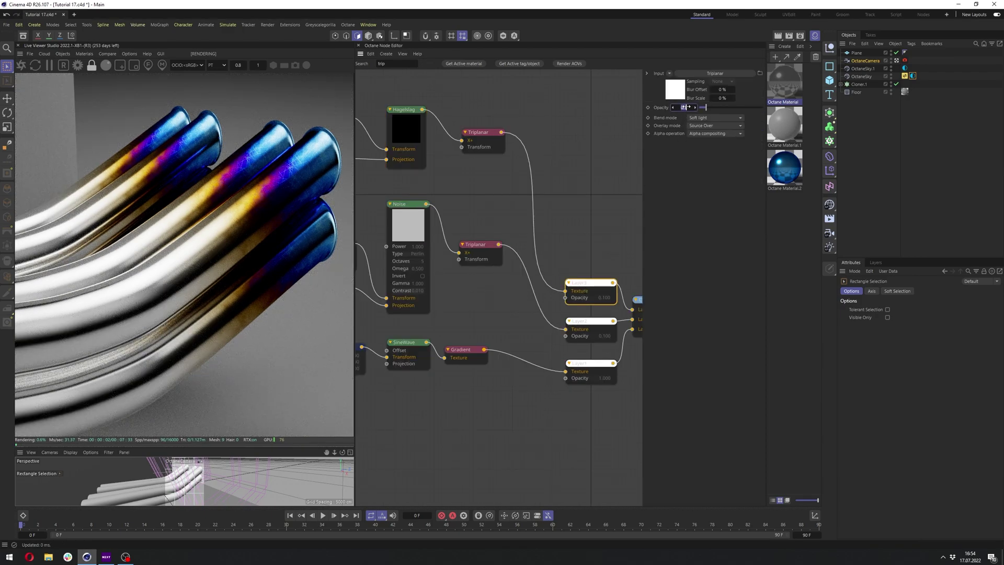
pyautogui.write('0.05')
pyautogui.press('Return')
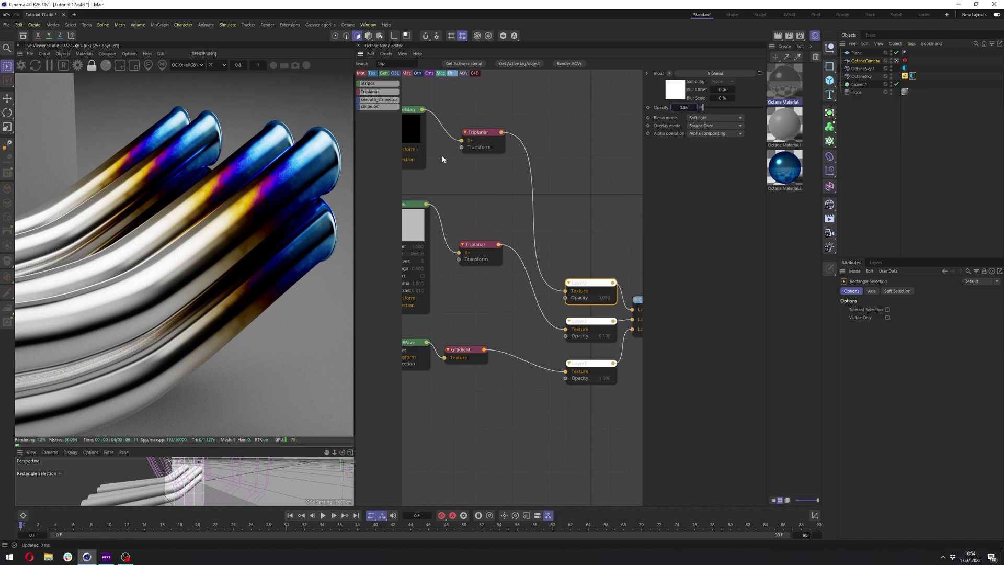
# Step: Set the opacity of Layer2, which carries the triplanar noise, to 0.05
pyautogui.moveTo(442, 155); pyautogui.dragTo(543, 188, button='middle')
pyautogui.click(524, 152)
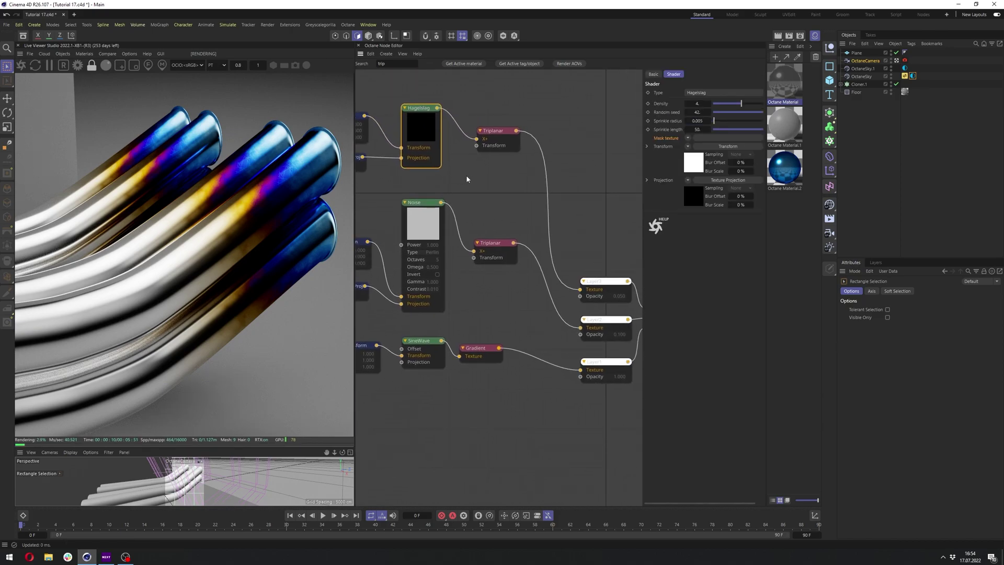
pyautogui.scroll(-4, 469, 177)
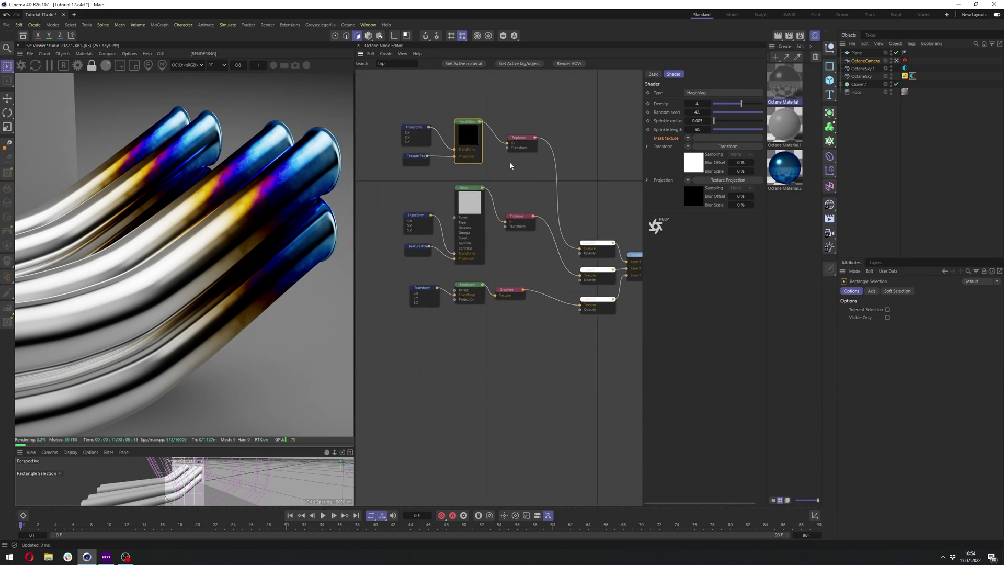
pyautogui.moveTo(489, 178)
pyautogui.mouseDown(button='middle')
pyautogui.moveTo(463, 179)
pyautogui.moveTo(494, 178)
pyautogui.mouseUp(button='middle')
pyautogui.click(454, 211)
pyautogui.scroll(4, 453, 212)
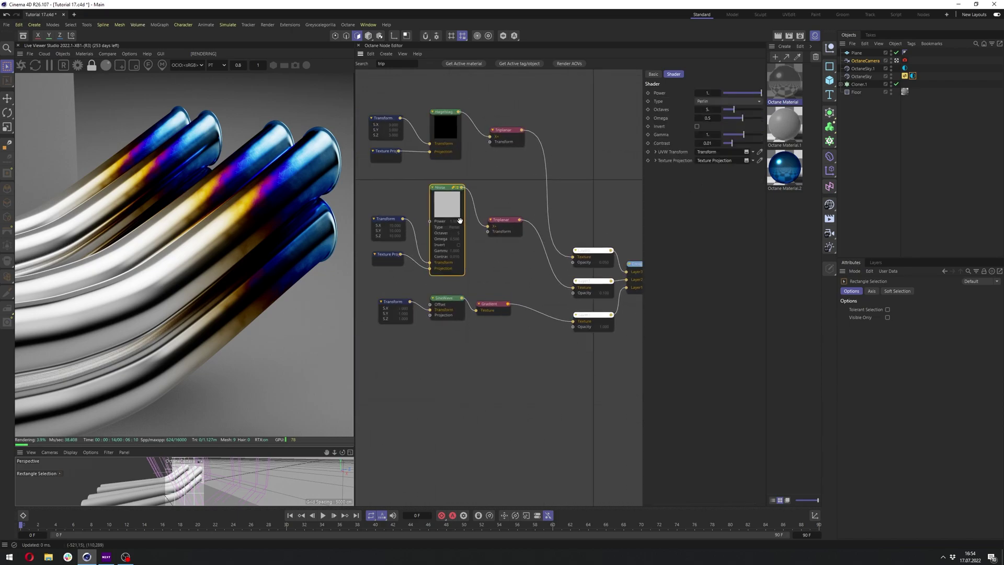
pyautogui.scroll(-1, 446, 210)
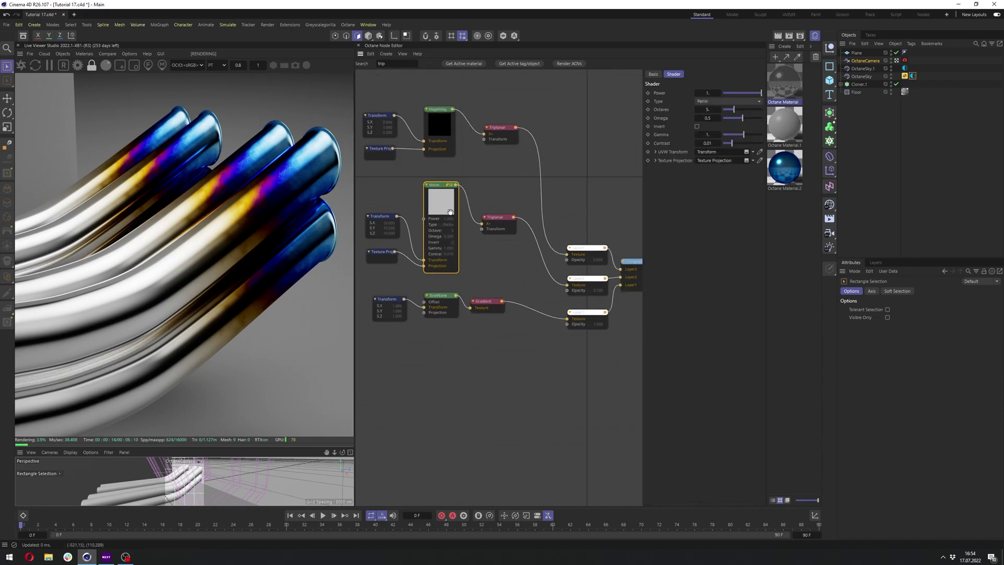
pyautogui.click(576, 278)
pyautogui.press('Return')
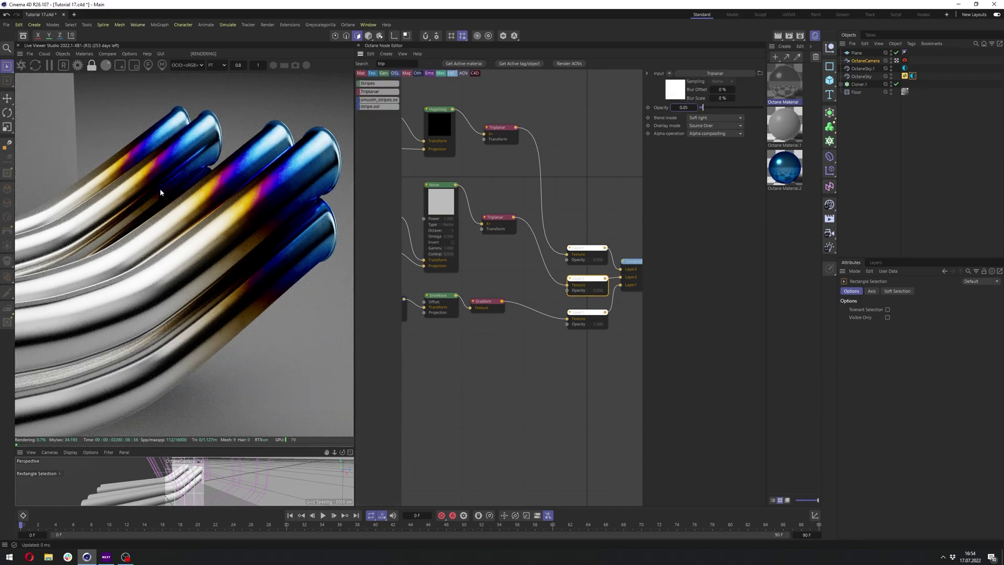
# Step: Delete the SineWave, Gradient and Layer1 nodes from the composite texture's node network
pyautogui.moveTo(572, 236); pyautogui.dragTo(619, 233, button='middle')
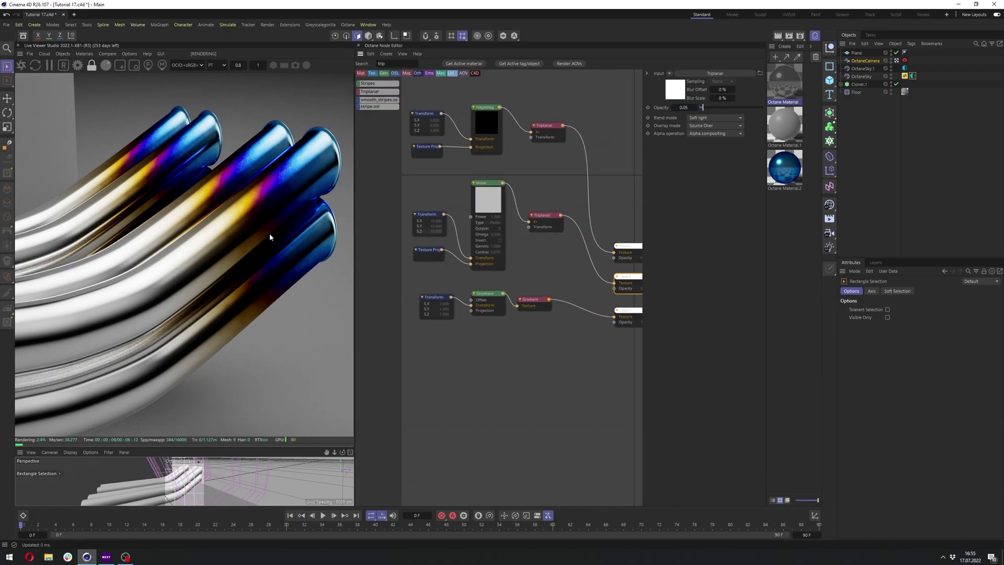
pyautogui.scroll(-5, 462, 240)
pyautogui.scroll(5, 558, 237)
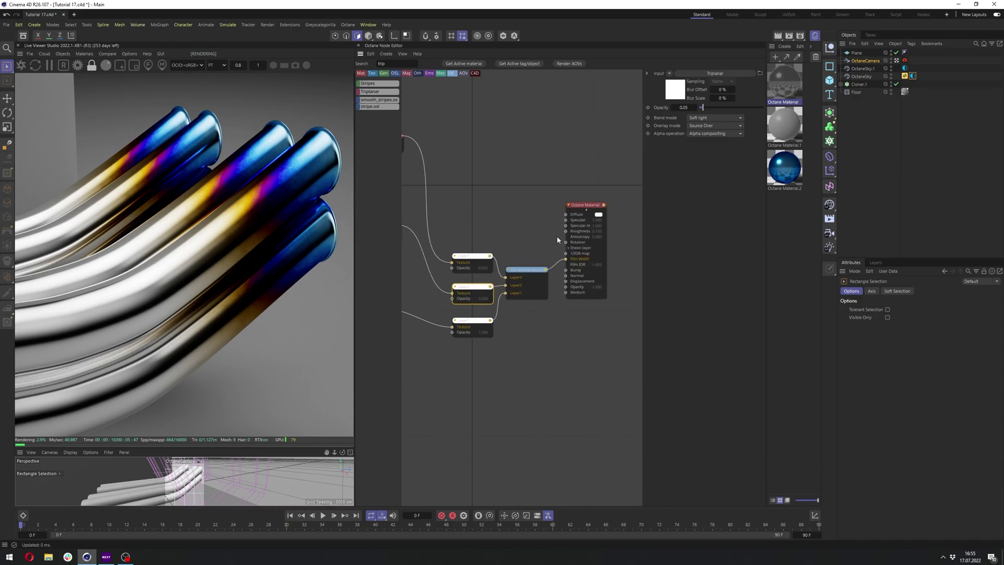
pyautogui.scroll(-5, 556, 238)
pyautogui.moveTo(503, 236); pyautogui.dragTo(546, 286, button='middle')
pyautogui.scroll(5, 554, 230)
pyautogui.scroll(-2, 600, 295)
pyautogui.moveTo(508, 271); pyautogui.dragTo(374, 235)
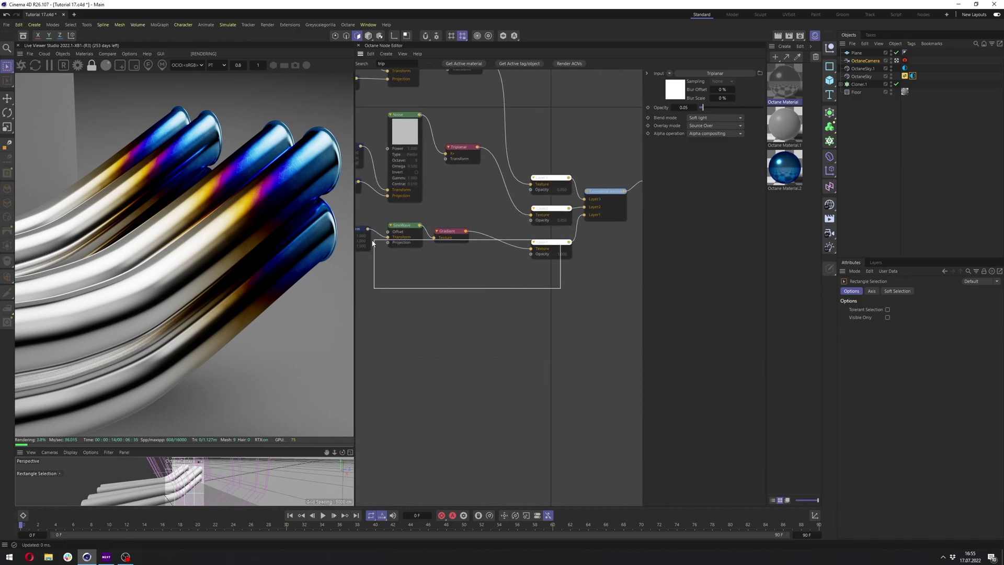
pyautogui.press('Delete')
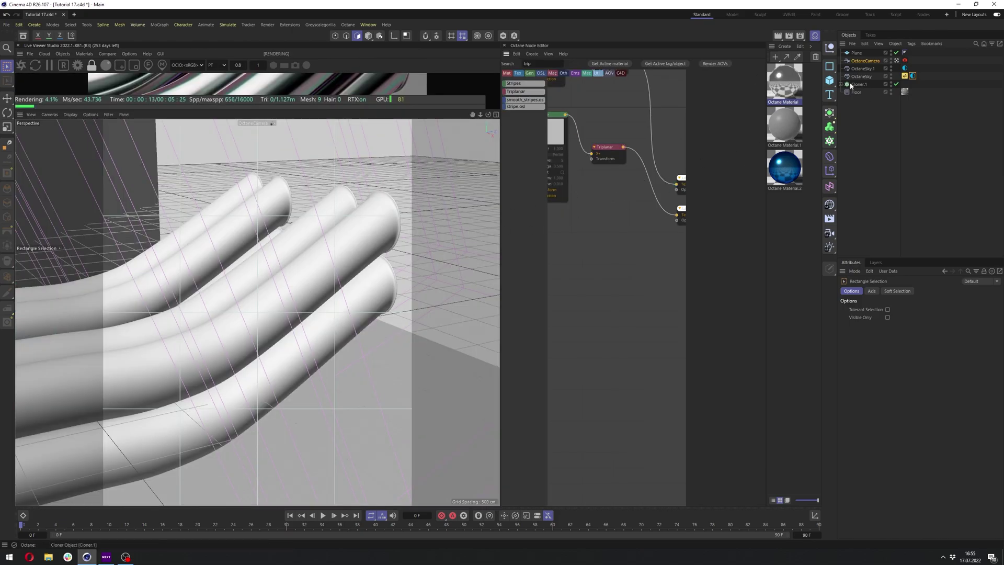
# Step: Expand the Cloner.1 hierarchy and disable both Cloners to isolate a single pipe
pyautogui.click(842, 84)
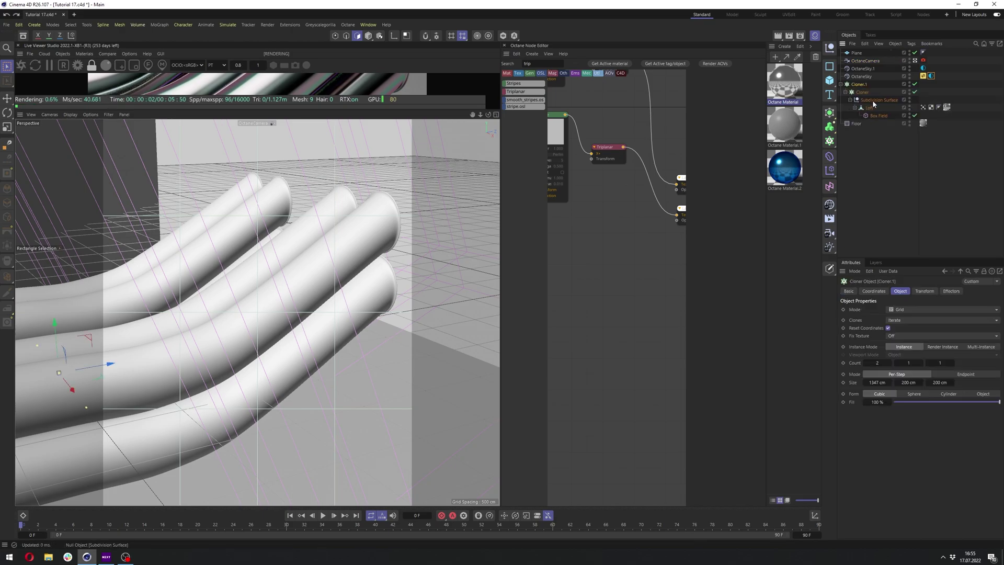
pyautogui.click(873, 101)
pyautogui.click(914, 84)
pyautogui.click(915, 93)
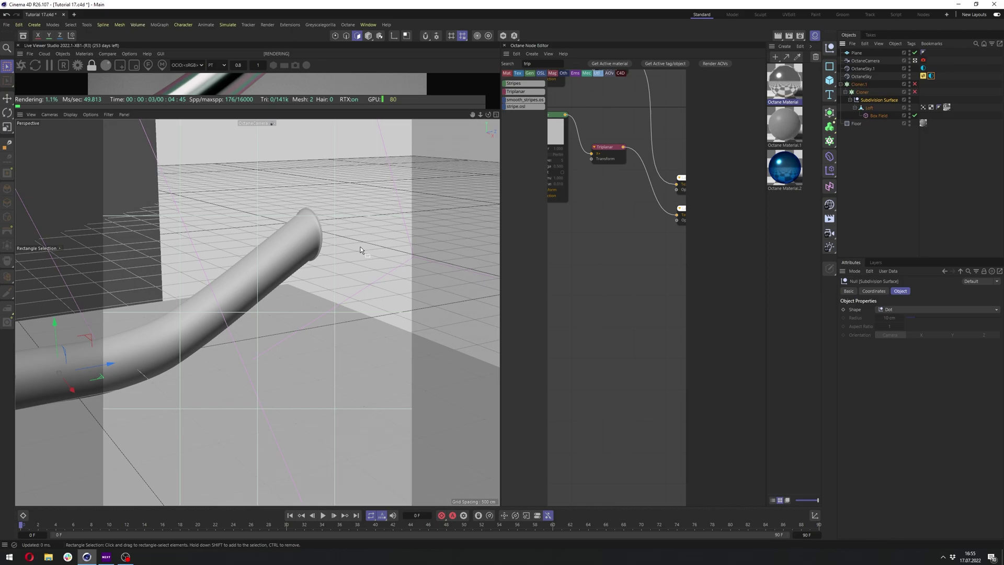
# Step: Delete the existing vertex map tag from the Loft object along with its Box Field
pyautogui.moveTo(359, 250)
pyautogui.keyDown('alt'); pyautogui.mouseDown()
pyautogui.moveTo(324, 236)
pyautogui.moveTo(335, 272)
pyautogui.moveTo(318, 264)
pyautogui.moveTo(340, 248)
pyautogui.mouseUp(); pyautogui.keyUp('alt')
pyautogui.click(924, 107)
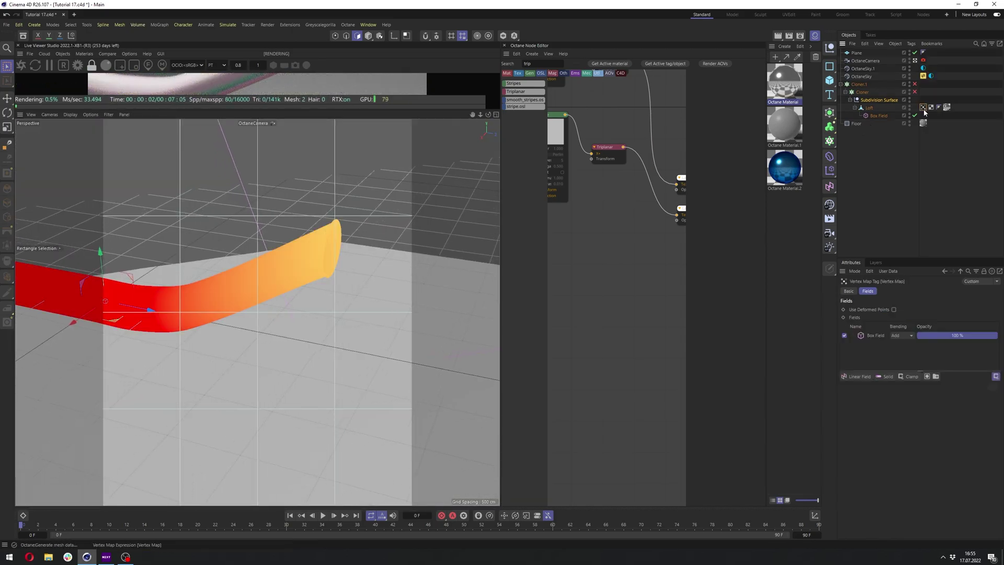
pyautogui.click(872, 116)
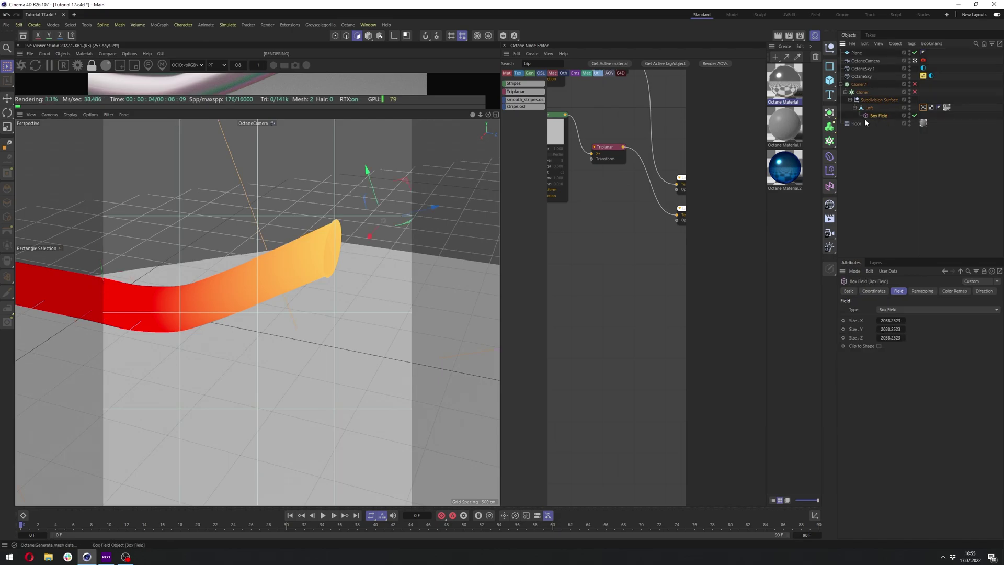
pyautogui.press('Delete')
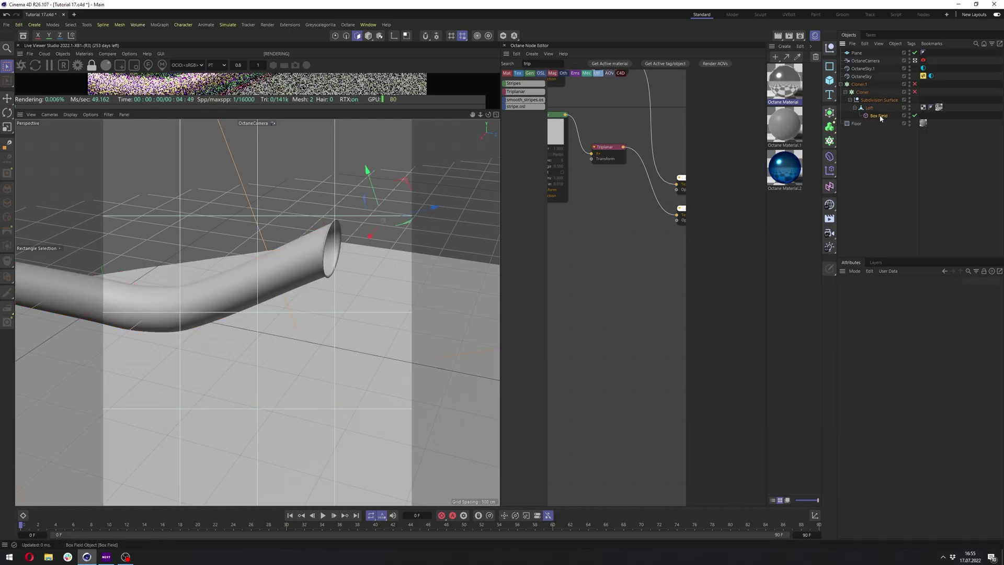
pyautogui.click(880, 116)
pyautogui.press('Delete')
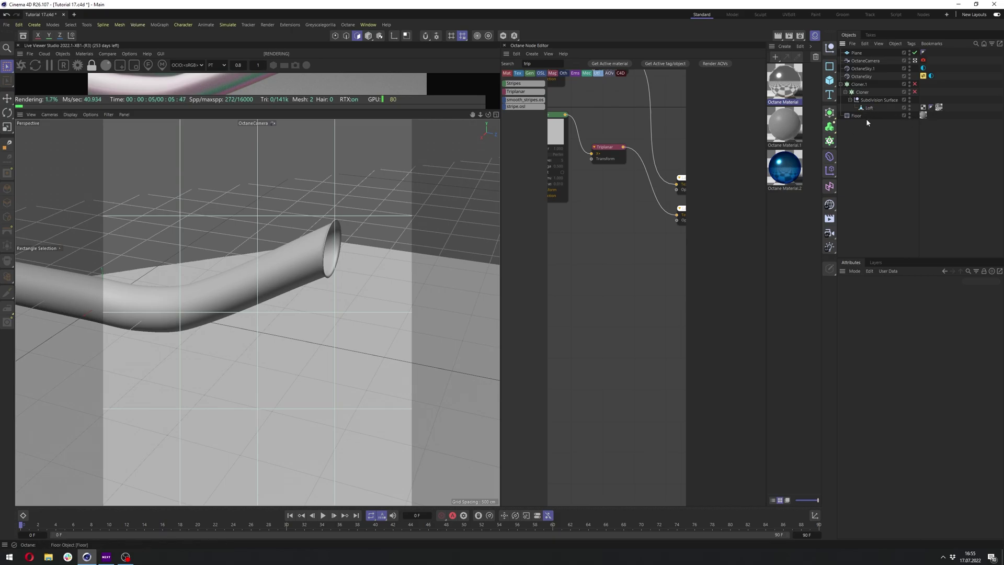
# Step: Create a new vertex map on the Loft object with Set Vertex Weight
pyautogui.click(869, 108)
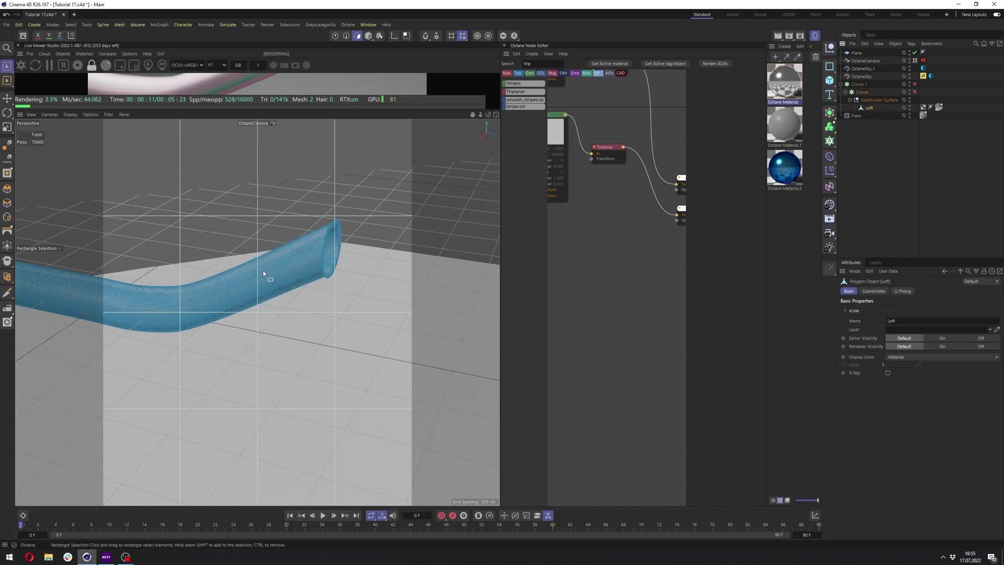
pyautogui.click(71, 24)
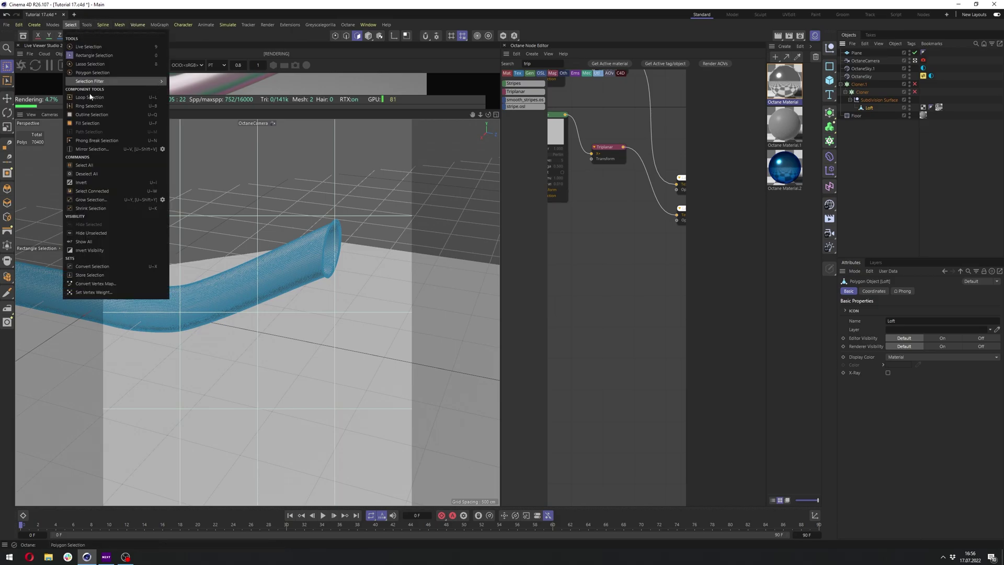
pyautogui.click(109, 289)
pyautogui.click(93, 307)
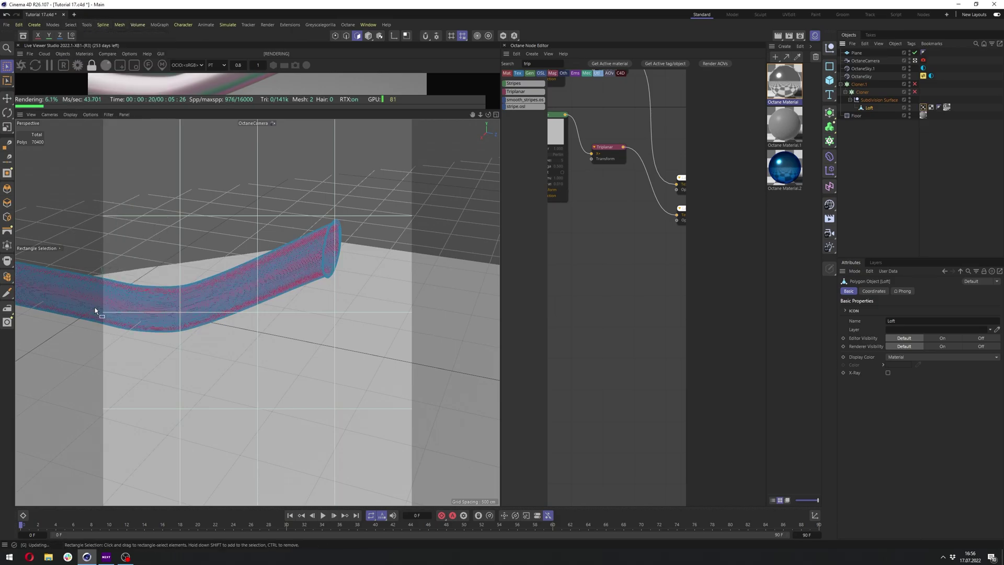
# Step: Enable Use Fields on the Loft's vertex map and add a Box Field to it
pyautogui.click(923, 107)
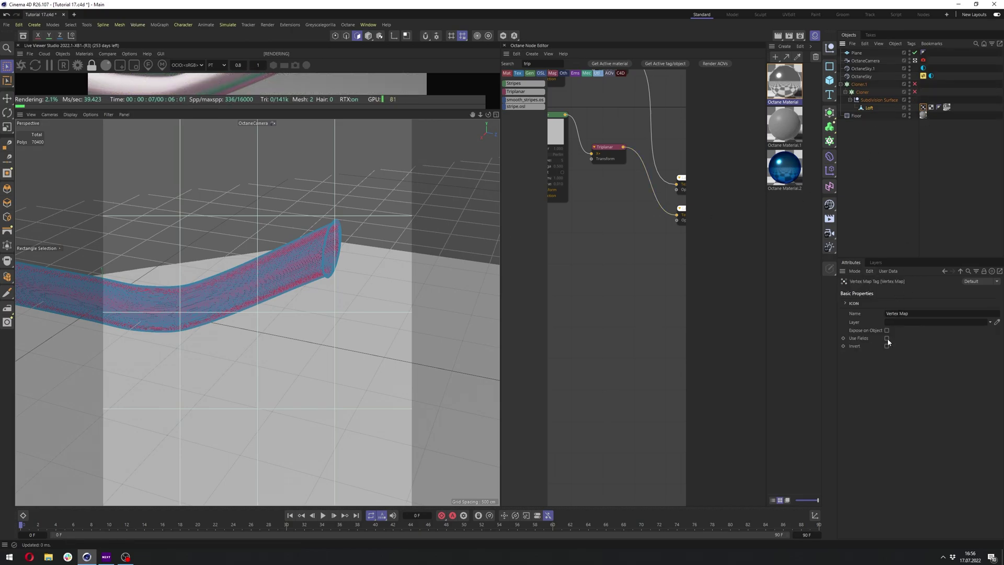
pyautogui.click(860, 376)
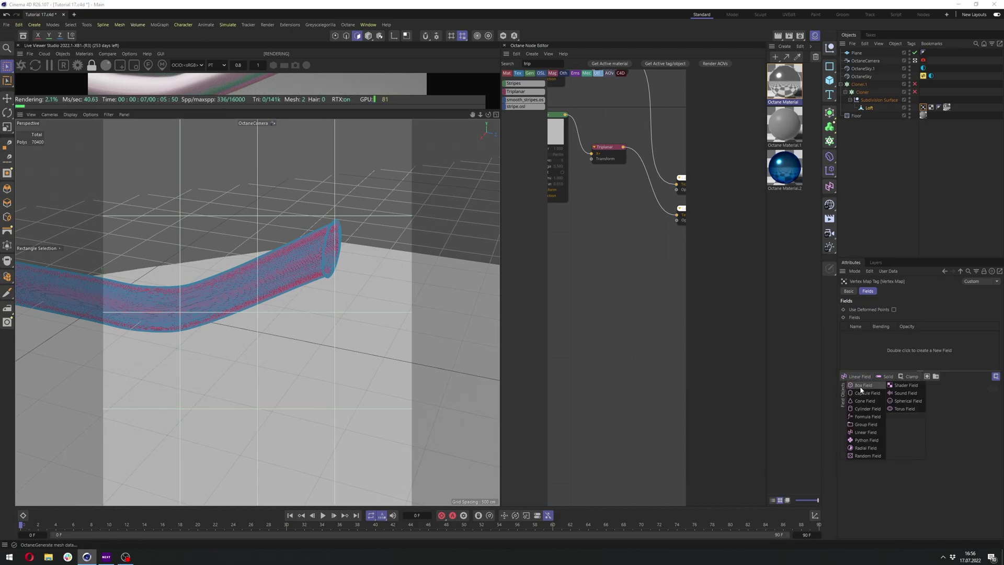
pyautogui.click(859, 385)
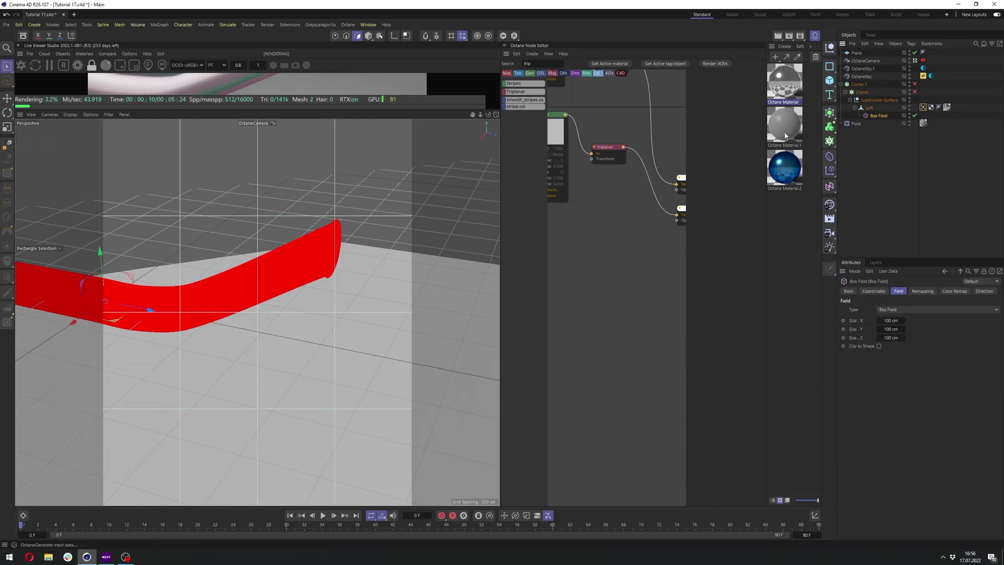
# Step: Move the Box Field to the open end of the pipe and scale it up to about 661 cm per side
pyautogui.moveTo(131, 278); pyautogui.dragTo(401, 214)
pyautogui.press('t')
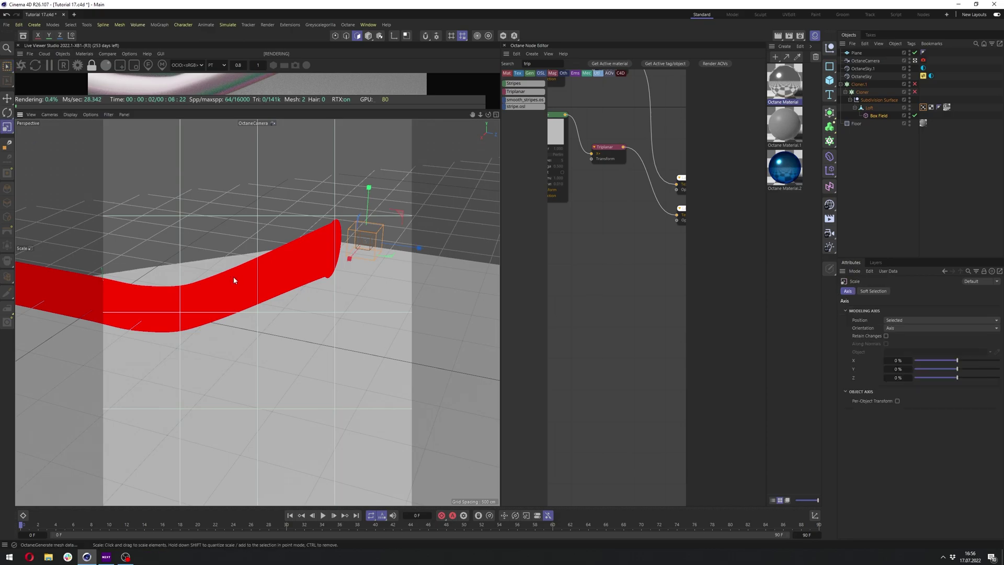
pyautogui.moveTo(233, 280); pyautogui.dragTo(197, 432)
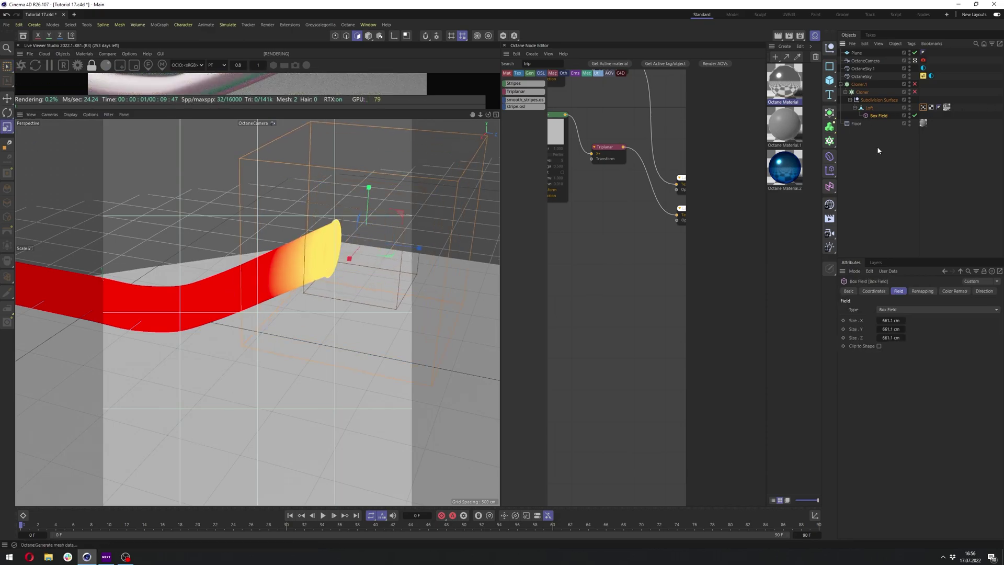
# Step: Set the Box Field's remapping Inner Offset to 0 %
pyautogui.click(869, 109)
pyautogui.click(871, 115)
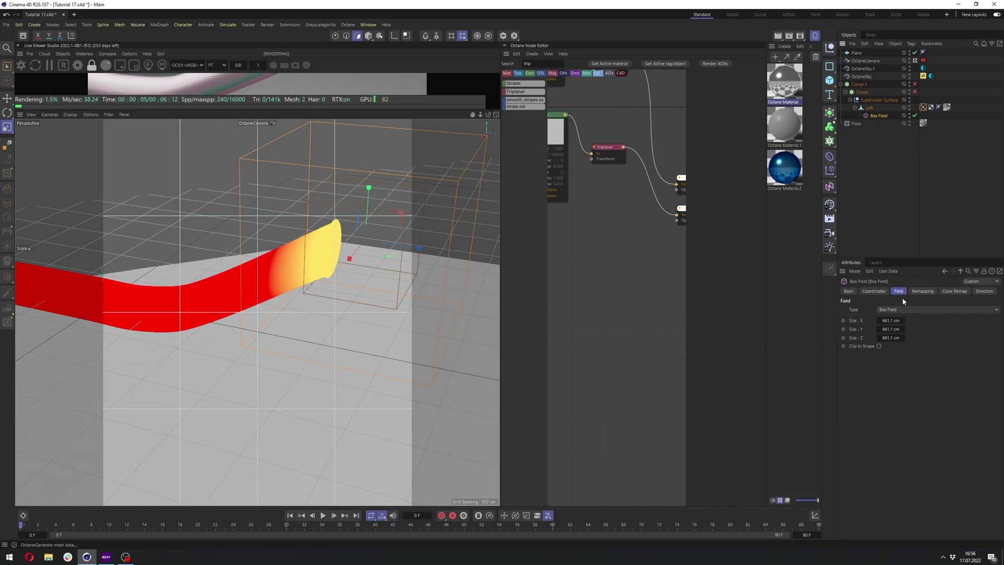
pyautogui.click(923, 295)
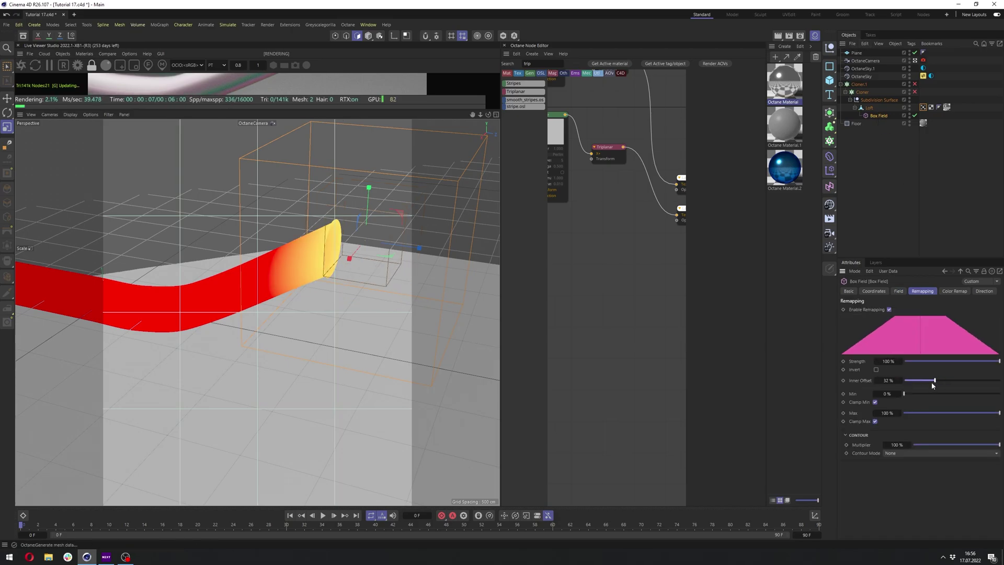
pyautogui.moveTo(931, 382); pyautogui.dragTo(904, 381)
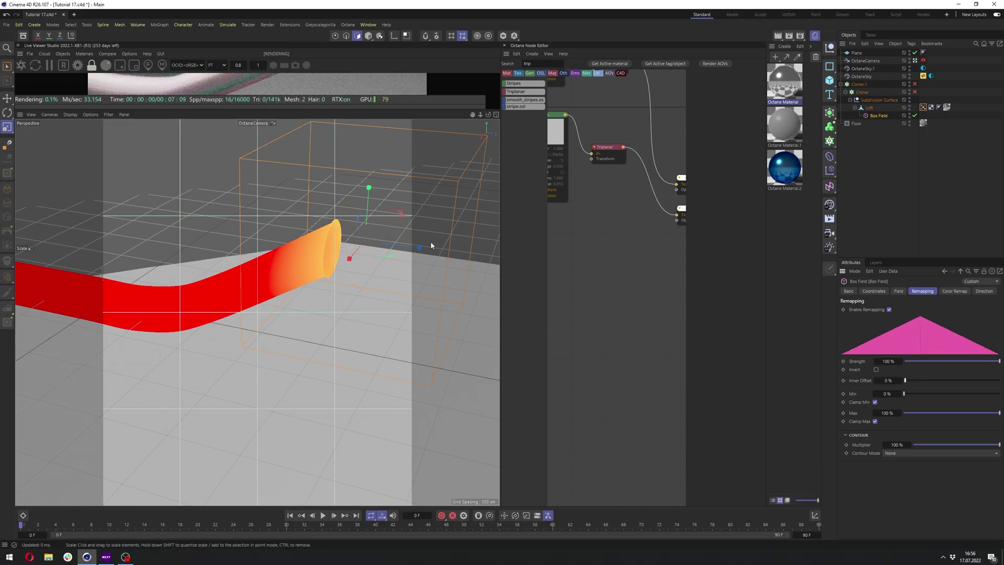
# Step: Reposition the Box Field over the pipe's end in the Right view and rotate it to follow the pipe's slope
pyautogui.moveTo(401, 213); pyautogui.dragTo(416, 200)
pyautogui.press('e')
pyautogui.press('F5')
pyautogui.press('F3')
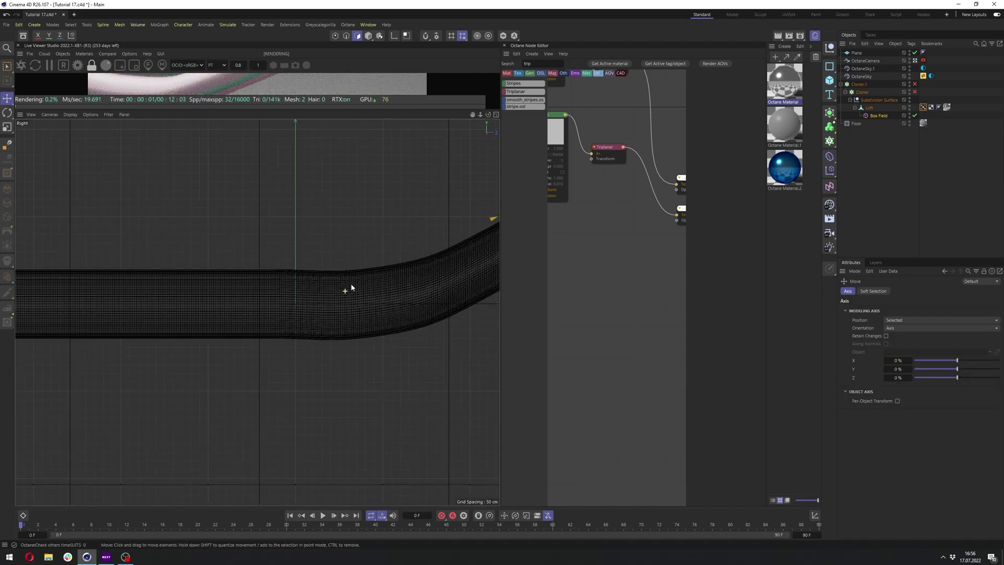
pyautogui.keyDown('alt'); pyautogui.moveTo(351, 285); pyautogui.dragTo(24, 403, button='middle'); pyautogui.keyUp('alt')
pyautogui.moveTo(330, 262); pyautogui.dragTo(293, 267)
pyautogui.press('r')
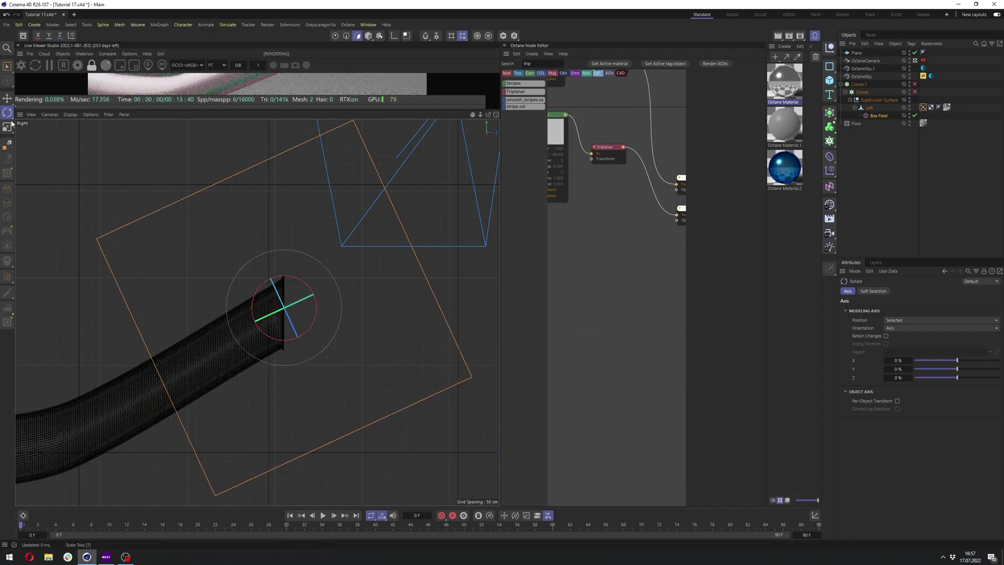
# Step: Enlarge the Box Field in the perspective view so its falloff extends further down the pipe toward the bend
pyautogui.press('t')
pyautogui.press('F1')
pyautogui.moveTo(58, 168); pyautogui.dragTo(415, 214)
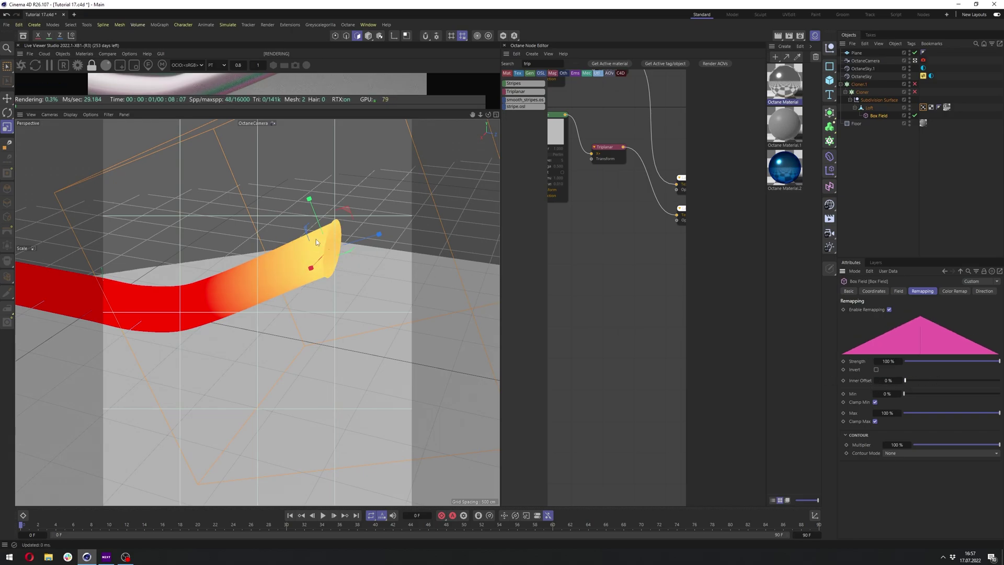
pyautogui.moveTo(316, 239)
pyautogui.mouseDown()
pyautogui.moveTo(361, 237)
pyautogui.moveTo(330, 233)
pyautogui.mouseUp()
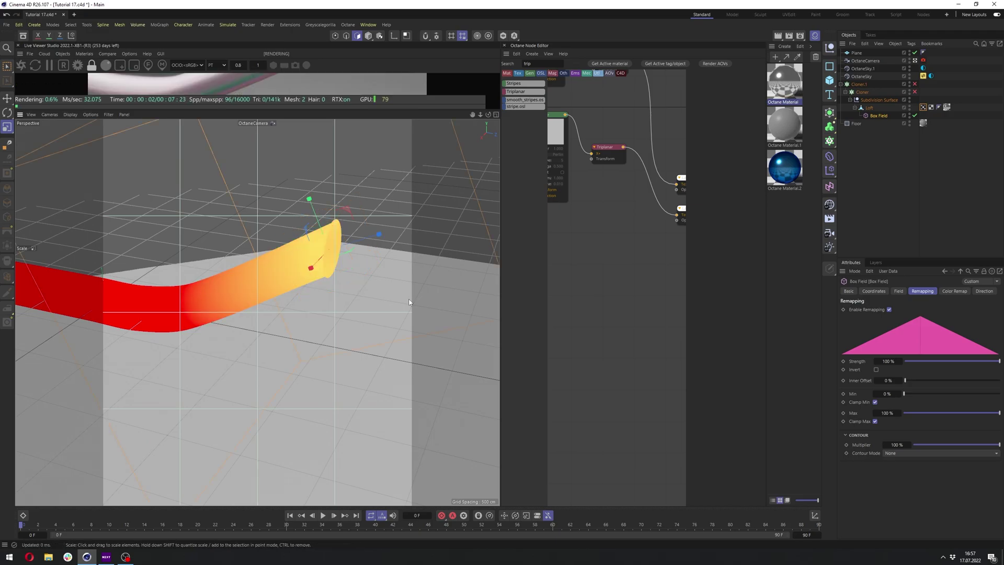
pyautogui.moveTo(285, 299); pyautogui.dragTo(355, 309)
# Step: Resize the Live Viewer and Octane Node Editor to show the full pipe render and the Composite texture node
pyautogui.moveTo(277, 110); pyautogui.dragTo(270, 398)
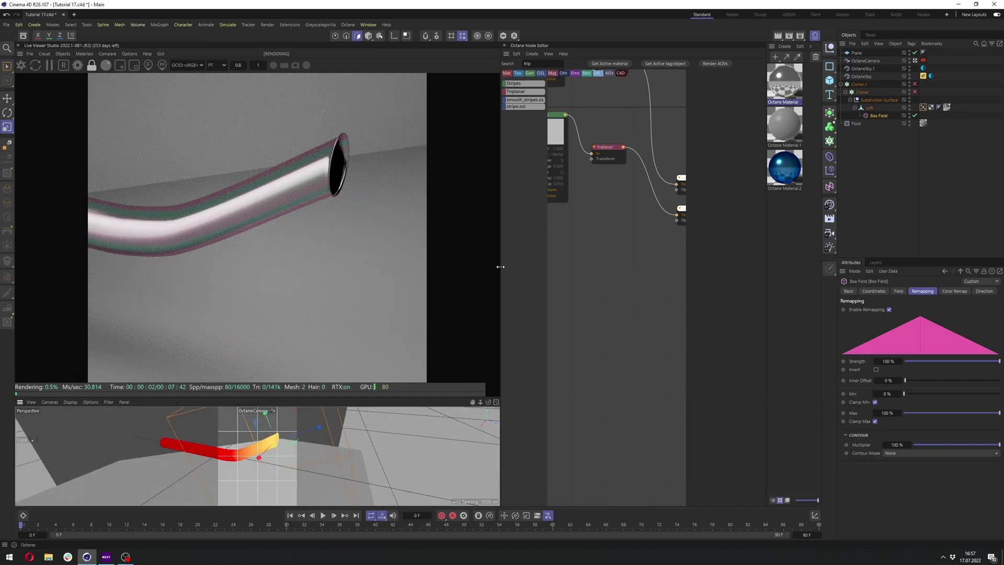
pyautogui.moveTo(500, 266); pyautogui.dragTo(352, 260)
pyautogui.moveTo(597, 205); pyautogui.dragTo(606, 221)
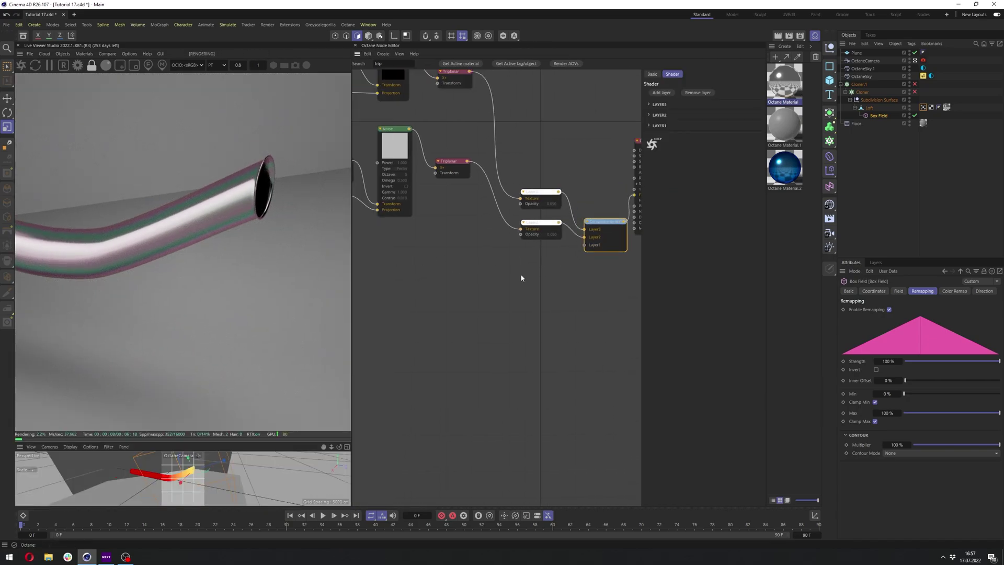
# Step: Add a Vertex Map shader node to the material graph below the Noise node
pyautogui.rightClick(459, 290)
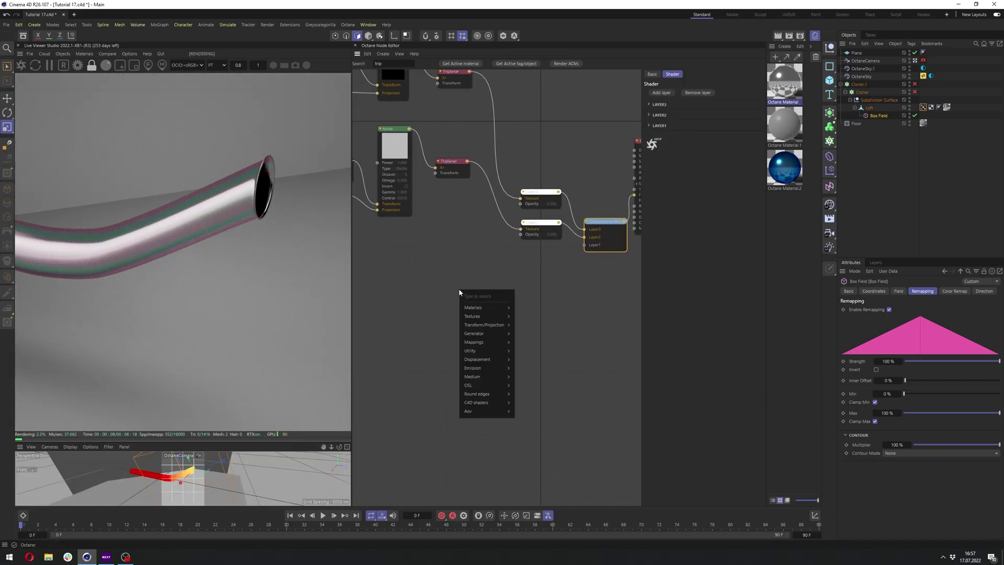
pyautogui.click(460, 295)
pyautogui.rightClick(460, 294)
pyautogui.write('vertex')
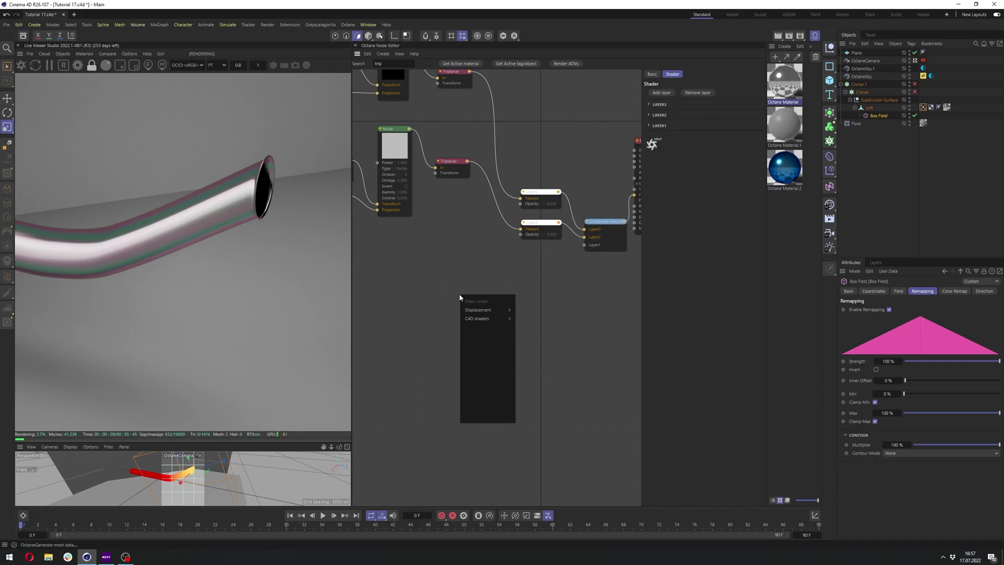
pyautogui.moveTo(497, 322)
pyautogui.click(535, 320)
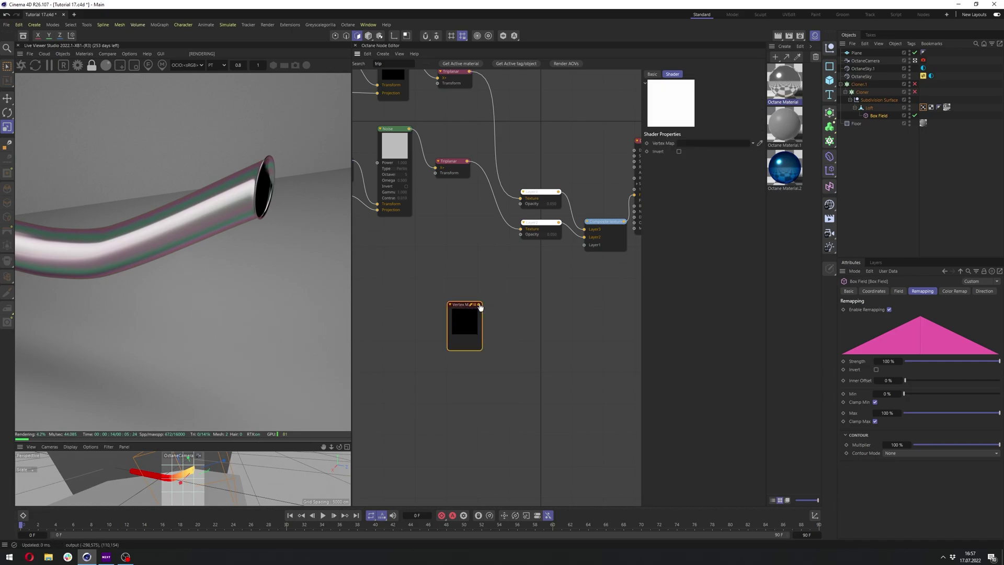
# Step: Add a new layer to the Composite texture, connect it to the Layer1 input, and remove the unused layer slot
pyautogui.click(661, 93)
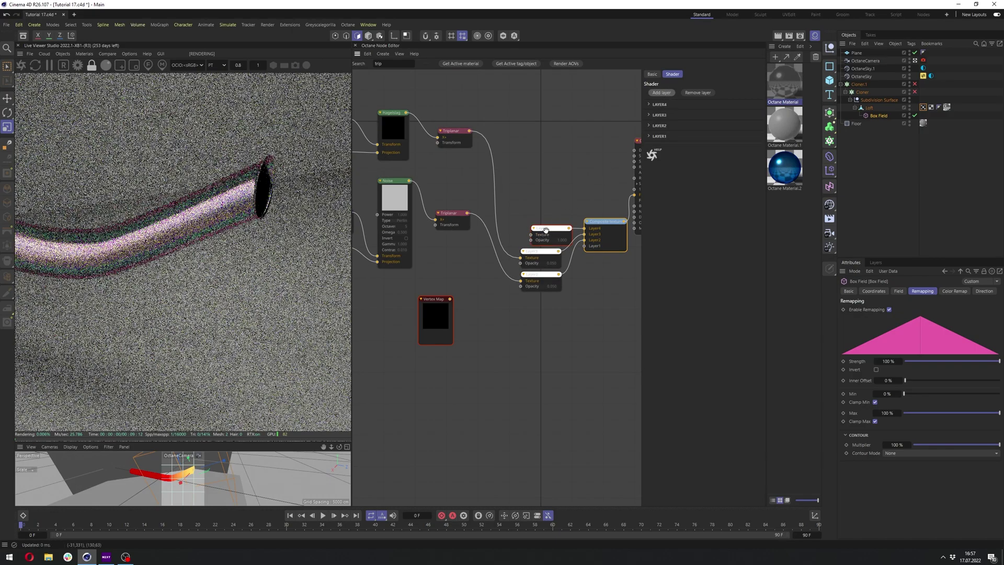
pyautogui.moveTo(585, 230)
pyautogui.mouseDown()
pyautogui.moveTo(586, 258)
pyautogui.moveTo(584, 246)
pyautogui.mouseUp()
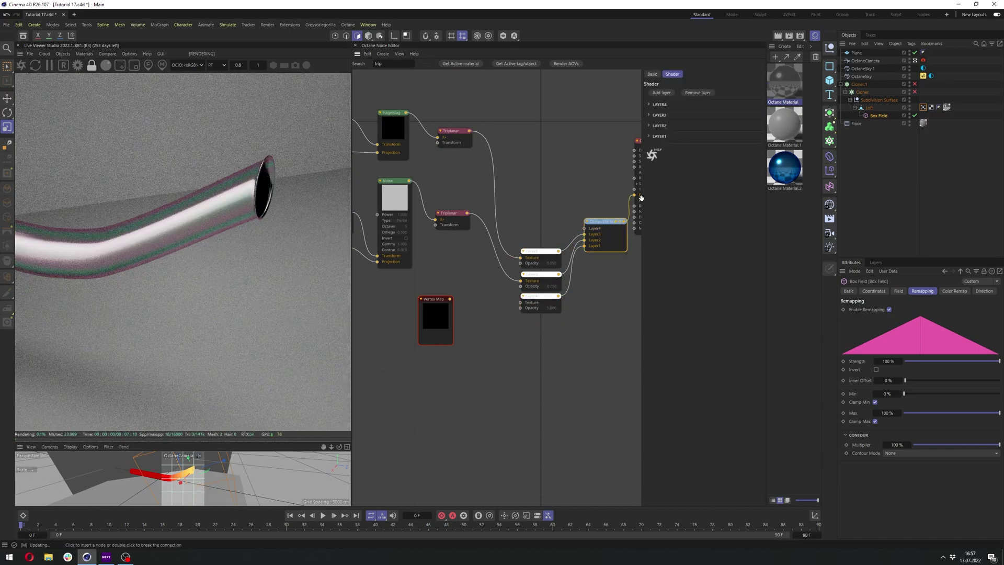
pyautogui.click(696, 93)
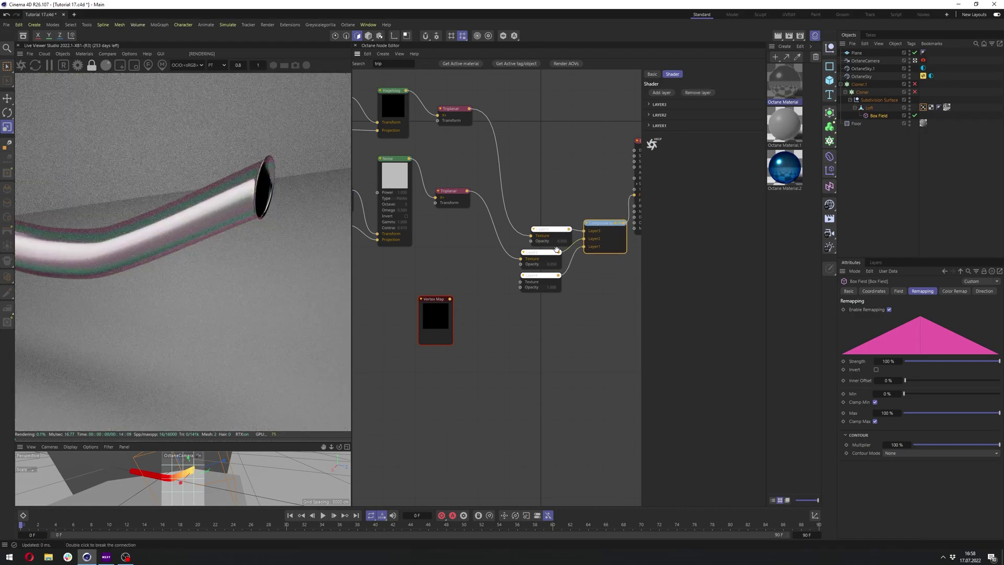
pyautogui.moveTo(551, 230); pyautogui.dragTo(541, 224)
pyautogui.moveTo(535, 275); pyautogui.dragTo(535, 282)
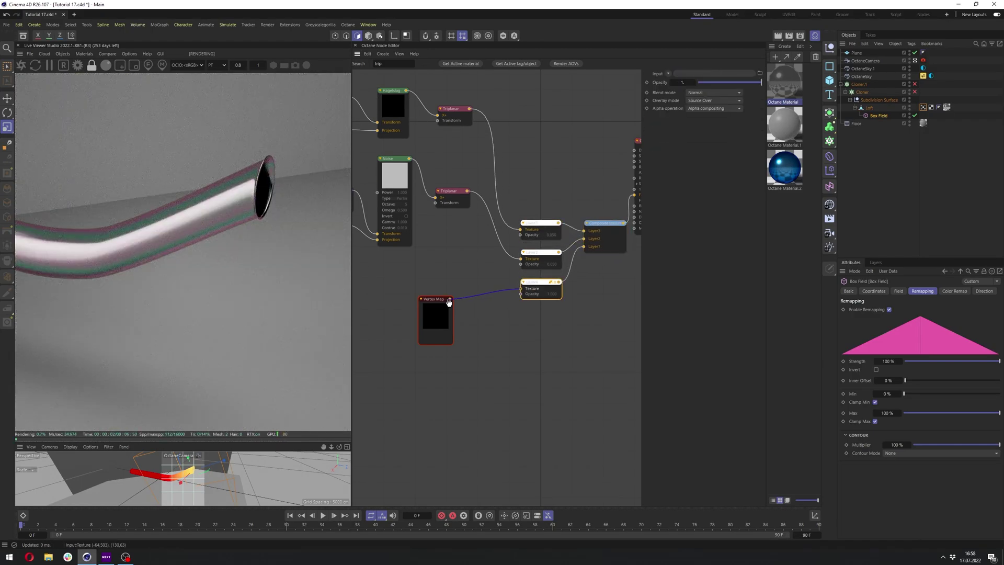
# Step: Connect the Vertex Map node to the Texture input of the new composite layer
pyautogui.moveTo(449, 302); pyautogui.dragTo(457, 306)
pyautogui.moveTo(541, 291); pyautogui.dragTo(539, 290)
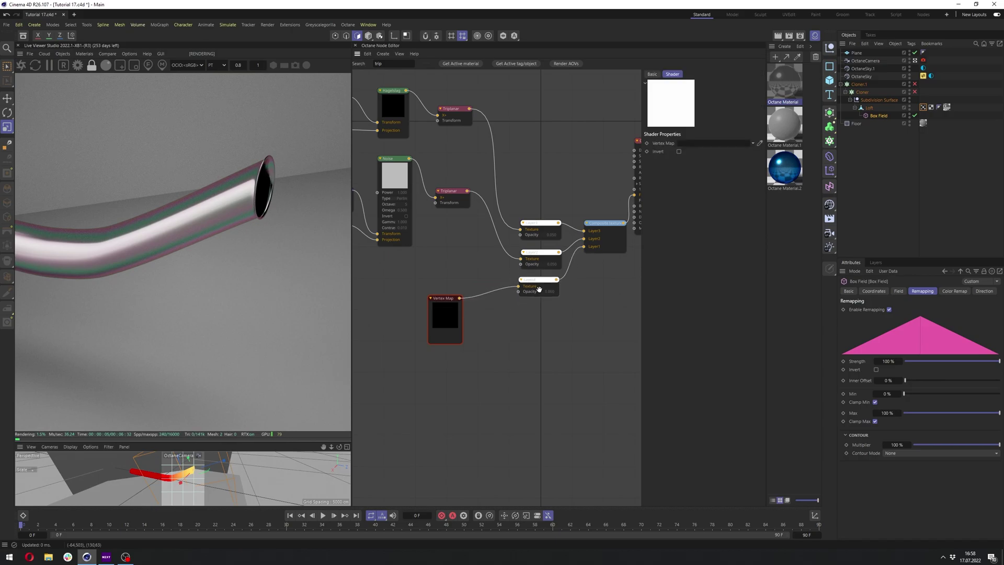
pyautogui.click(538, 286)
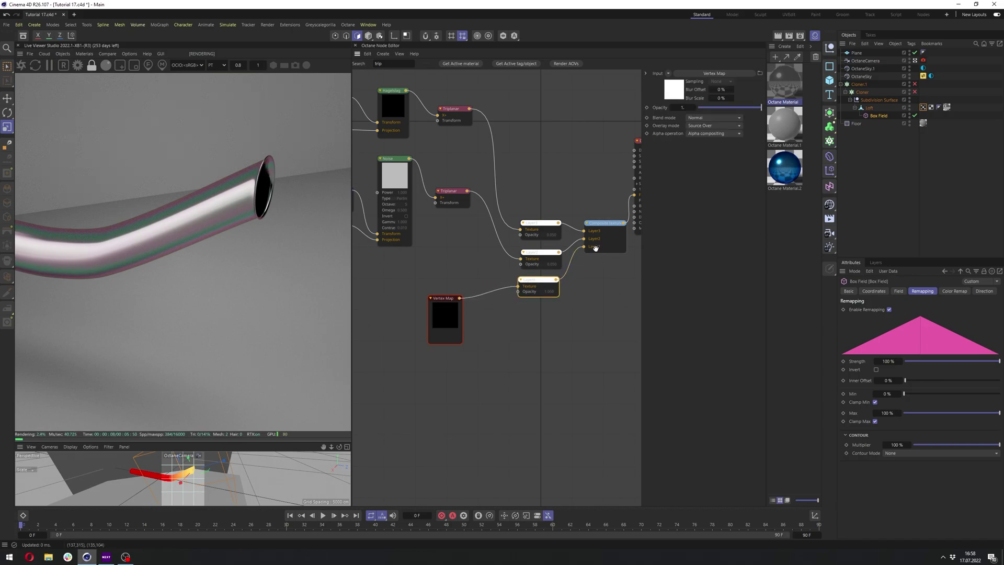
pyautogui.scroll(3, 591, 246)
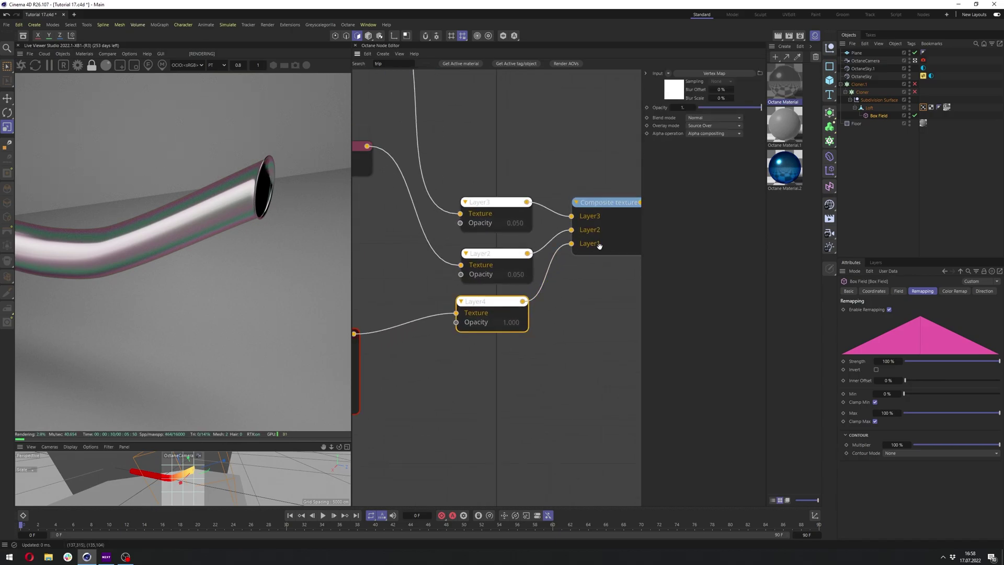
pyautogui.scroll(-5, 447, 340)
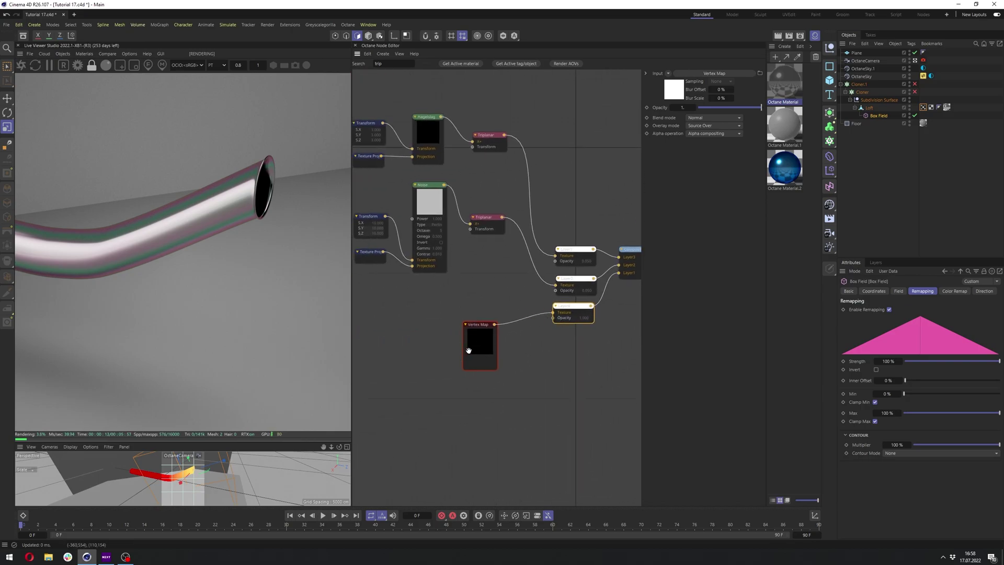
# Step: Tidy the Vertex Map and layer nodes and assign the Loft's vertex map tag to the Vertex Map shader
pyautogui.click(469, 350)
pyautogui.moveTo(573, 306); pyautogui.dragTo(557, 318)
pyautogui.moveTo(489, 341)
pyautogui.mouseDown()
pyautogui.moveTo(445, 347)
pyautogui.moveTo(473, 347)
pyautogui.mouseUp()
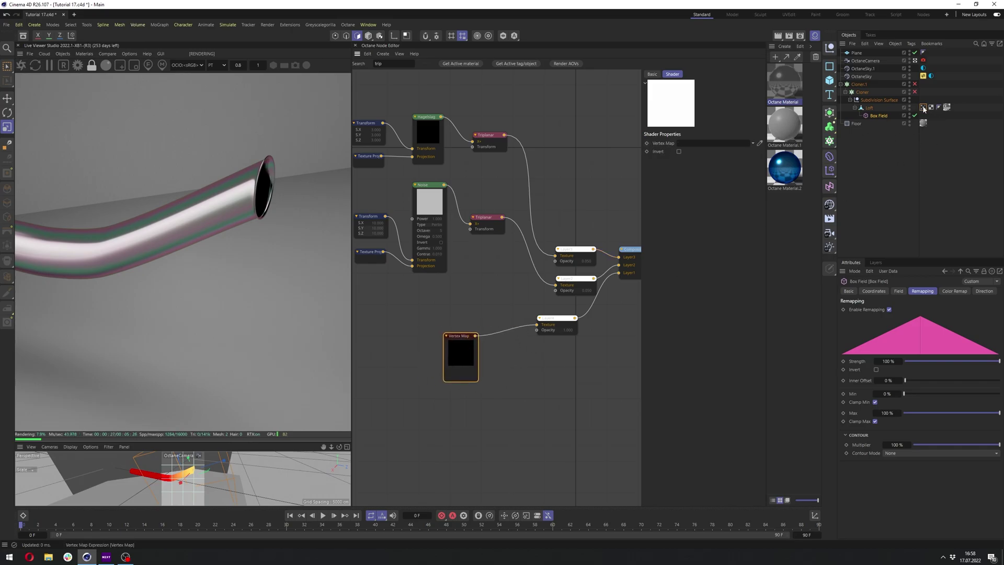
pyautogui.moveTo(924, 108); pyautogui.dragTo(924, 122)
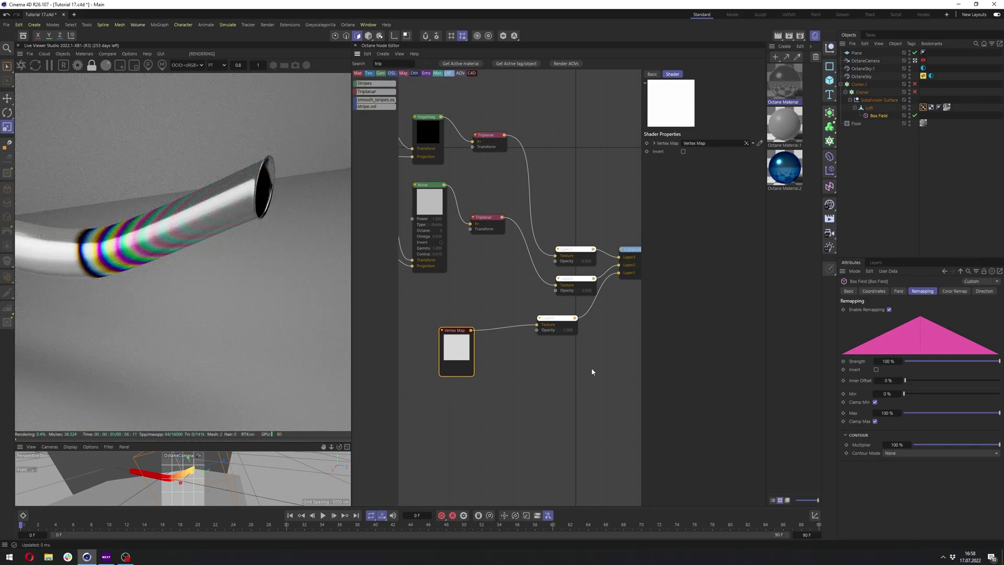
# Step: Insert an Octane gradient between the Vertex Map and its layer, and set the white knot's V value to 33 %
pyautogui.moveTo(391, 64); pyautogui.dragTo(332, 56)
pyautogui.write('octane')
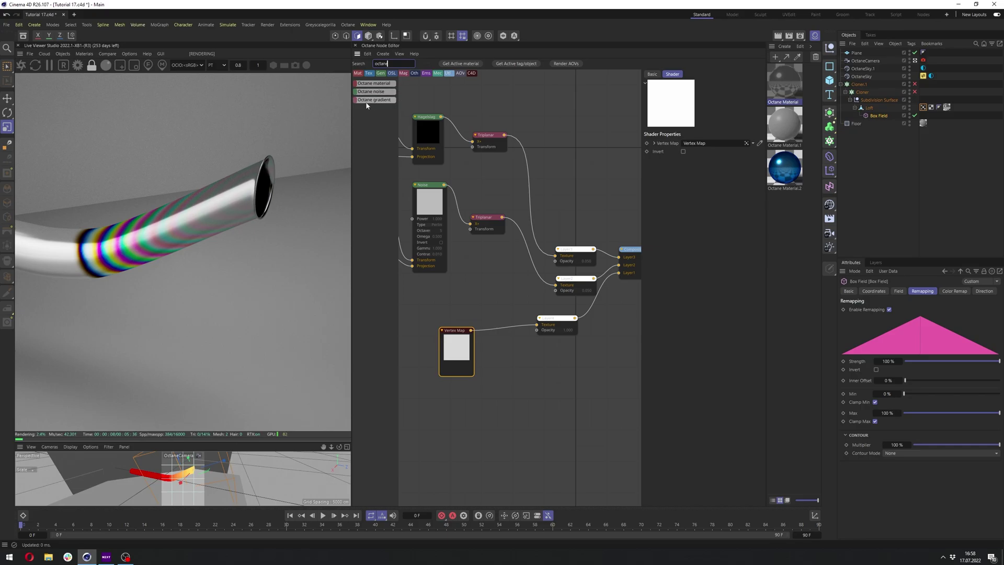
pyautogui.moveTo(500, 330); pyautogui.dragTo(500, 330)
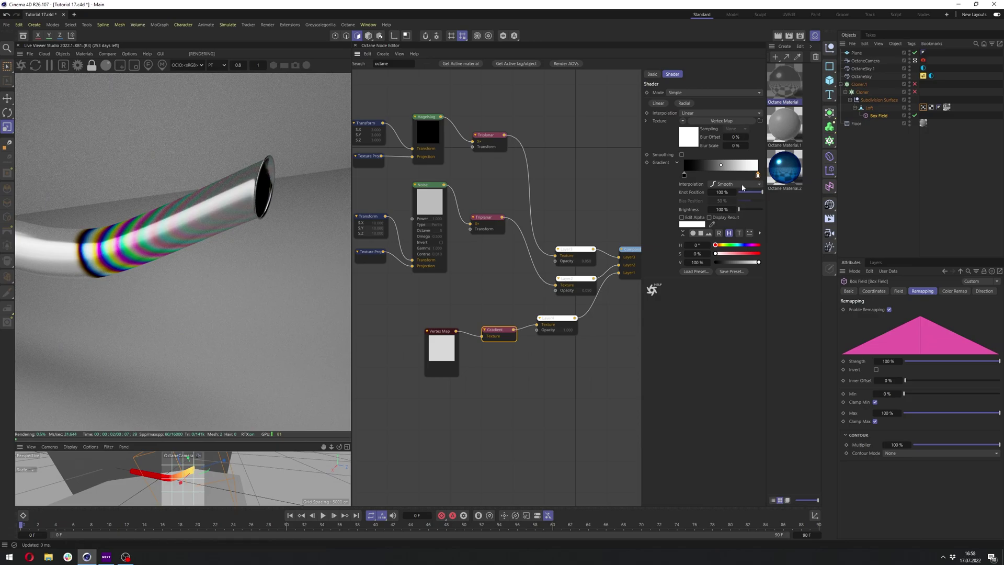
pyautogui.write('33')
pyautogui.press('Return')
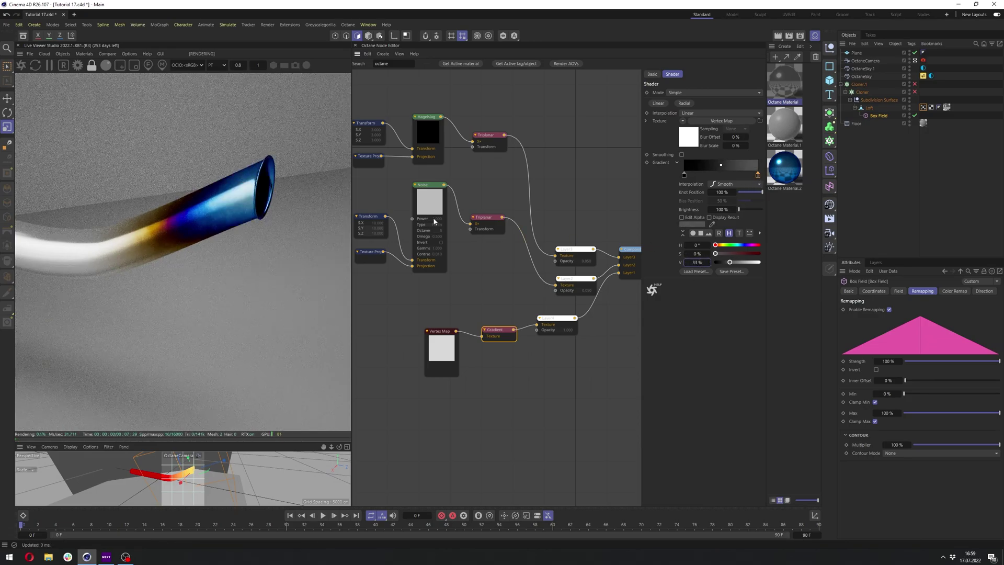
# Step: Fine-tune the Box Field's position and scale at the pipe's end to adjust the heat-tint transition
pyautogui.moveTo(276, 191); pyautogui.dragTo(184, 219)
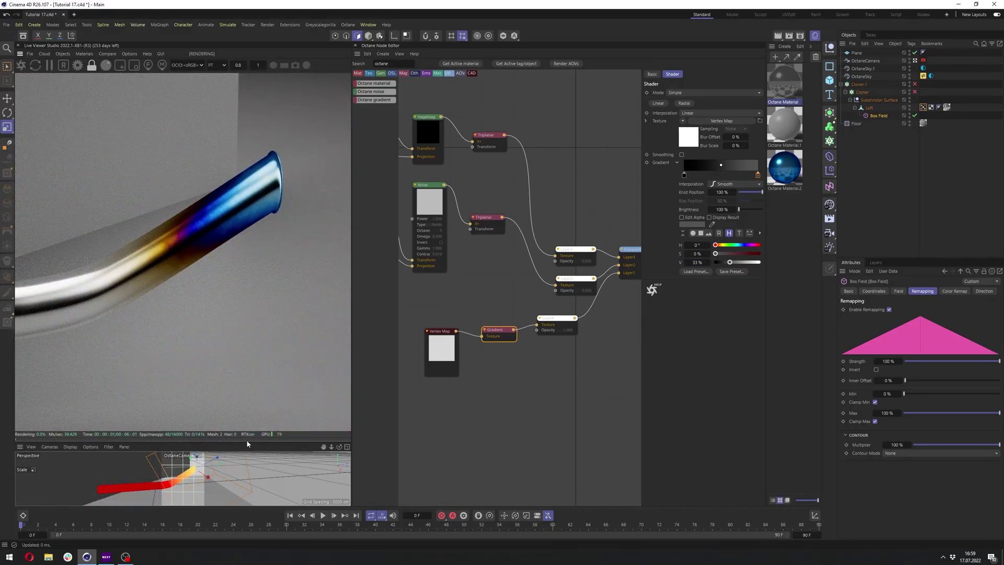
pyautogui.moveTo(245, 442); pyautogui.dragTo(245, 267)
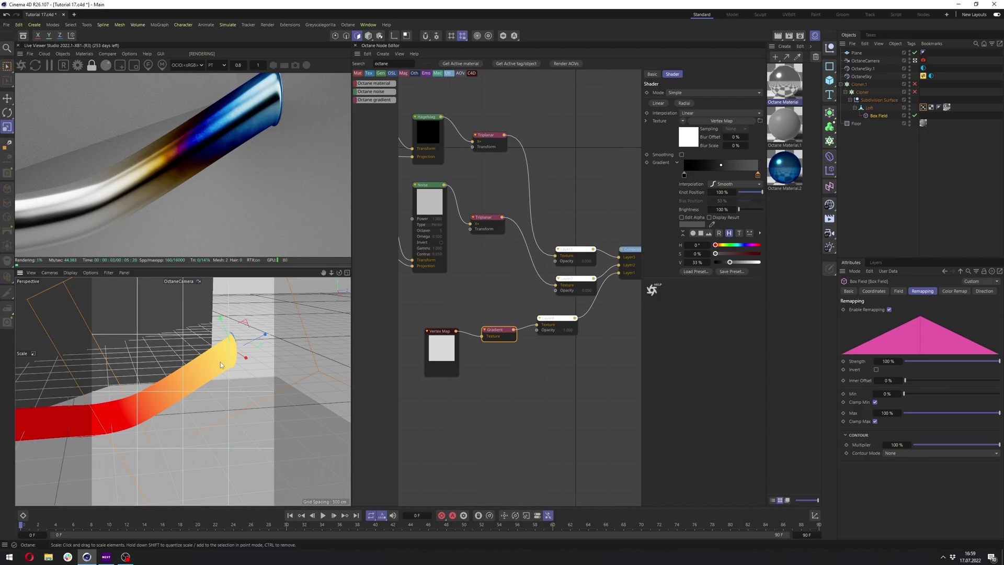
pyautogui.click(8, 99)
pyautogui.moveTo(247, 325)
pyautogui.mouseDown()
pyautogui.moveTo(259, 307)
pyautogui.moveTo(241, 352)
pyautogui.moveTo(250, 329)
pyautogui.mouseUp()
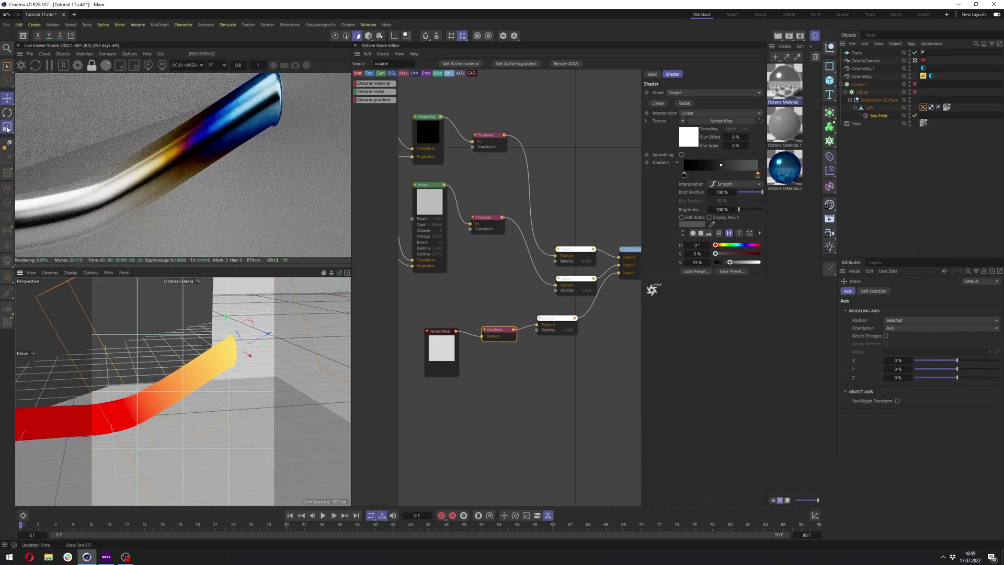
pyautogui.click(7, 127)
pyautogui.moveTo(157, 339); pyautogui.dragTo(240, 340)
pyautogui.moveTo(157, 418); pyautogui.dragTo(52, 479)
pyautogui.moveTo(124, 430); pyautogui.dragTo(137, 420)
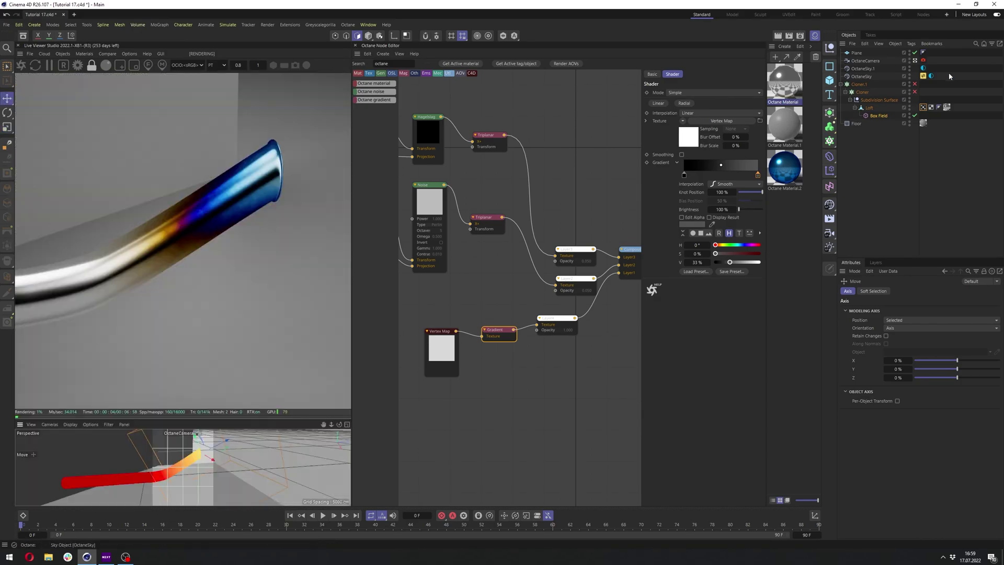
# Step: Re-enable both Cloners, view the tinted pipes from several angles, and reposition the Vertex Map node
pyautogui.click(914, 84)
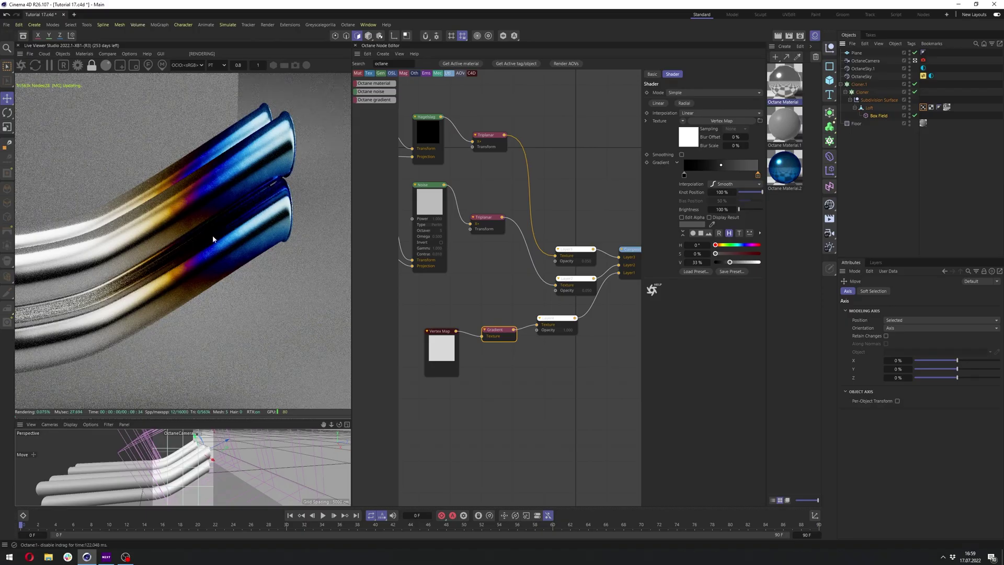
pyautogui.moveTo(264, 223); pyautogui.dragTo(198, 251)
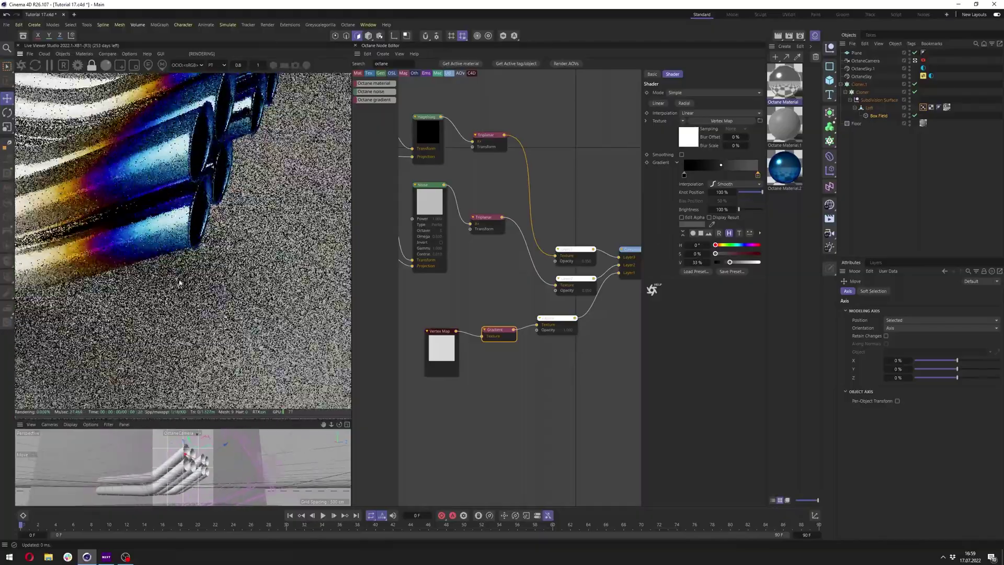
pyautogui.moveTo(179, 280); pyautogui.dragTo(152, 276)
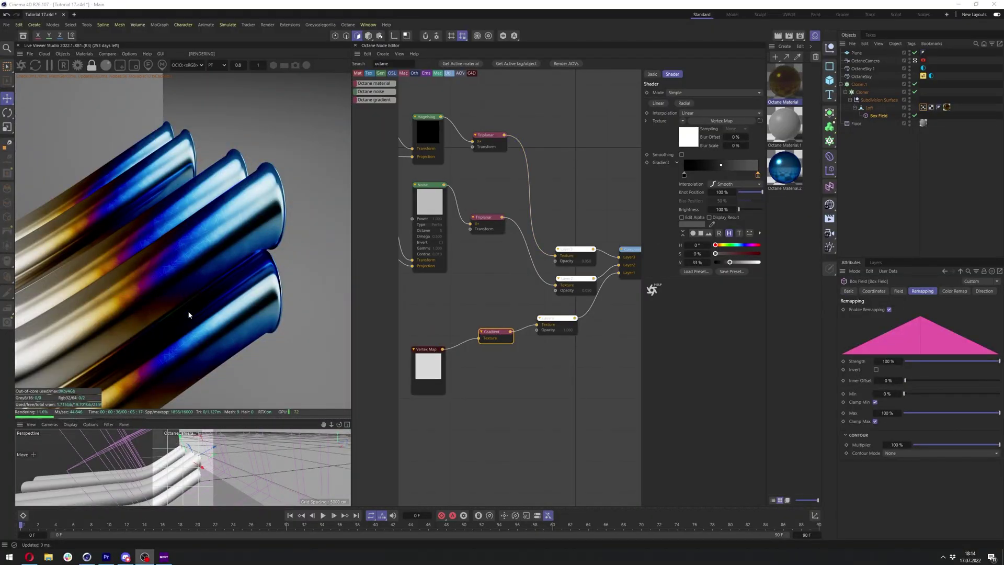
pyautogui.moveTo(415, 365); pyautogui.dragTo(411, 355)
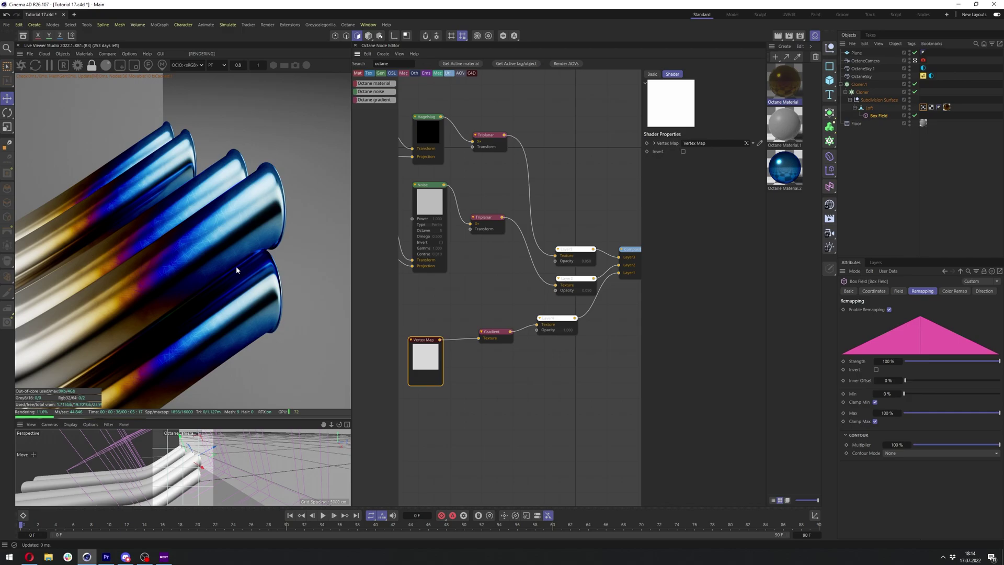
# Step: Replace the Vertex Map node with a Dirt node feeding the gradient, and solo the Dirt node
pyautogui.moveTo(425, 414); pyautogui.dragTo(493, 408, button='middle')
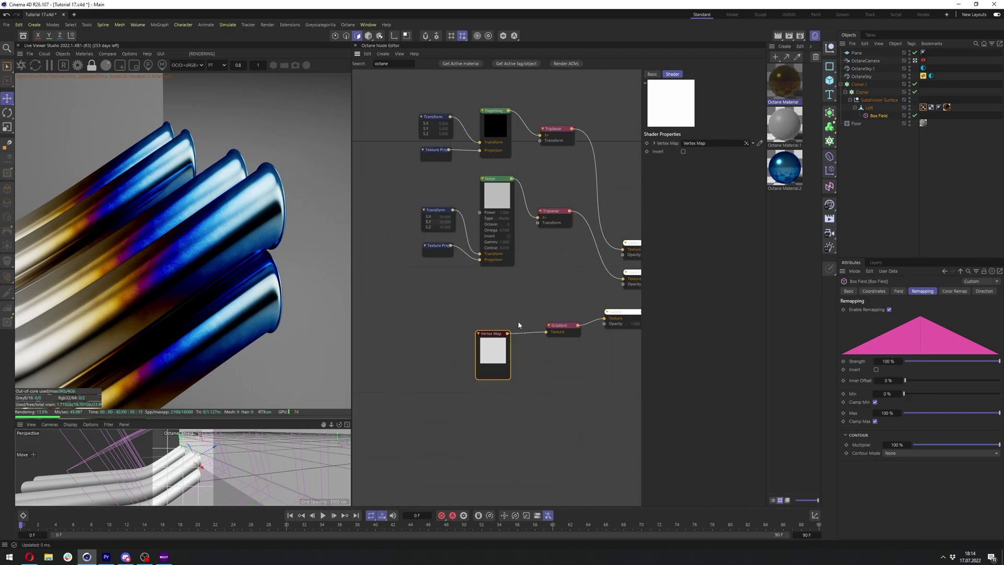
pyautogui.press('Delete')
pyautogui.rightClick(471, 346)
pyautogui.write('dirt')
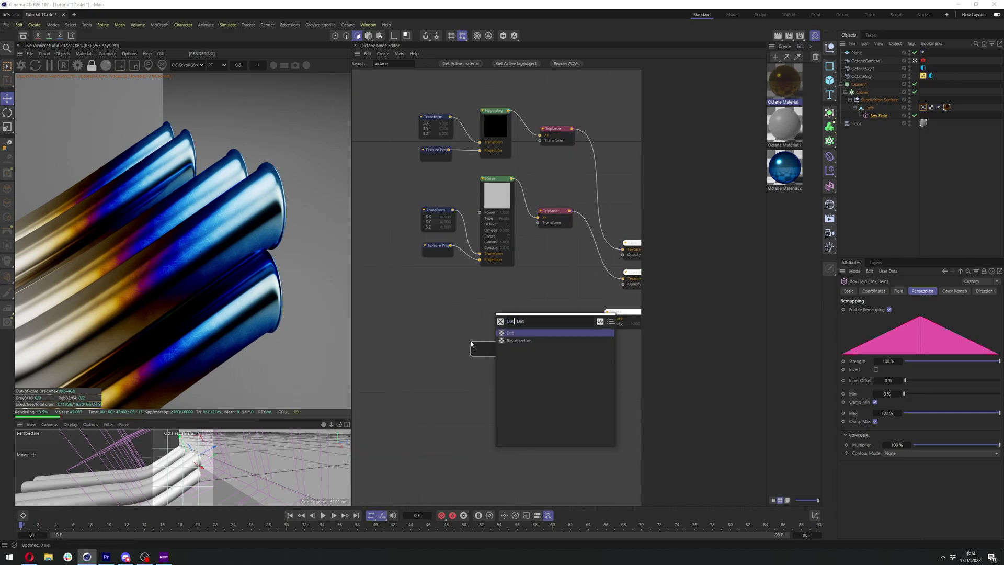
pyautogui.press('Return')
pyautogui.rightClick(482, 348)
pyautogui.click(497, 364)
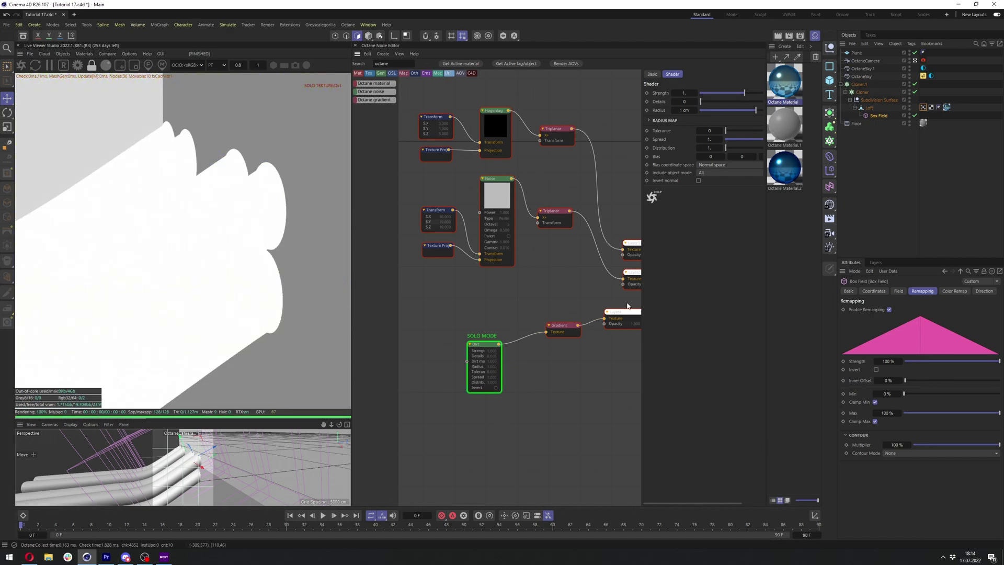
# Step: Set the Dirt node's strength to 10 and its radius to 100 cm
pyautogui.click(683, 93)
pyautogui.write('10')
pyautogui.press('Return')
pyautogui.moveTo(712, 111); pyautogui.dragTo(782, 111)
pyautogui.click(686, 110)
pyautogui.write('10')
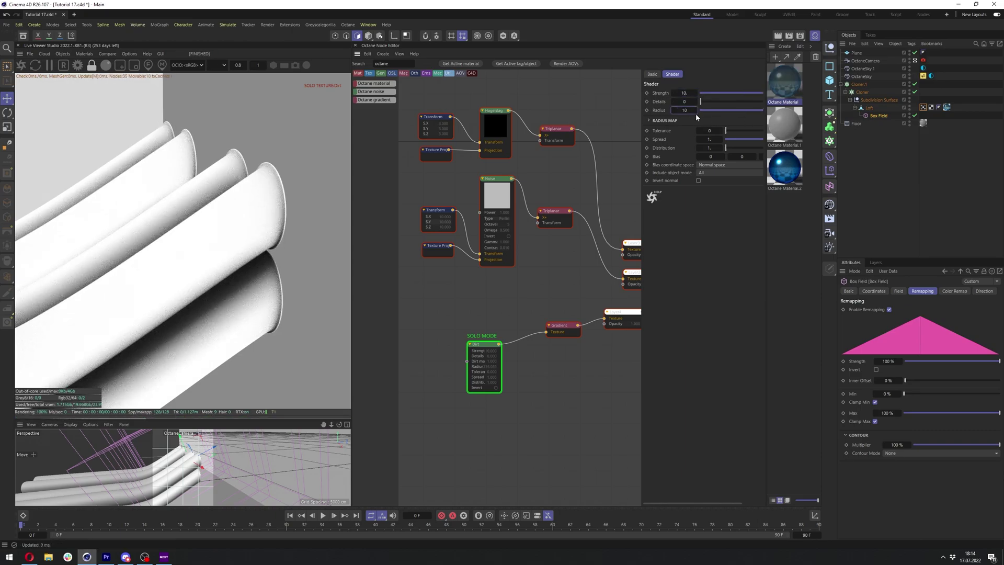
pyautogui.write('0')
pyautogui.press('Return')
# Step: Test the gradient's black knot position and take the Dirt node out of solo mode
pyautogui.click(563, 325)
pyautogui.moveTo(758, 175); pyautogui.dragTo(703, 202)
pyautogui.click(684, 176)
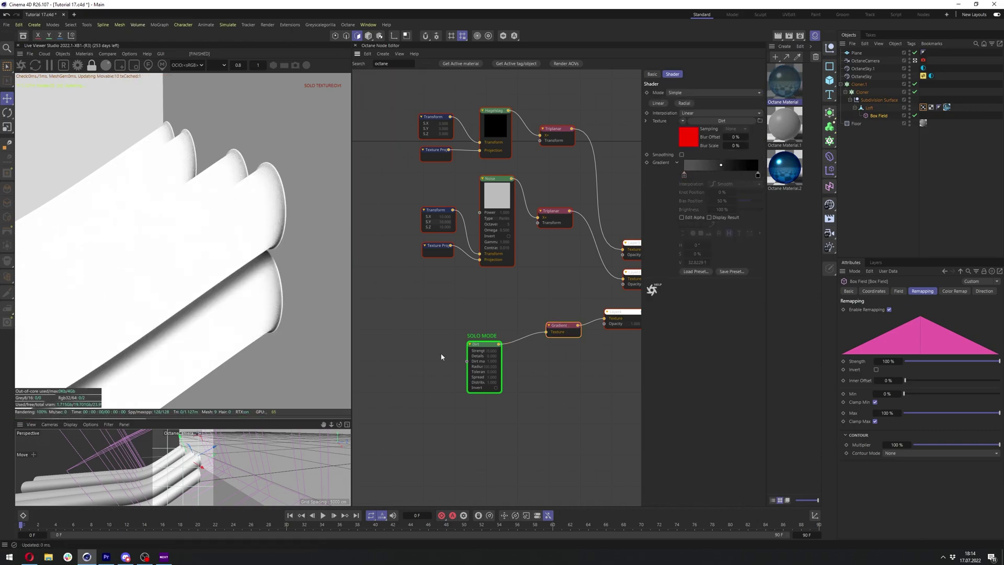
pyautogui.click(481, 346)
pyautogui.moveTo(684, 93); pyautogui.dragTo(689, 93)
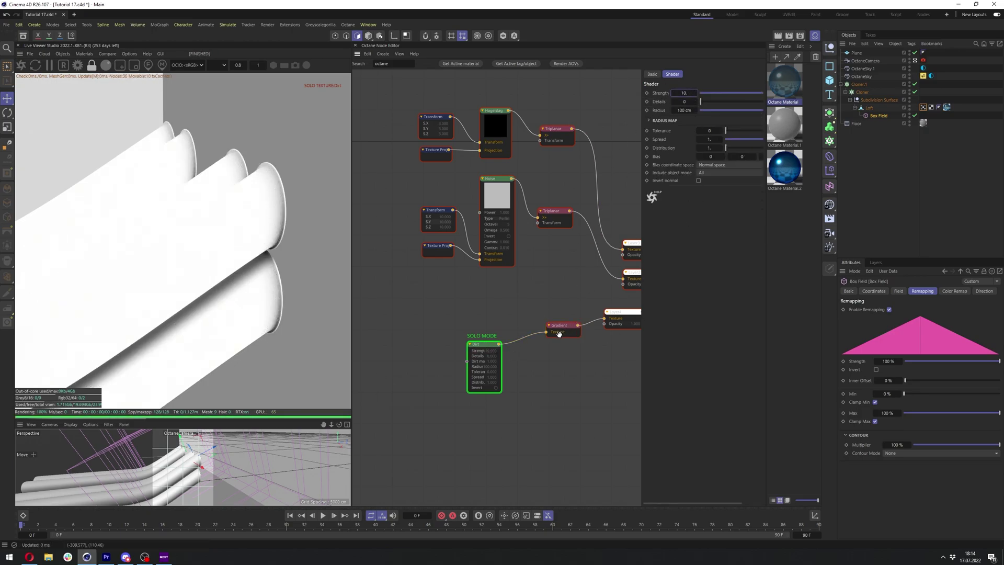
pyautogui.rightClick(484, 348)
pyautogui.click(498, 361)
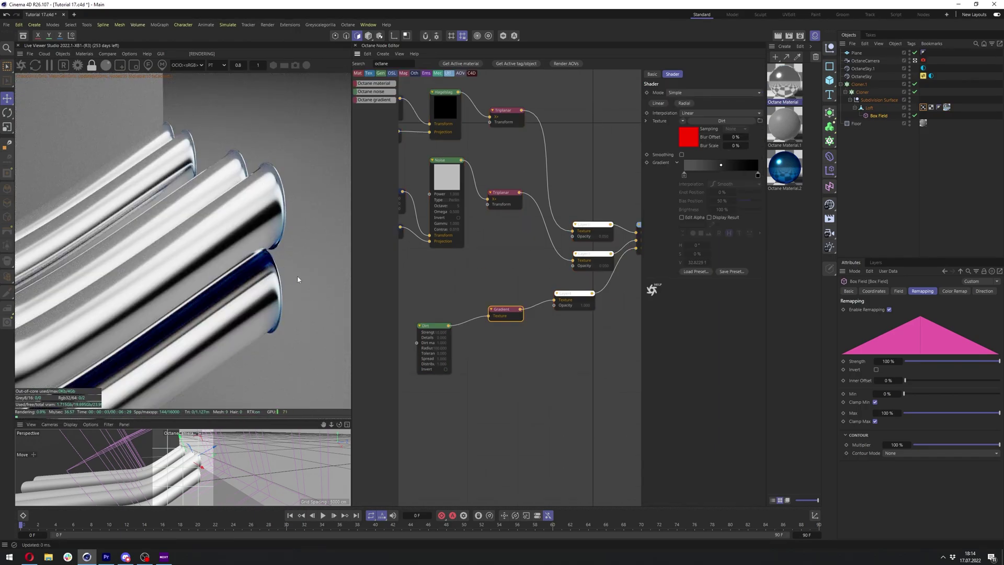
# Step: Set the V value of the gradient's grey knot to 35 % and test shifting the knot along the ramp
pyautogui.click(684, 175)
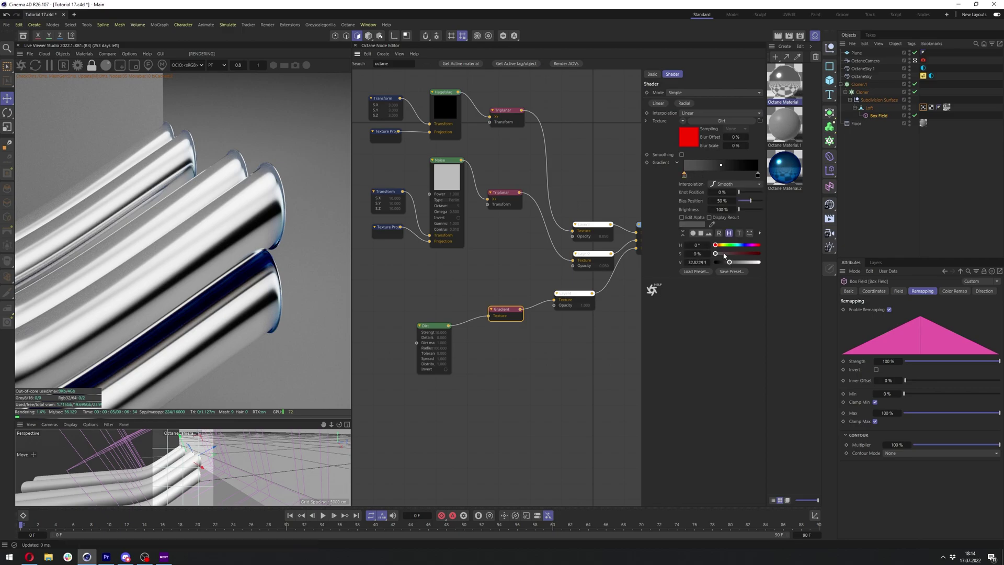
pyautogui.moveTo(729, 262); pyautogui.dragTo(731, 262)
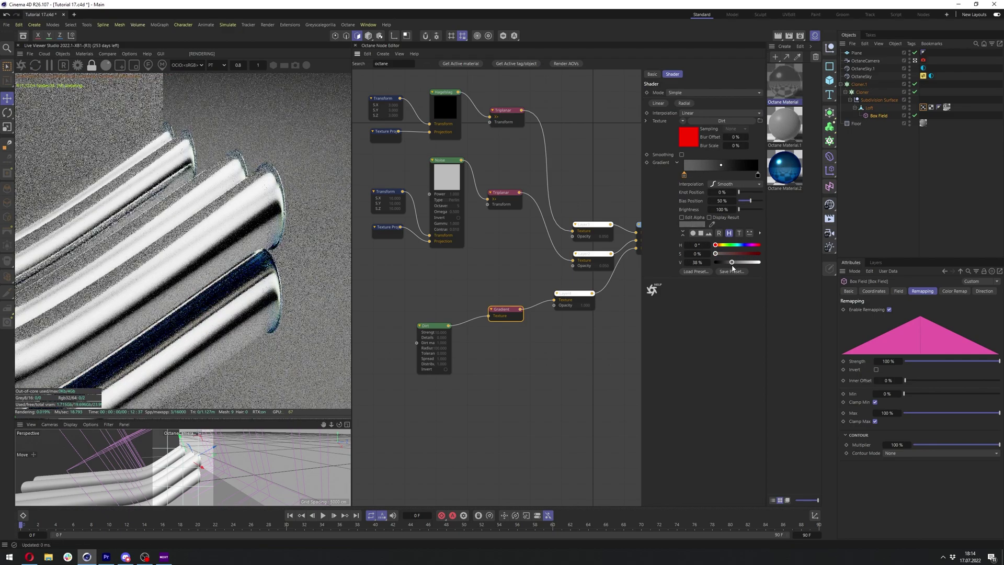
pyautogui.doubleClick(697, 262)
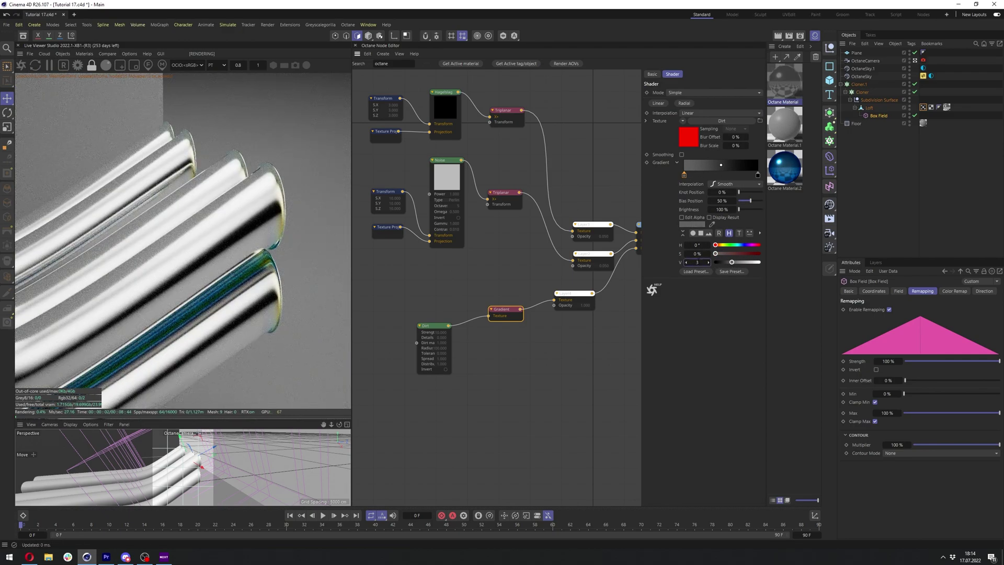
pyautogui.write('35')
pyautogui.press('Return')
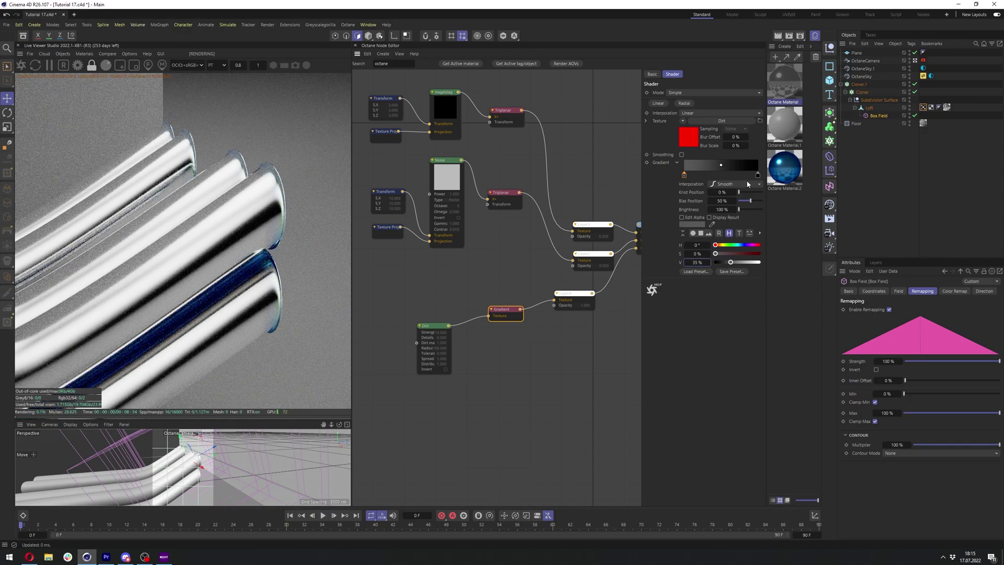
pyautogui.moveTo(684, 177); pyautogui.dragTo(721, 178)
# Step: Set the Dirt node's include object mode to Self and test moving the gradient's black knot toward the grey one
pyautogui.click(433, 327)
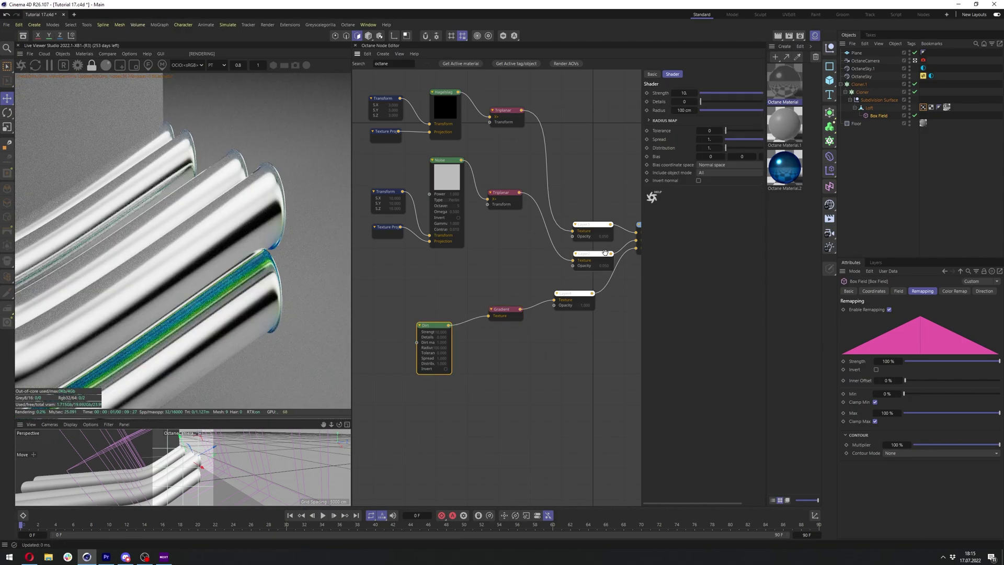
pyautogui.click(699, 173)
pyautogui.click(720, 187)
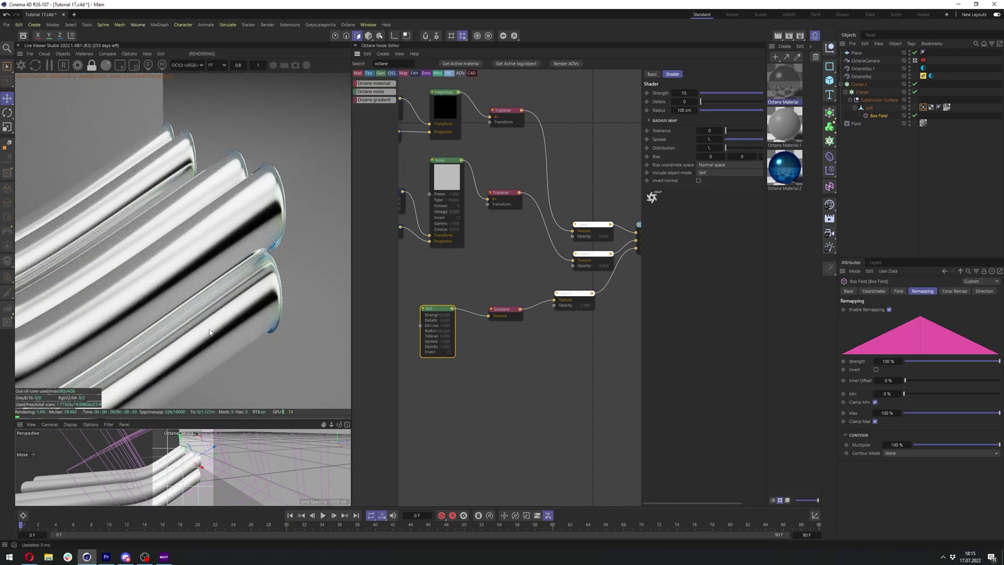
pyautogui.click(504, 312)
pyautogui.moveTo(758, 176); pyautogui.dragTo(683, 181)
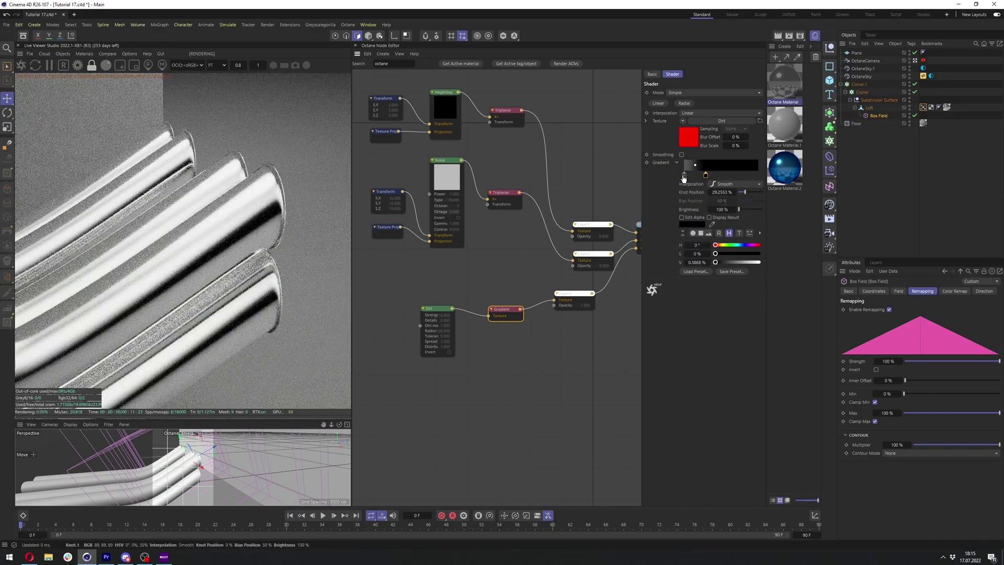
# Step: Enable Invert normal on the Dirt node, and set its radius to 10 cm and its spread to 0
pyautogui.click(442, 327)
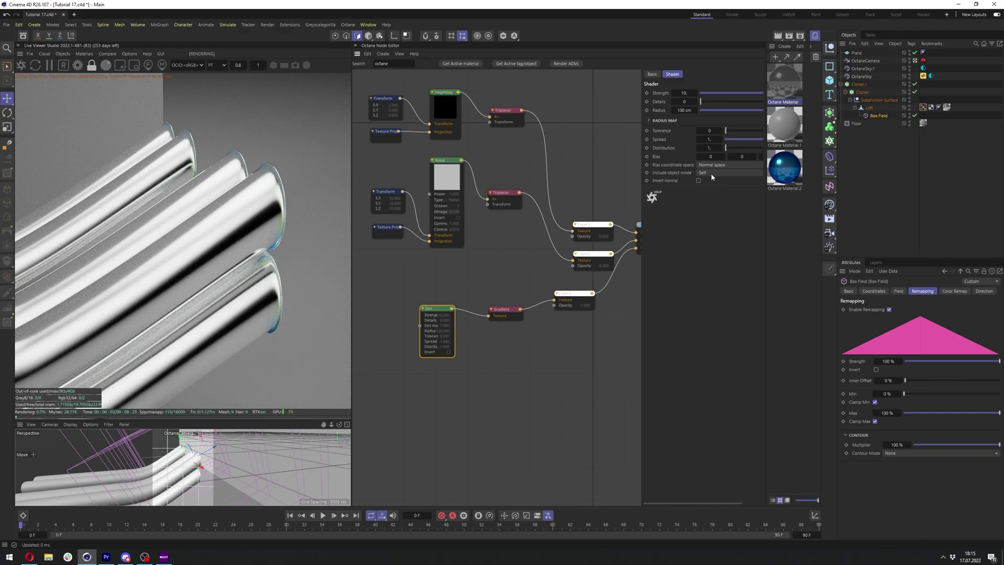
pyautogui.click(699, 180)
pyautogui.click(719, 110)
pyautogui.moveTo(682, 110); pyautogui.dragTo(683, 110)
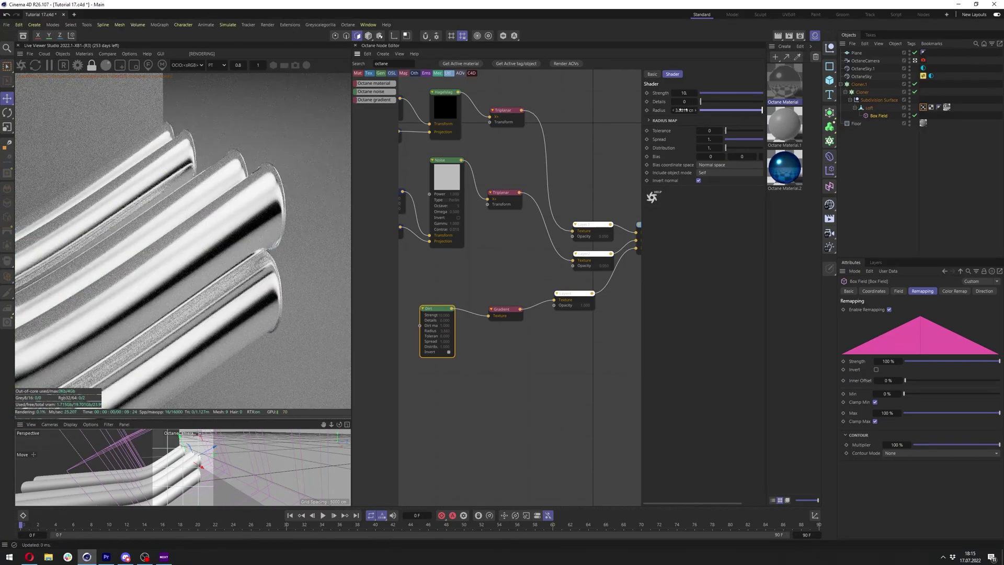
pyautogui.click(503, 312)
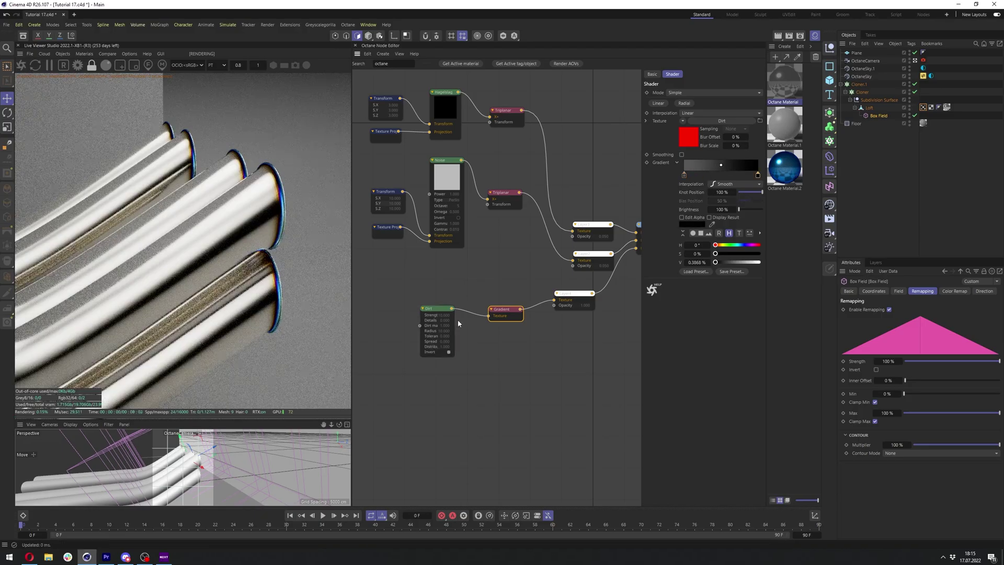
pyautogui.click(436, 309)
pyautogui.moveTo(689, 110)
pyautogui.mouseDown()
pyautogui.moveTo(715, 109)
pyautogui.moveTo(704, 105)
pyautogui.mouseUp()
pyautogui.moveTo(283, 209); pyautogui.dragTo(163, 192)
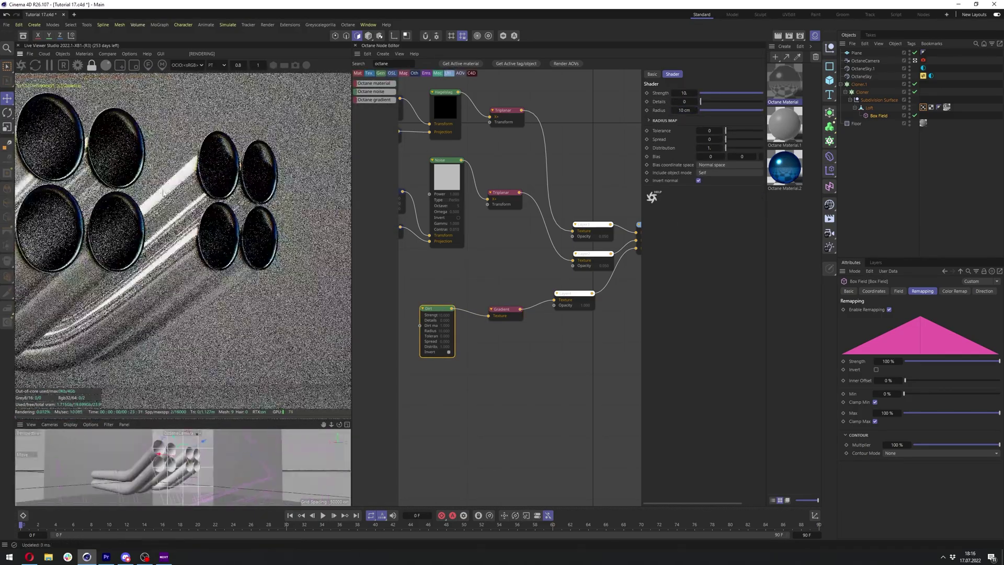
pyautogui.moveTo(130, 218); pyautogui.dragTo(203, 221, button='middle')
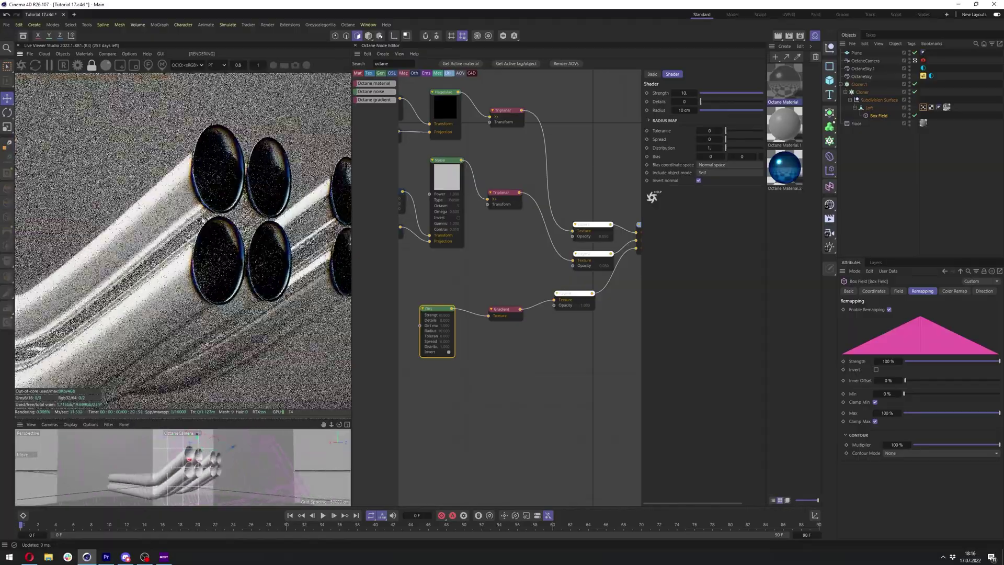
pyautogui.moveTo(203, 220); pyautogui.dragTo(293, 253)
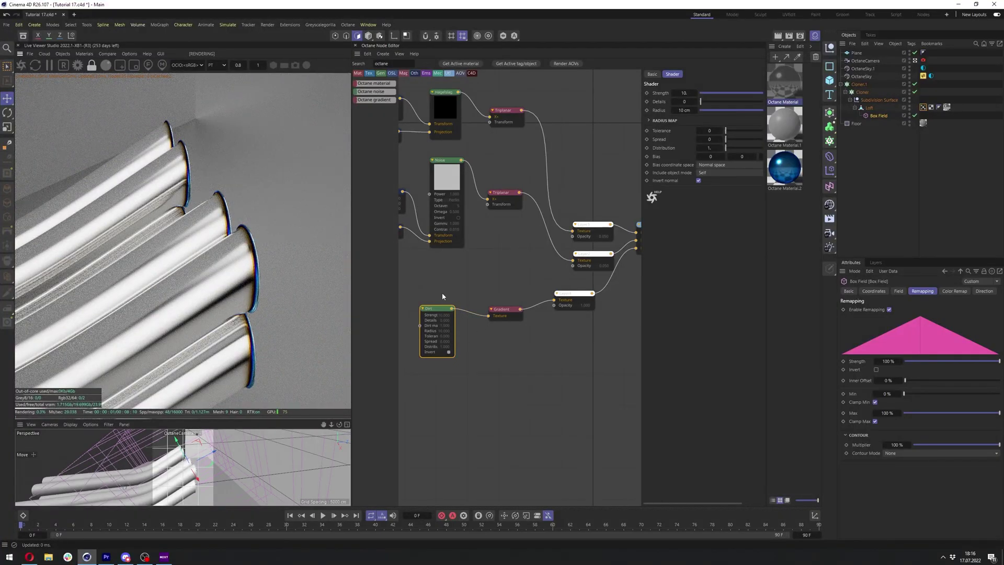
pyautogui.moveTo(183, 284); pyautogui.dragTo(252, 256)
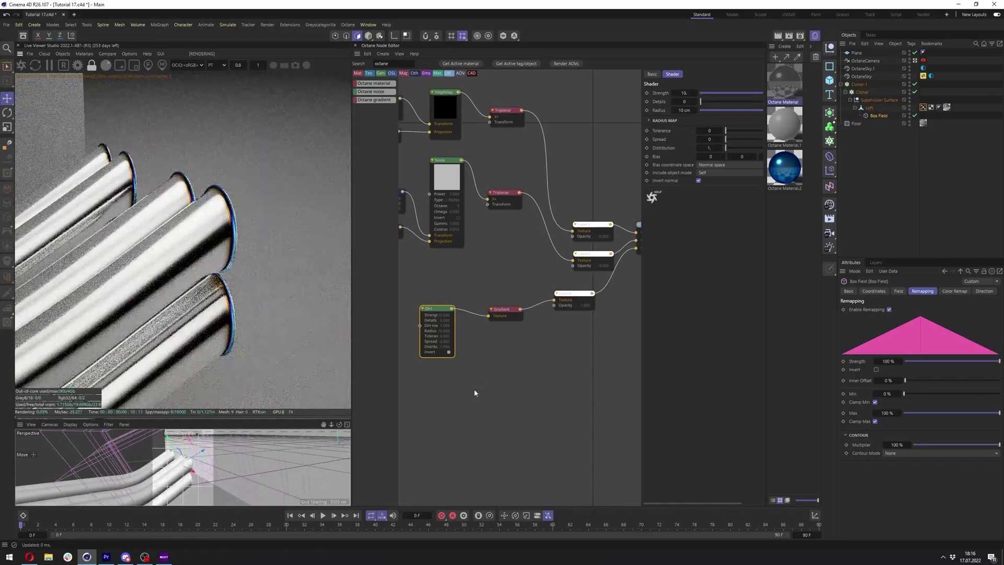
# Step: Remove the Dirt node and try to add a Curvature node as the gradient's texture input
pyautogui.moveTo(489, 316); pyautogui.dragTo(443, 319)
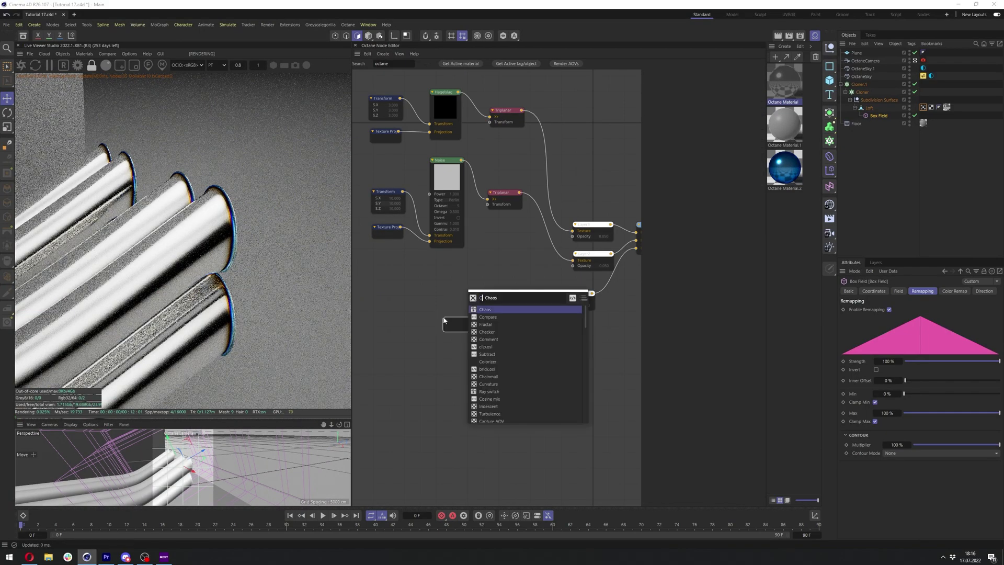
pyautogui.write('CURVE')
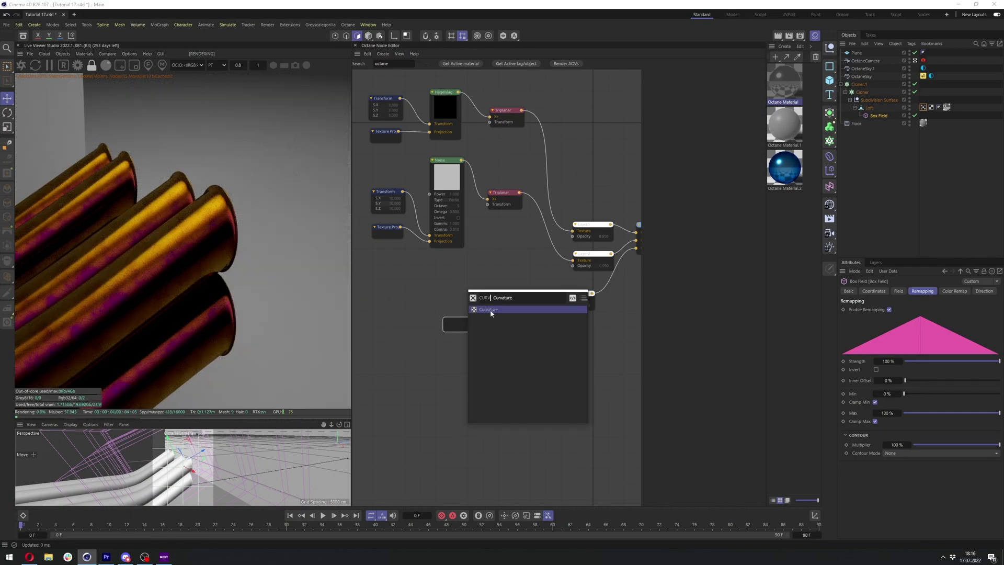
pyautogui.click(491, 310)
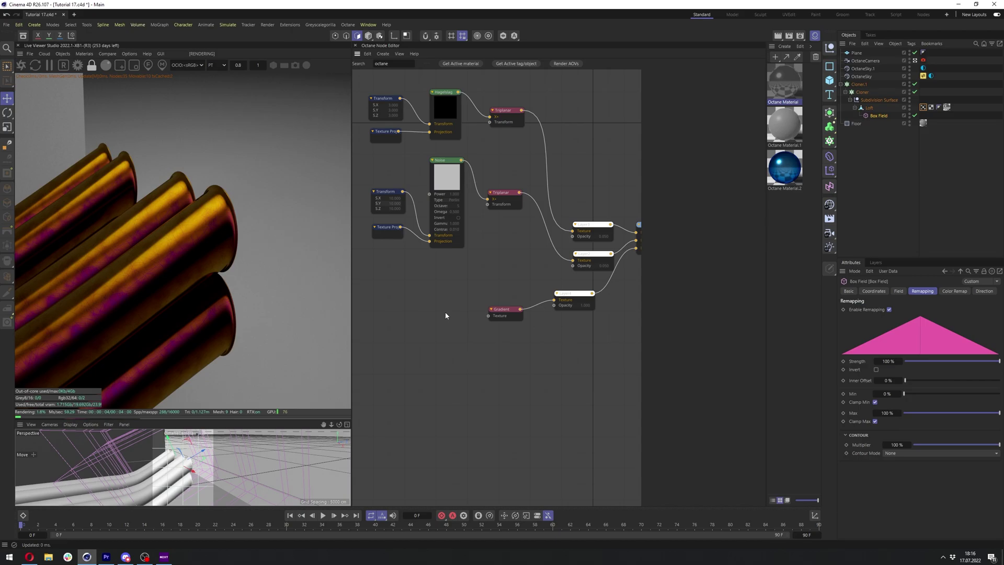
pyautogui.moveTo(351, 270)
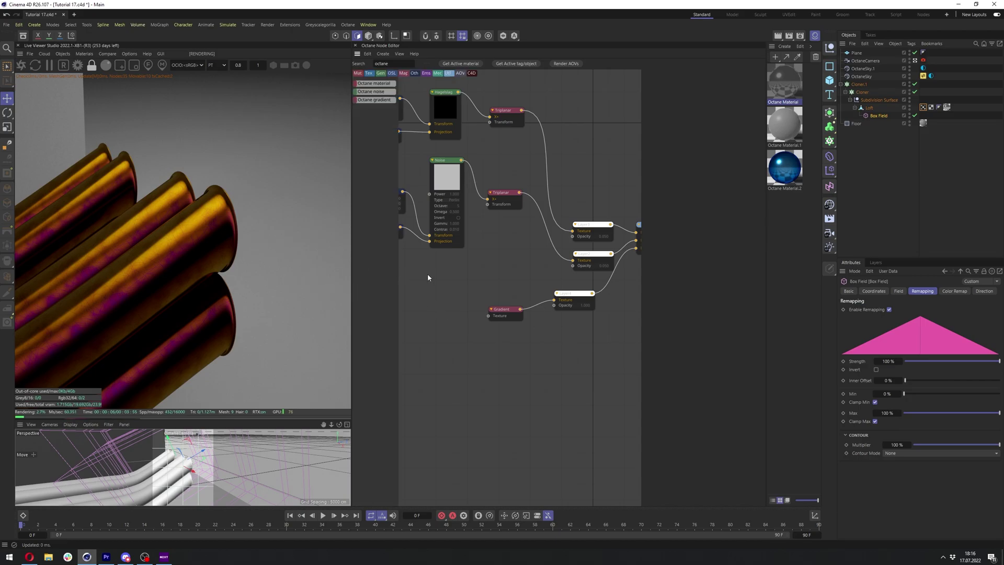